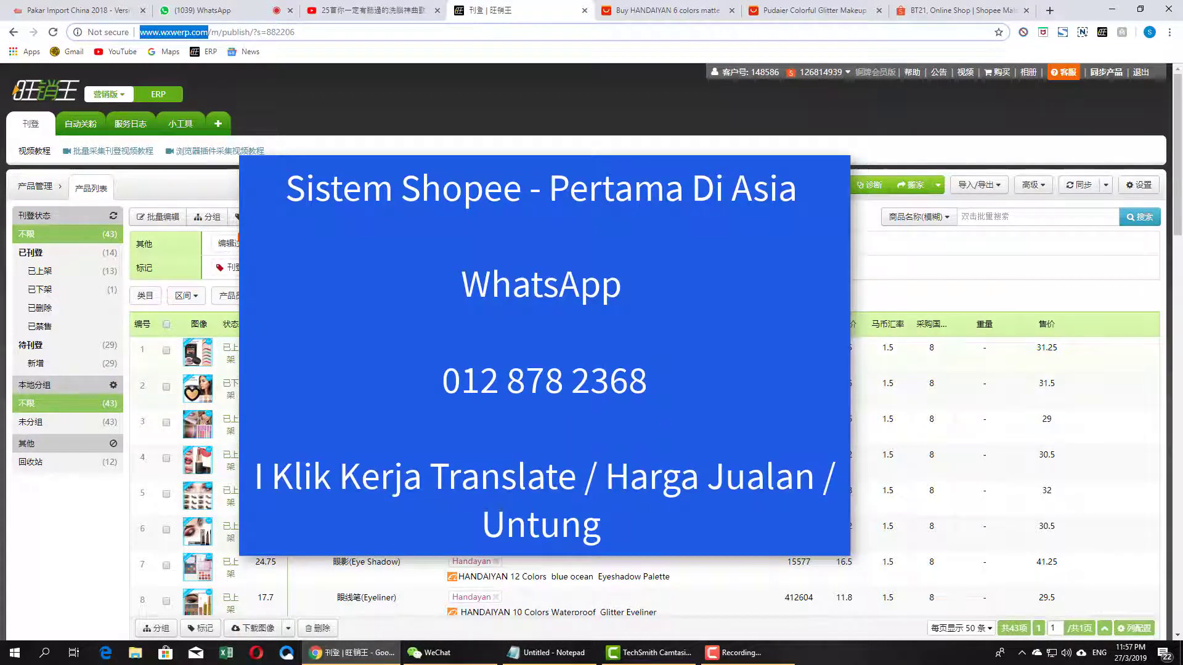
- Switch to WhatsApp Web and review the product screenshots and price messages in the open chat
left_click(194, 10)
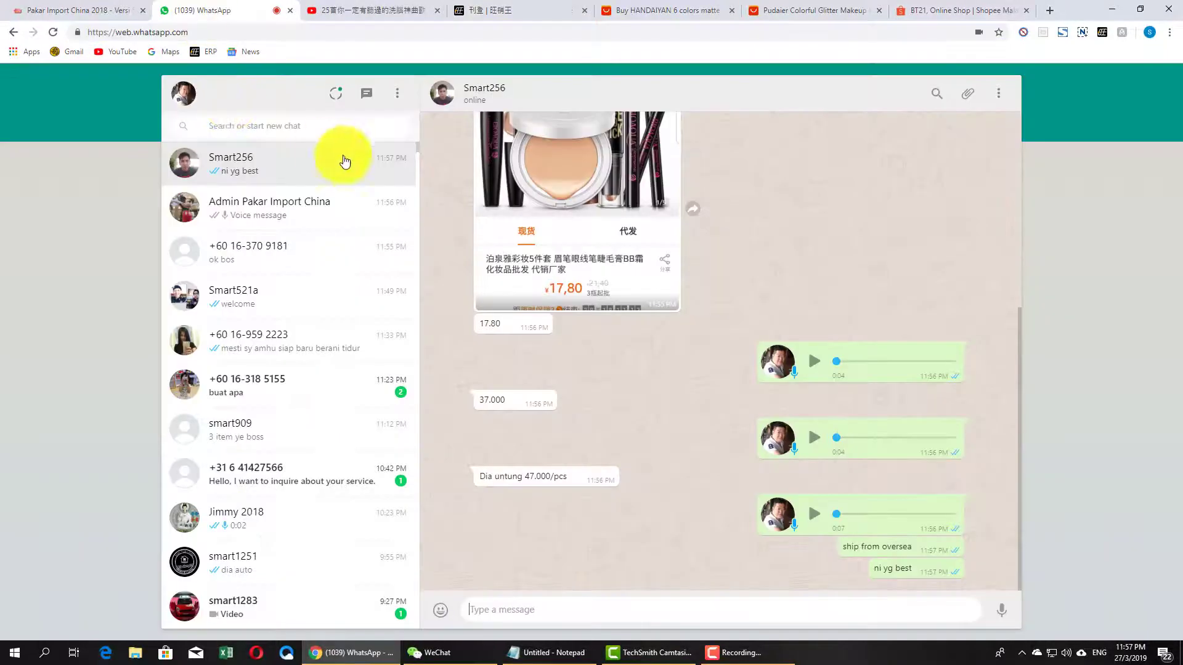
scroll(589, 330, "up", 2)
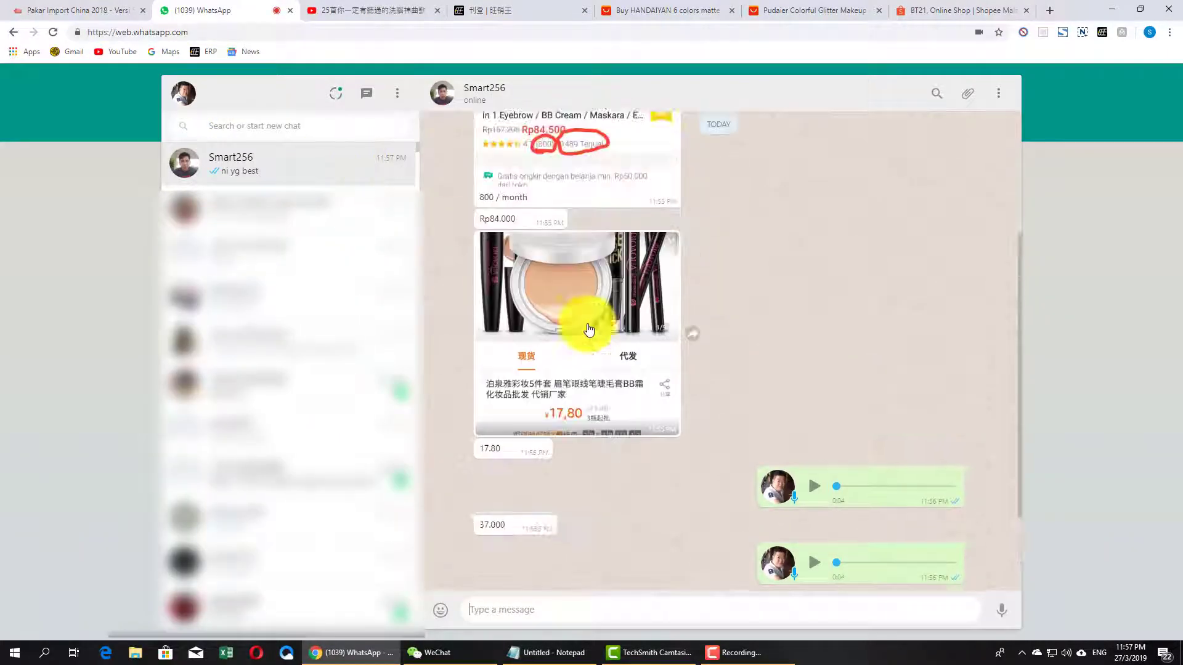
scroll(589, 330, "up", 7)
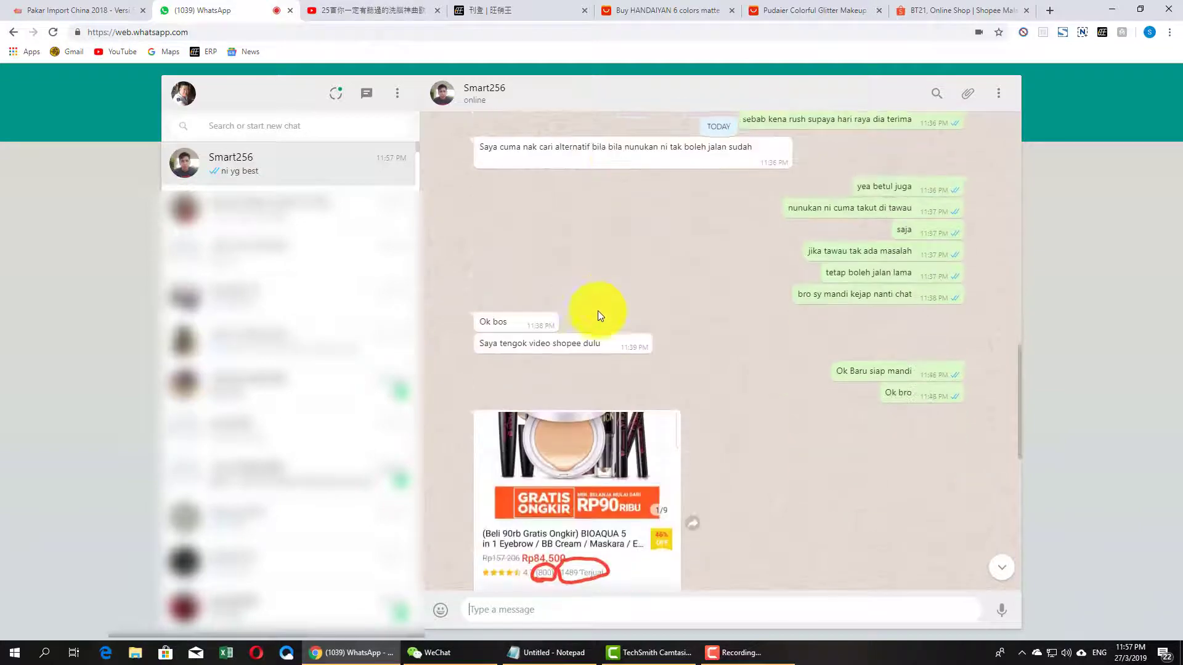
scroll(598, 311, "down", 9)
scroll(610, 304, "up", 3)
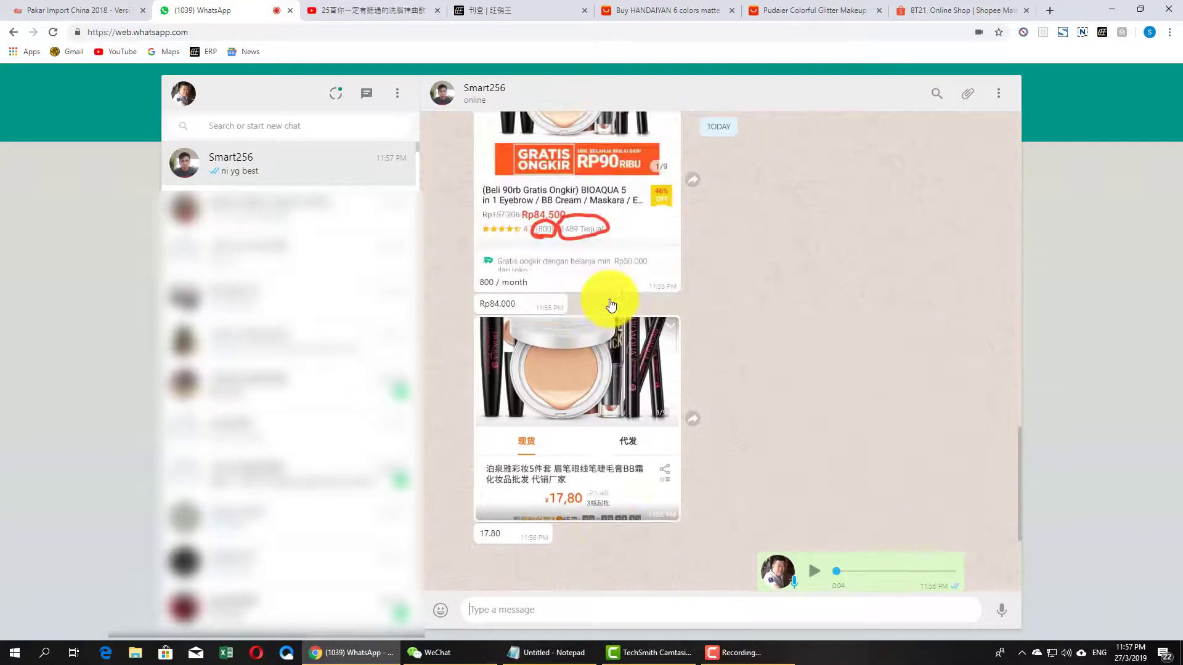
scroll(603, 330, "up", 5)
scroll(588, 383, "down", 9)
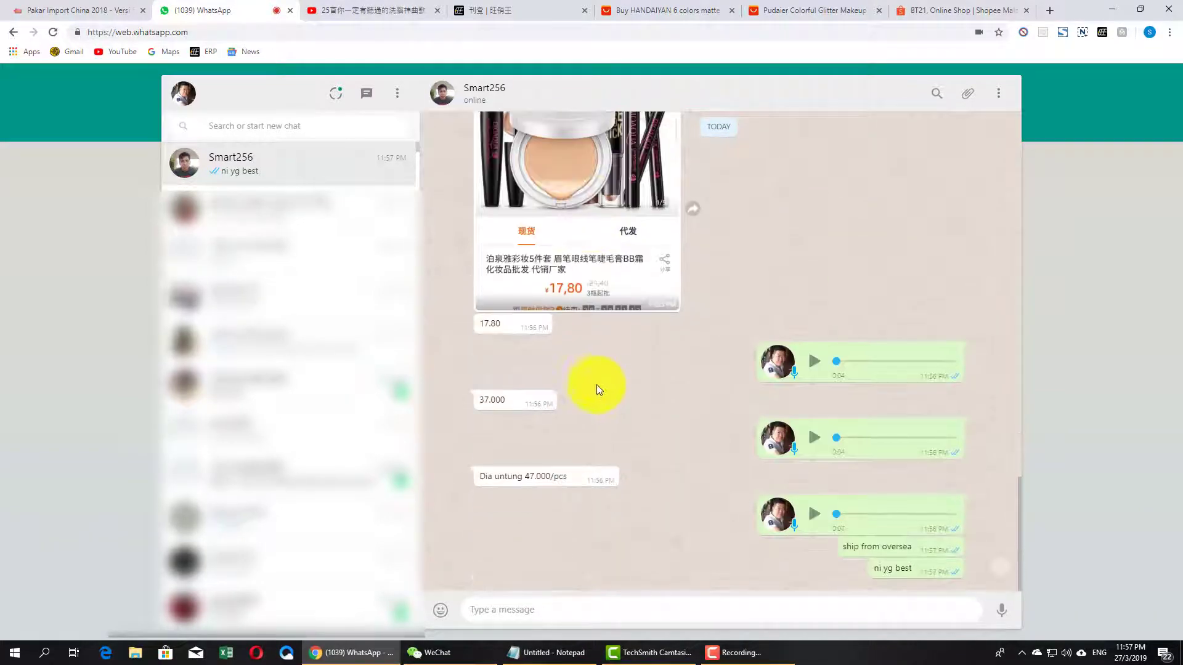
scroll(601, 382, "up", 5)
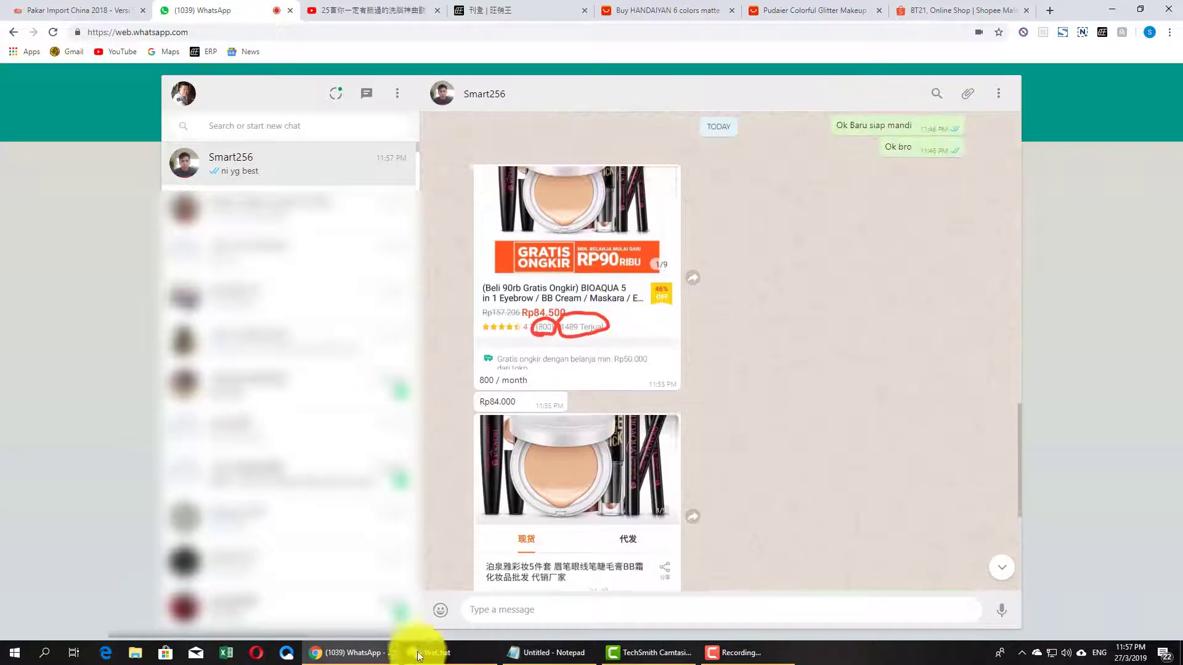
left_click(417, 654)
- Return to the 旺销王 product list and open the "Light Cool Series Eye Shadow" product for editing
left_click(509, 8)
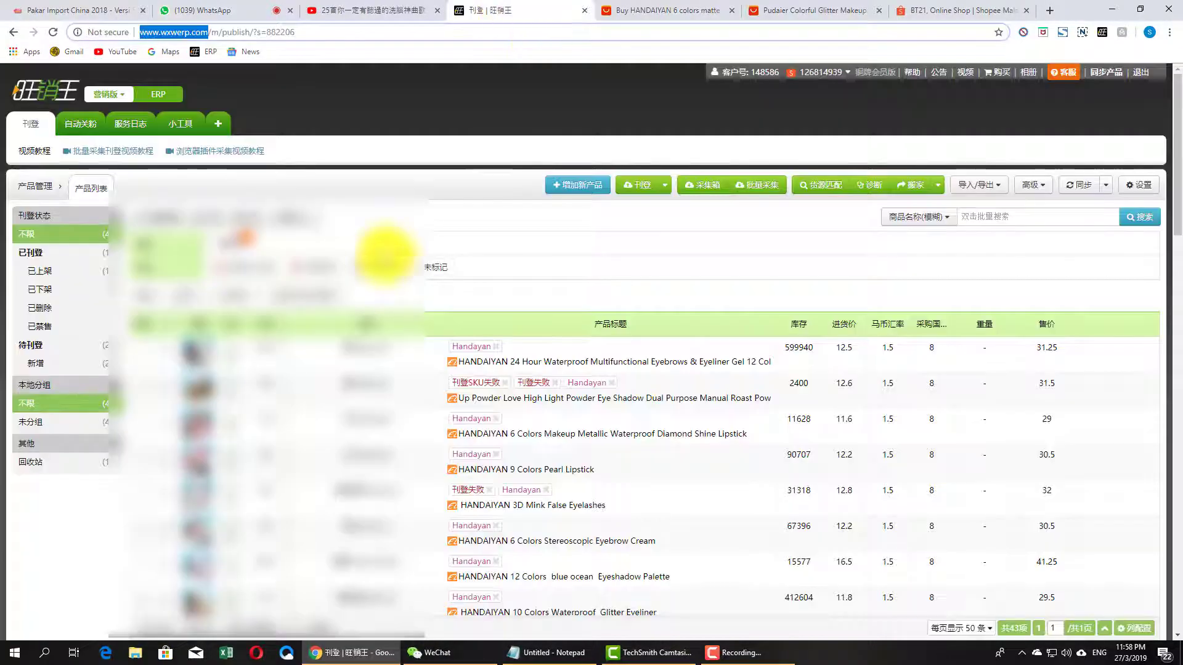
scroll(232, 283, "down", 6)
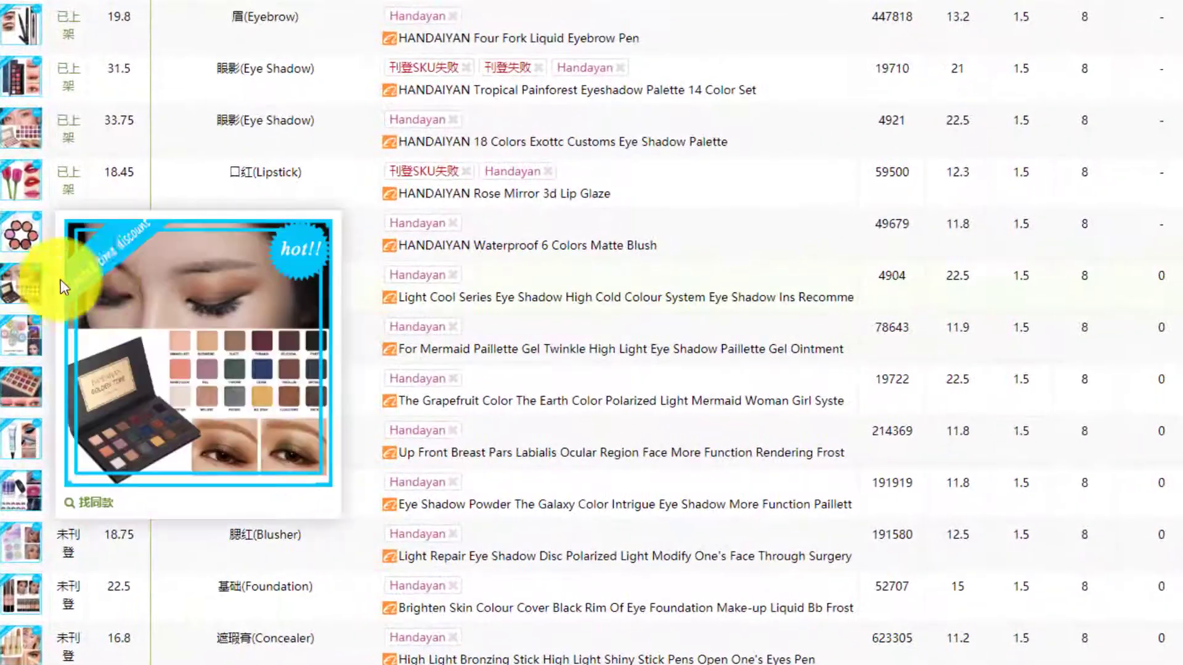
left_click(497, 283)
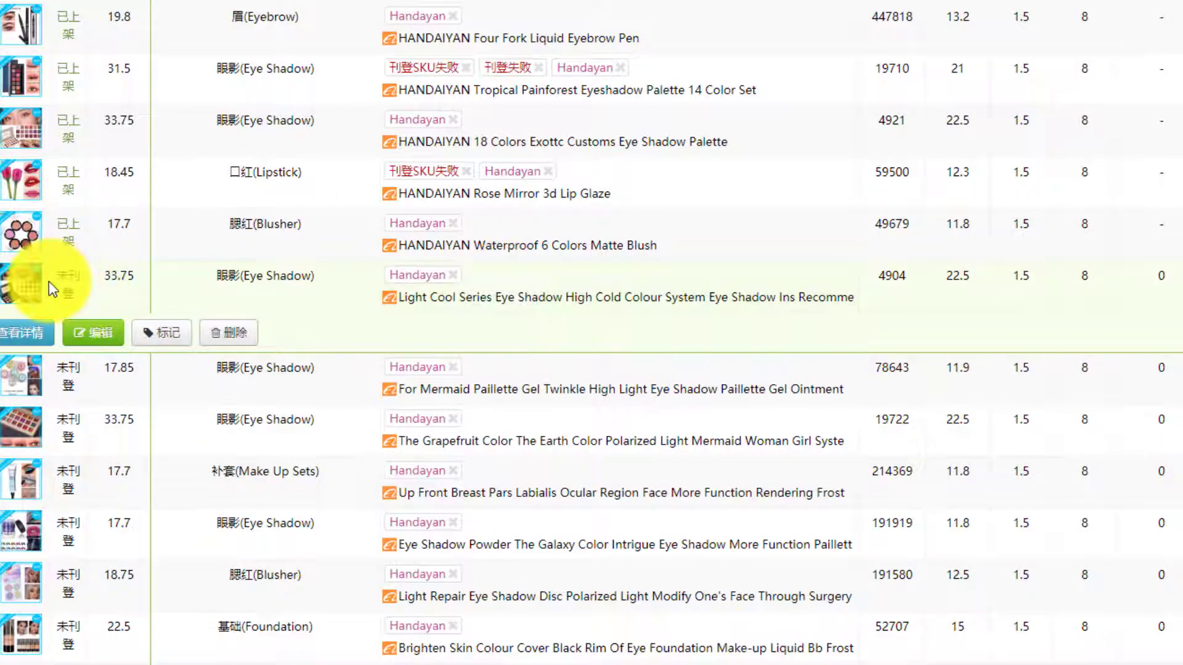
left_click(93, 334)
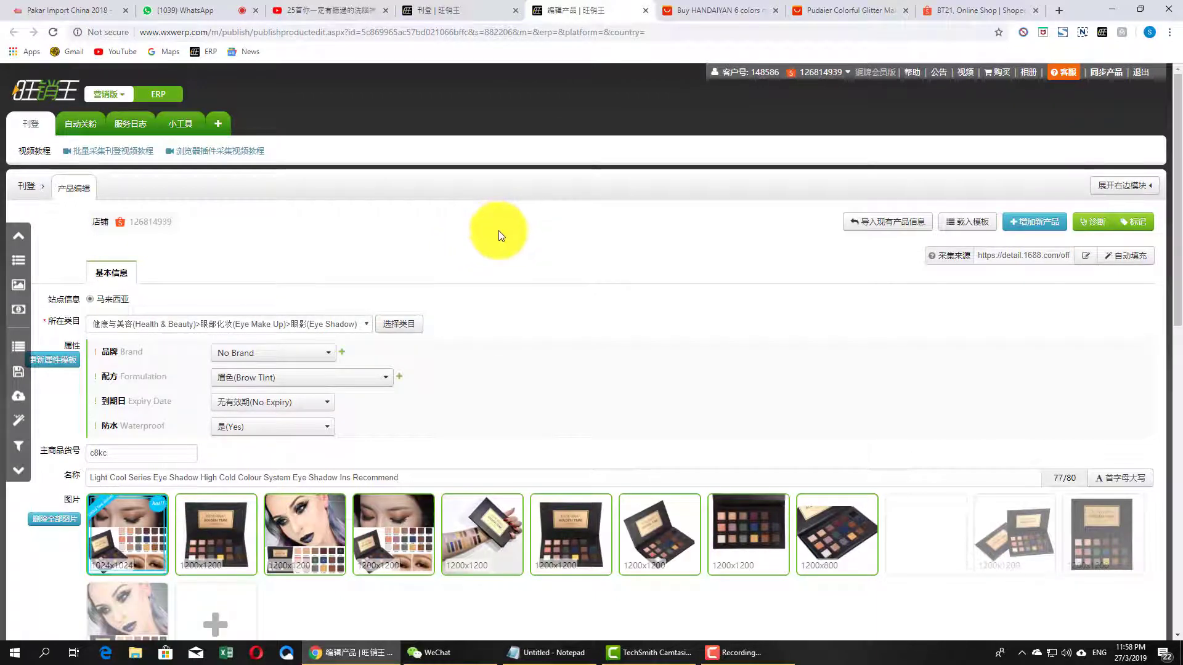
- Examine the product's category, attributes, name, images, price, stock, shipping options and description on the edit page
scroll(515, 251, "down", 4)
scroll(519, 251, "up", 2)
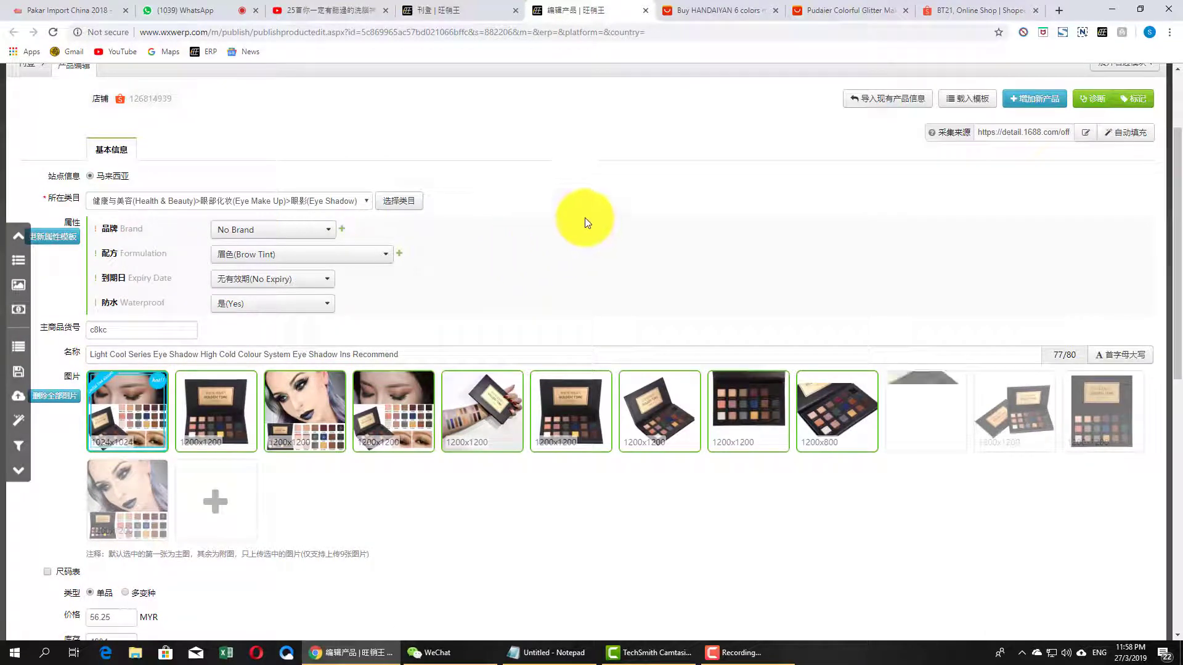
scroll(474, 258, "down", 2)
scroll(275, 338, "down", 3)
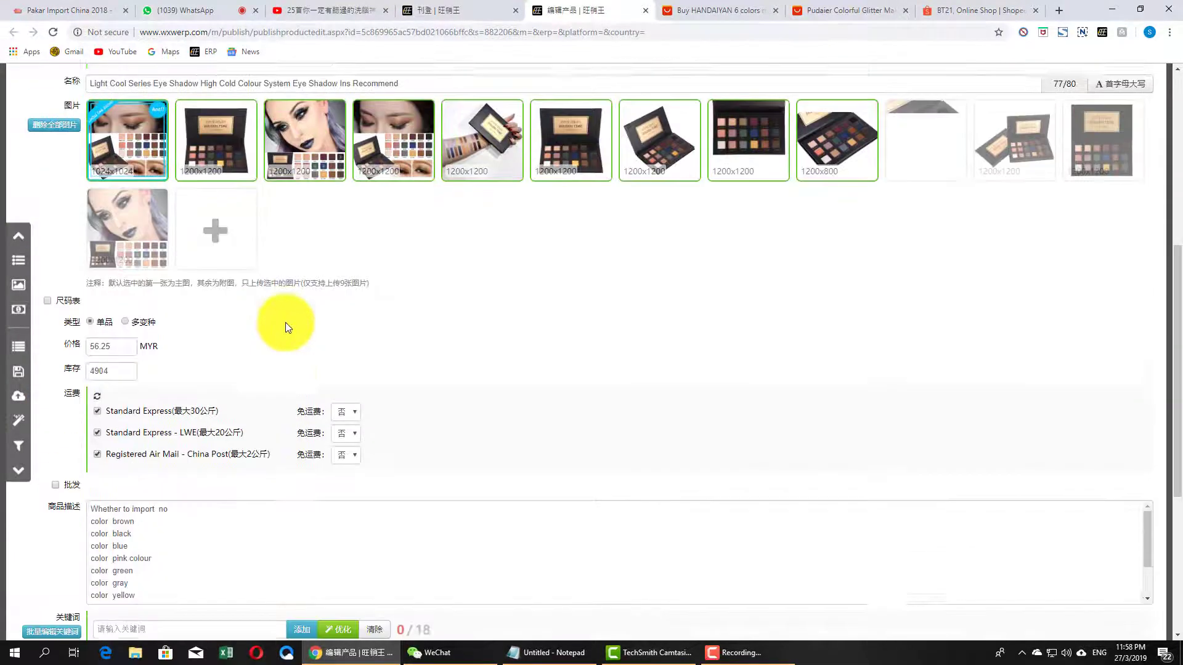
scroll(285, 323, "up", 2)
scroll(305, 308, "down", 3)
scroll(305, 308, "down", 3)
scroll(308, 314, "up", 10)
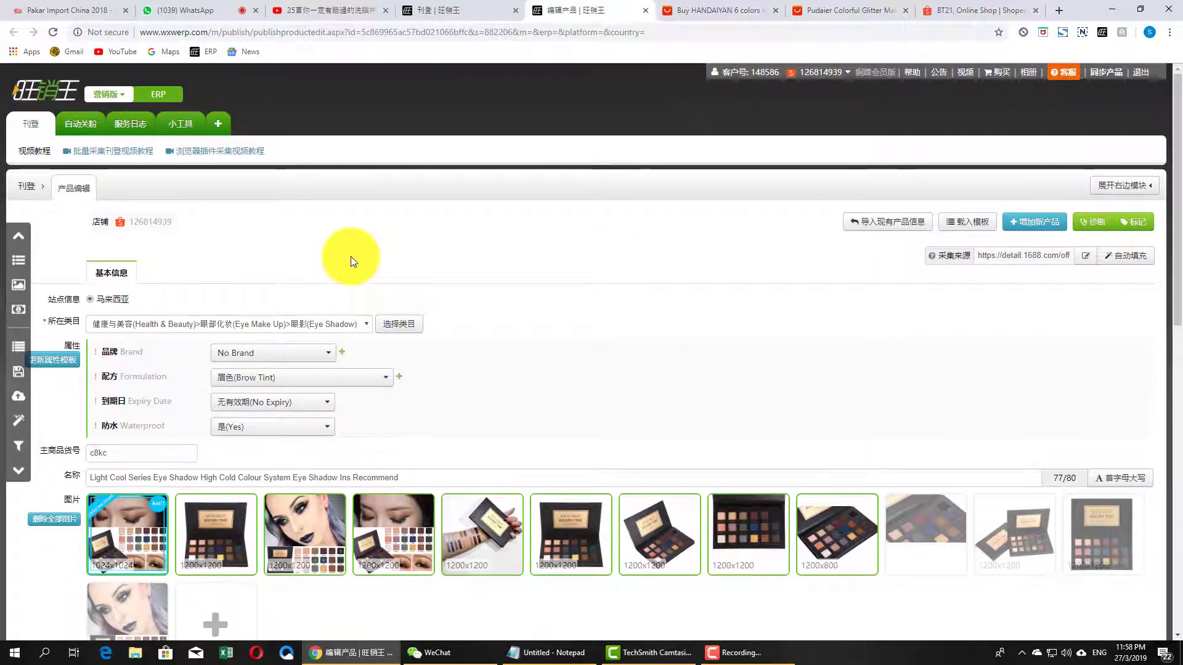
scroll(349, 256, "down", 2)
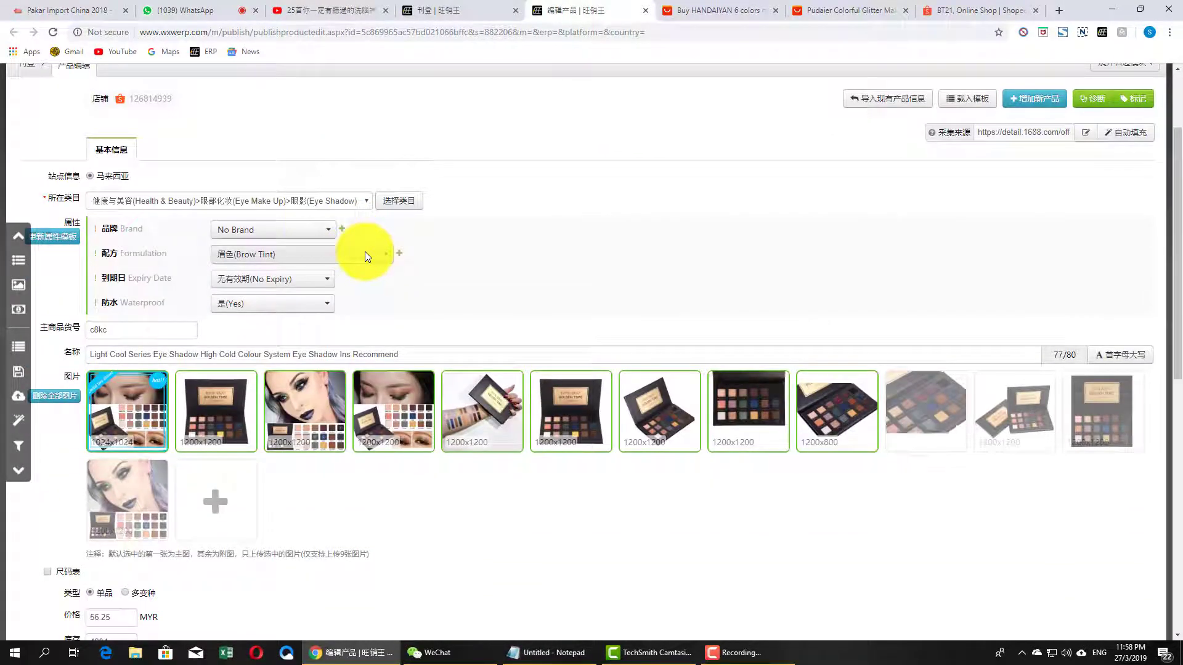
scroll(327, 245, "up", 2)
scroll(313, 235, "down", 2)
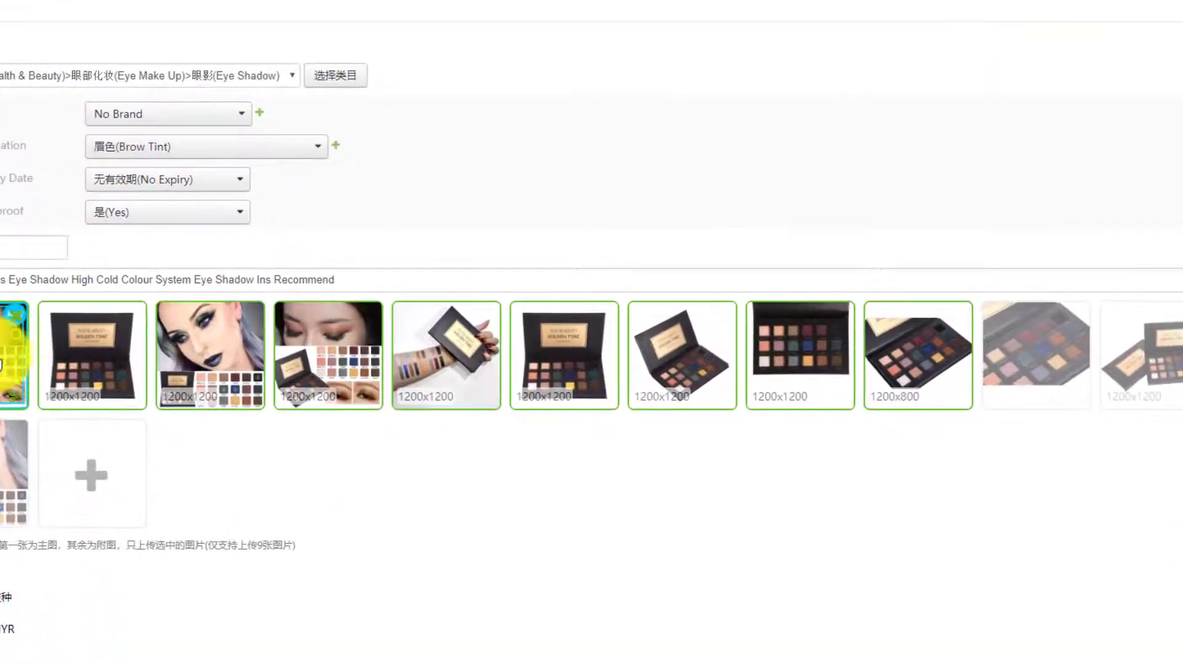
- Preview the product's main image enlarged, close it, and view the product's source listing on 1688
left_click(13, 333)
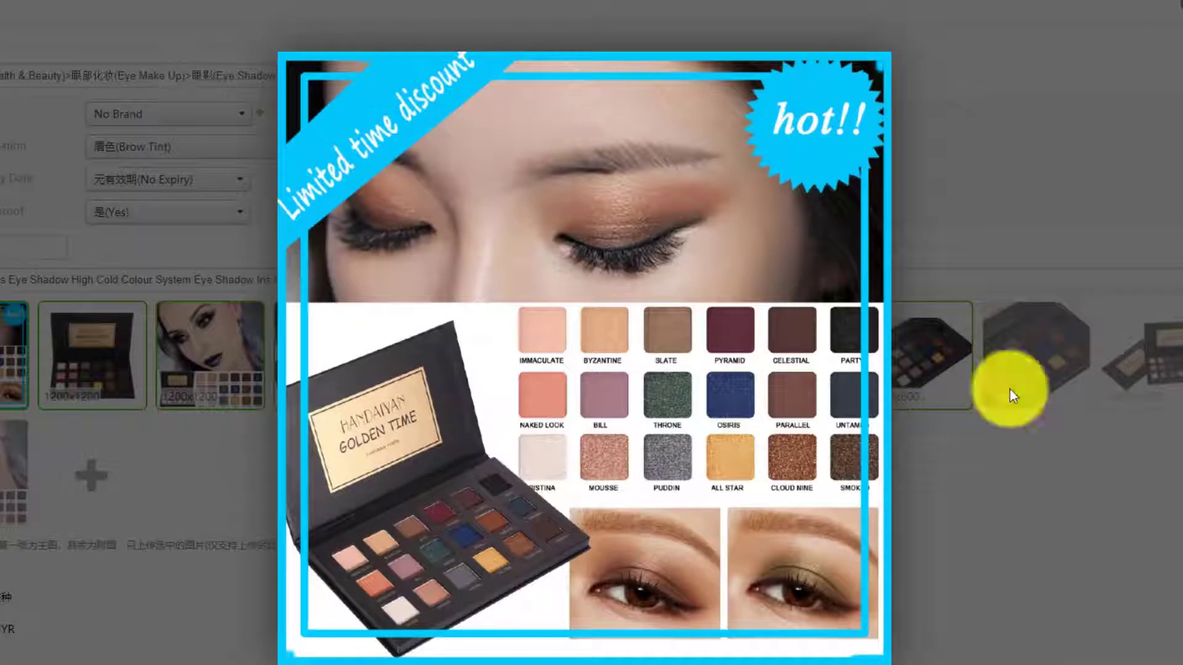
left_click(1014, 130)
scroll(248, 231, "up", 2)
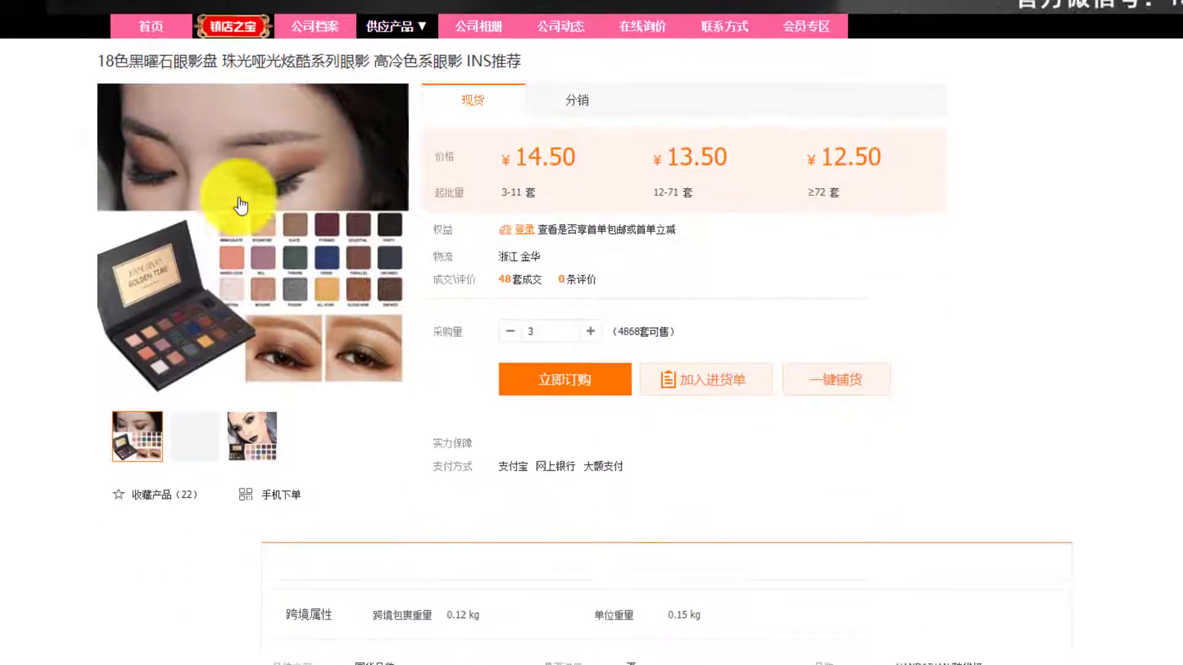
scroll(240, 206, "down", 2)
scroll(394, 167, "up", 2)
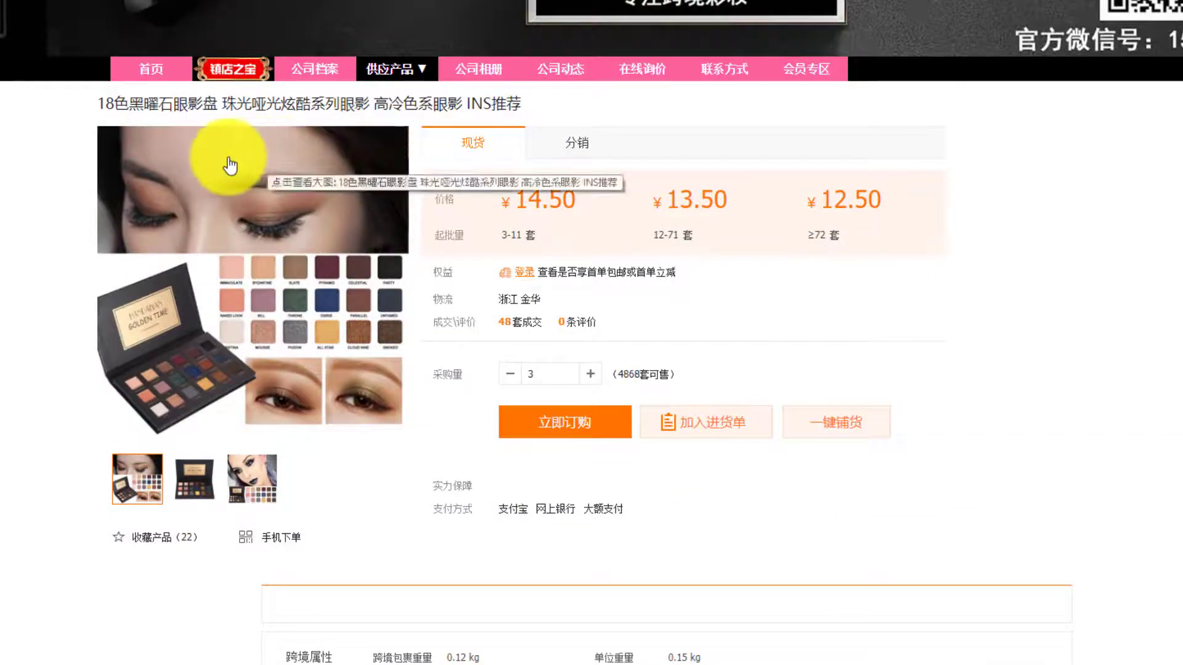
- Examine the specifications and detail photos on the 1688 listing to identify the palette's brand and name
scroll(271, 173, "down", 4)
scroll(364, 172, "down", 4)
scroll(475, 158, "down", 1)
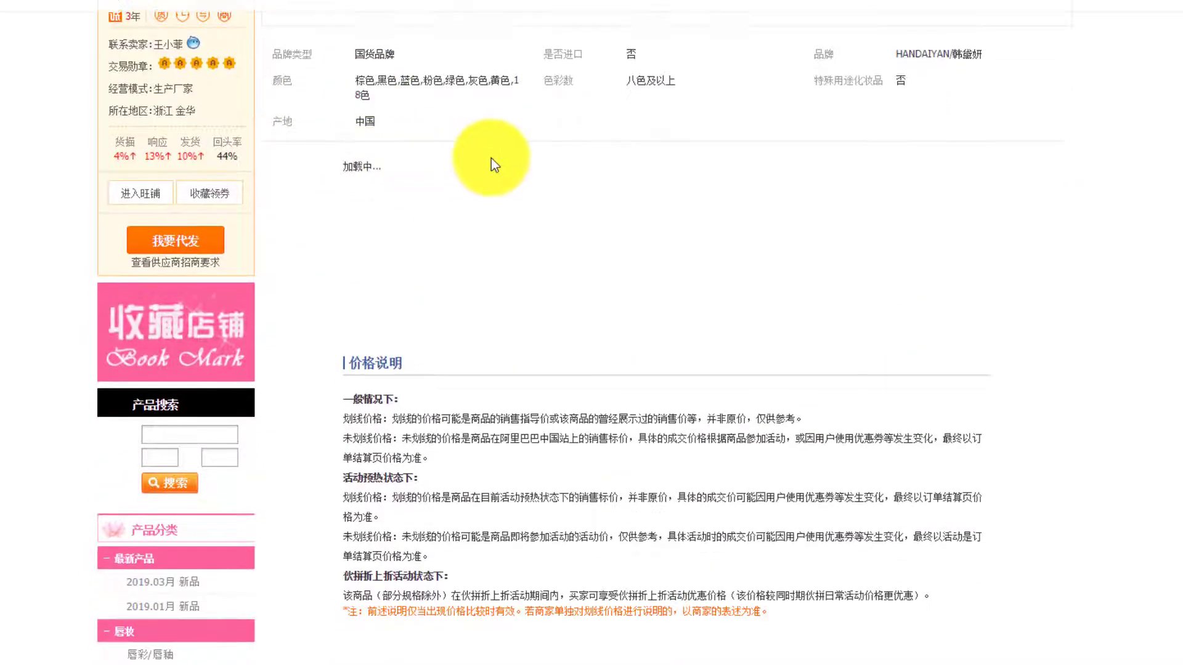
scroll(485, 168, "down", 8)
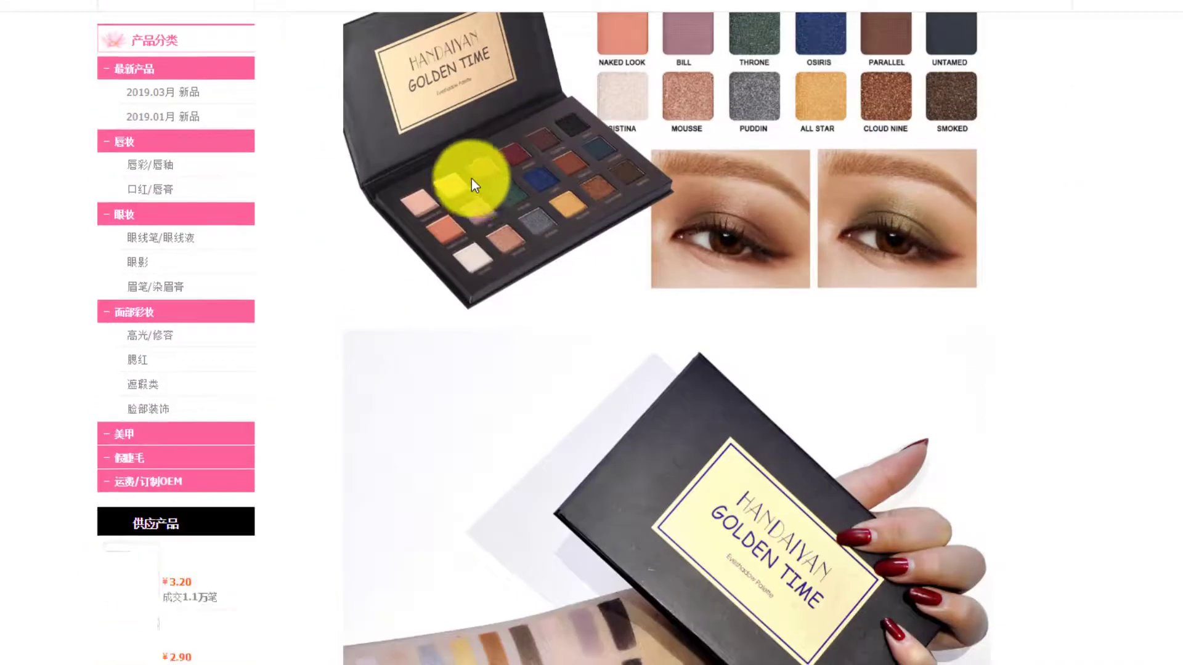
scroll(471, 179, "down", 5)
scroll(474, 200, "up", 6)
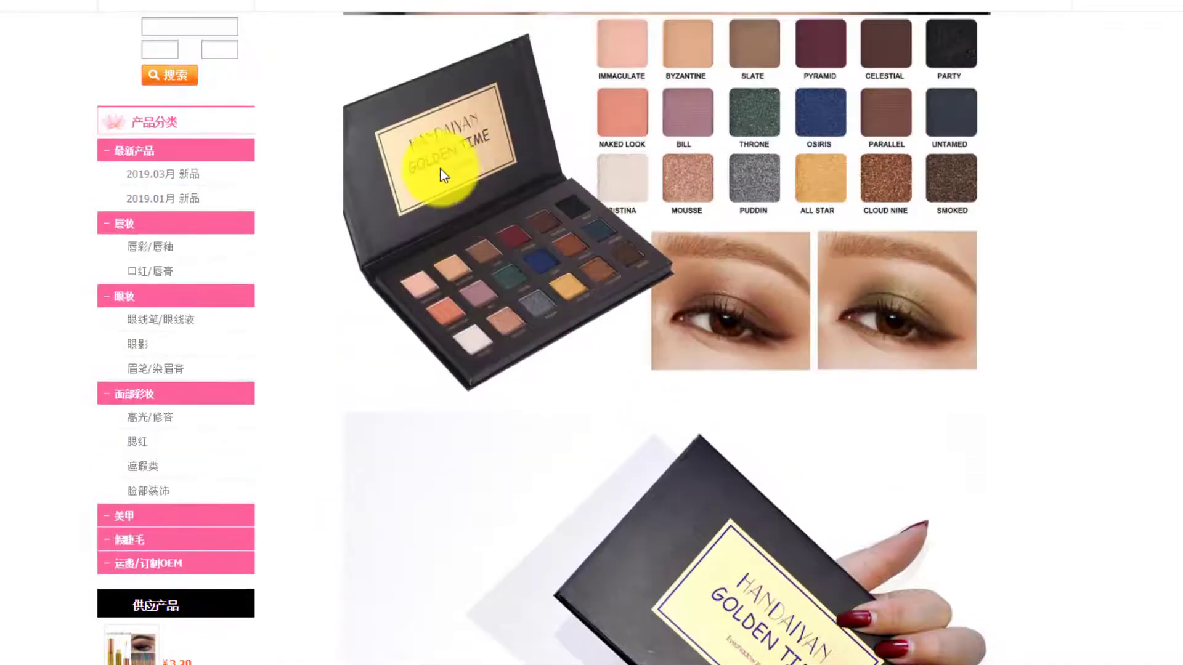
scroll(441, 168, "up", 1)
scroll(493, 222, "down", 10)
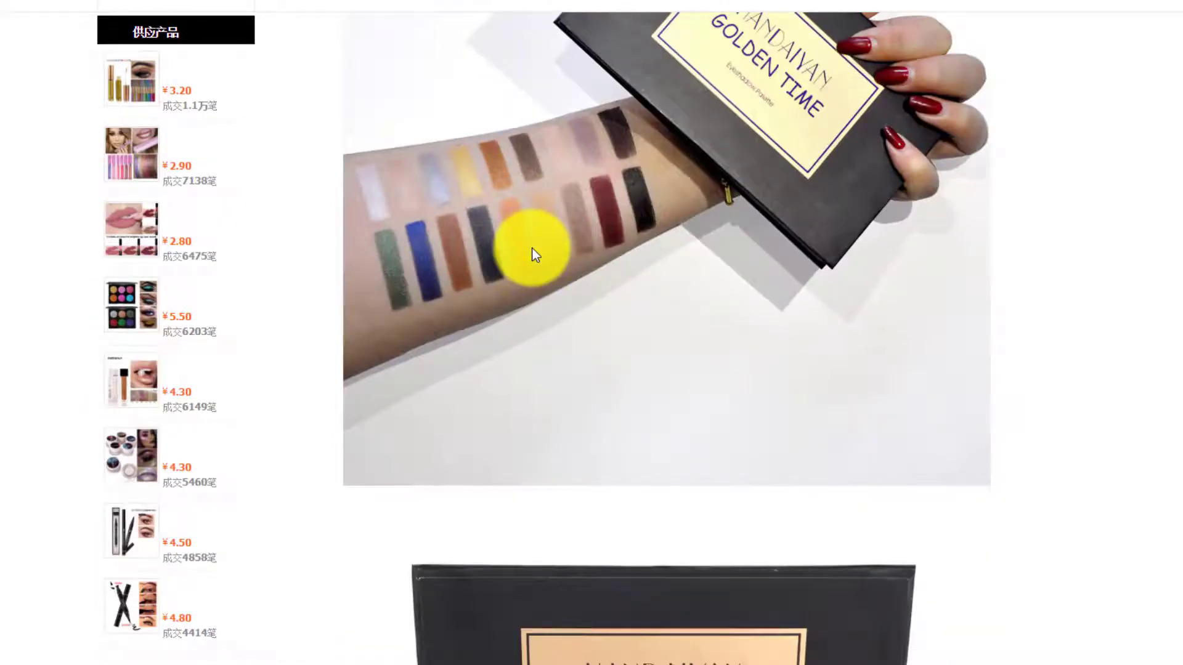
scroll(535, 256, "down", 8)
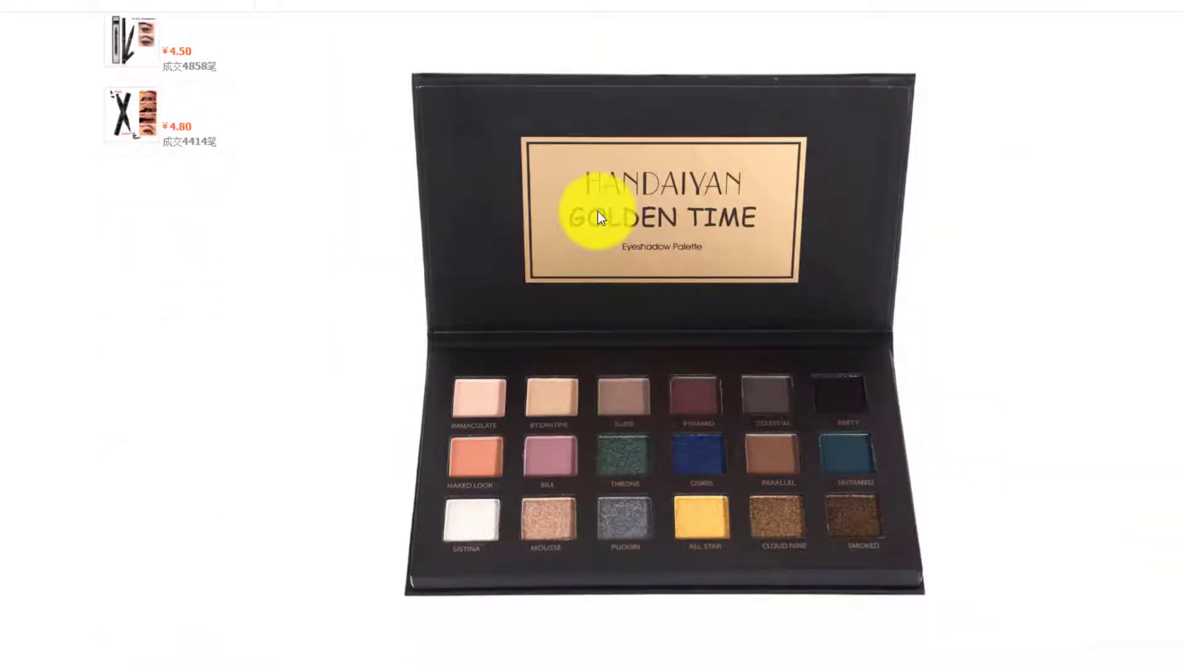
- Switch to Notepad and insert a run of blank lines above the "38 ++ Fungsi" line
key("alt+Tab")
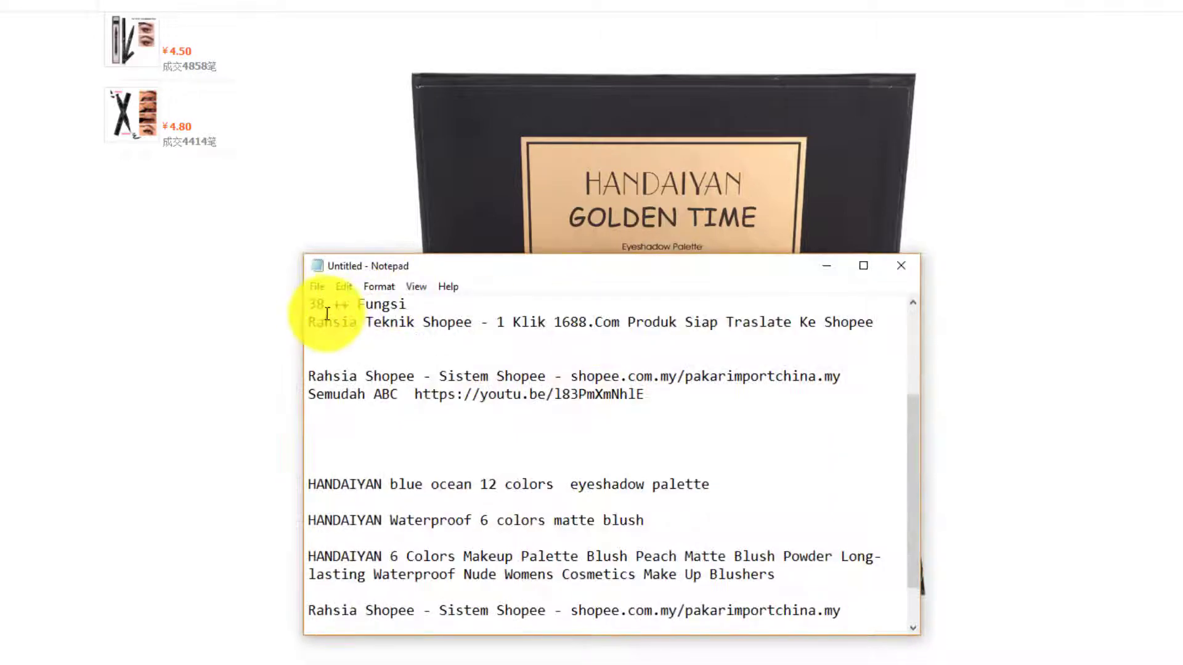
left_click(309, 305)
key("Return")
key("Return")
key("Return")
key("Return")
key("Return")
key("Return")
key("Return")
key("Return")
key("Return")
key("Return")
key("Return")
key("Return")
key("Return")
key("Return")
key("Return")
key("Return")
key("Return")
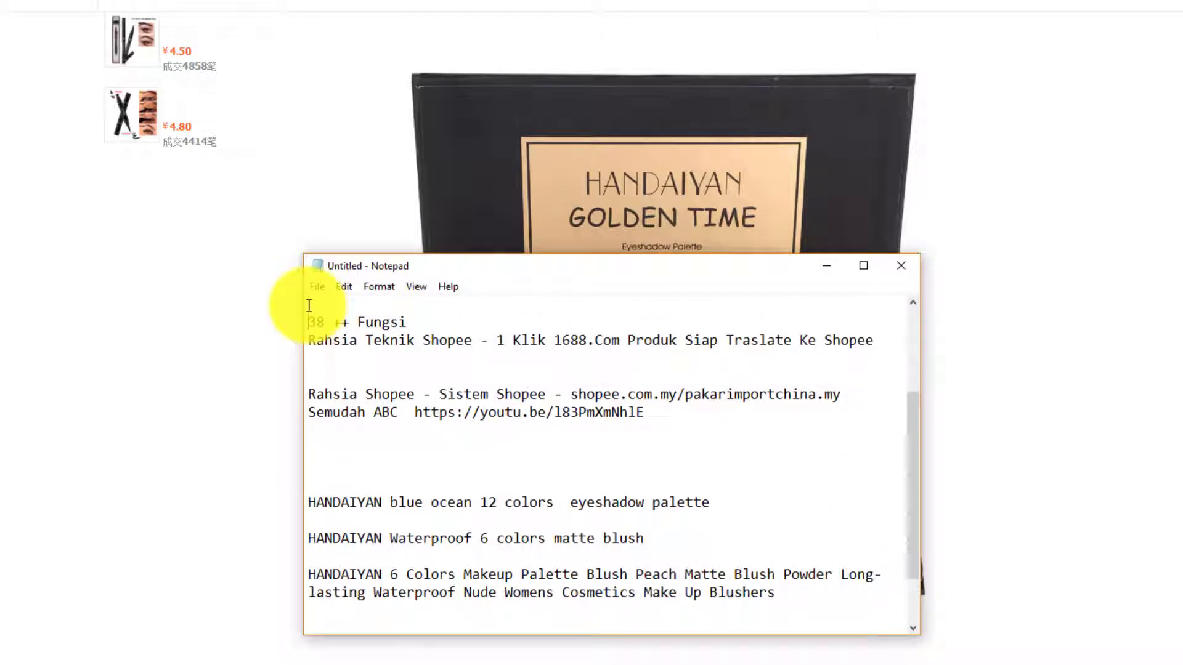
- Move the Notepad window clear of the palette's label and write "handaiyan golden time eyeshadow palette" on a blank line
left_click_drag(518, 283, 677, 348)
left_click(598, 413)
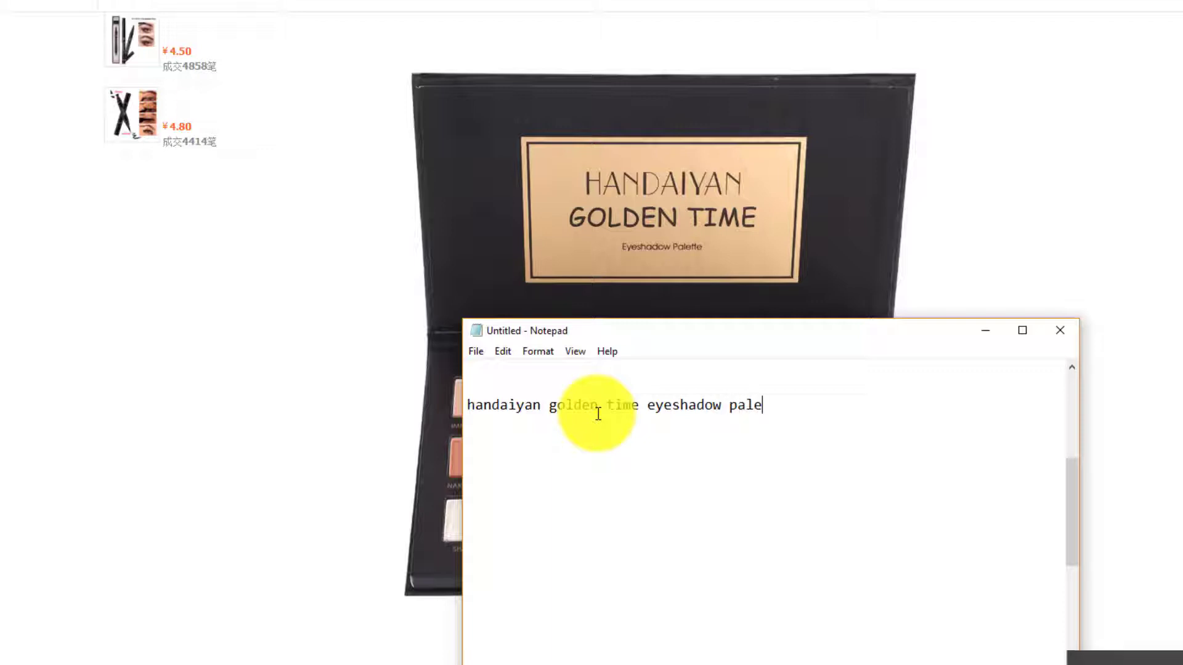
type("e")
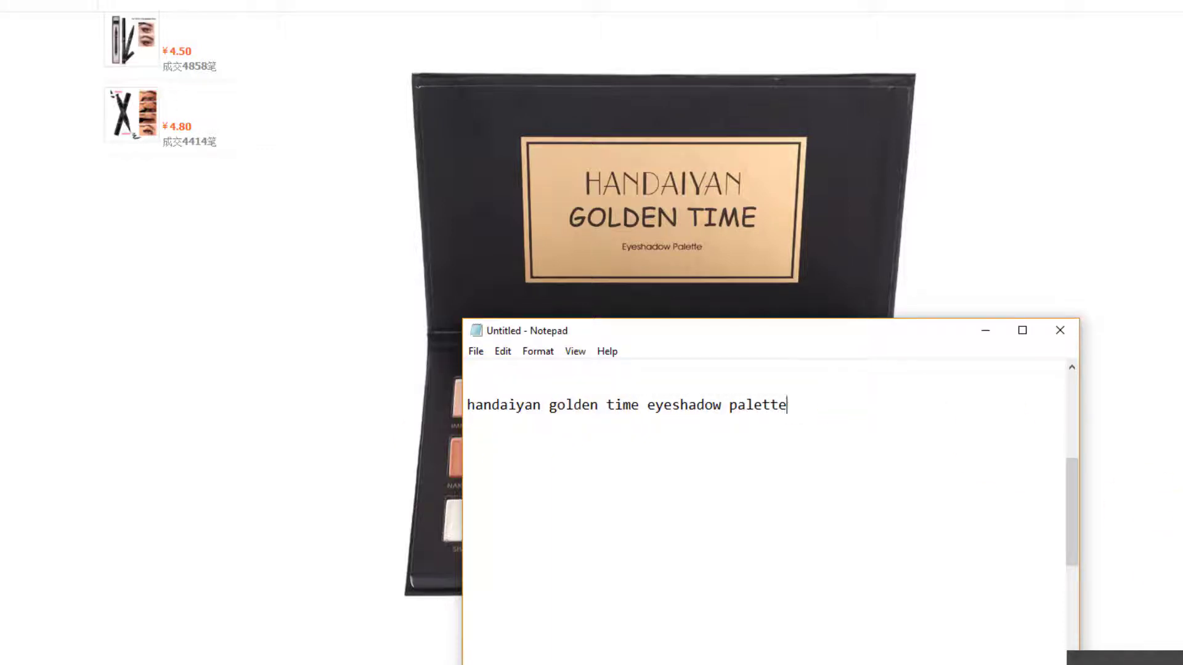
- Copy the product name from Notepad and search AliExpress for "handaiyan golden time eyeshadow palette" in place of the previous query
left_click_drag(852, 417, 528, 378)
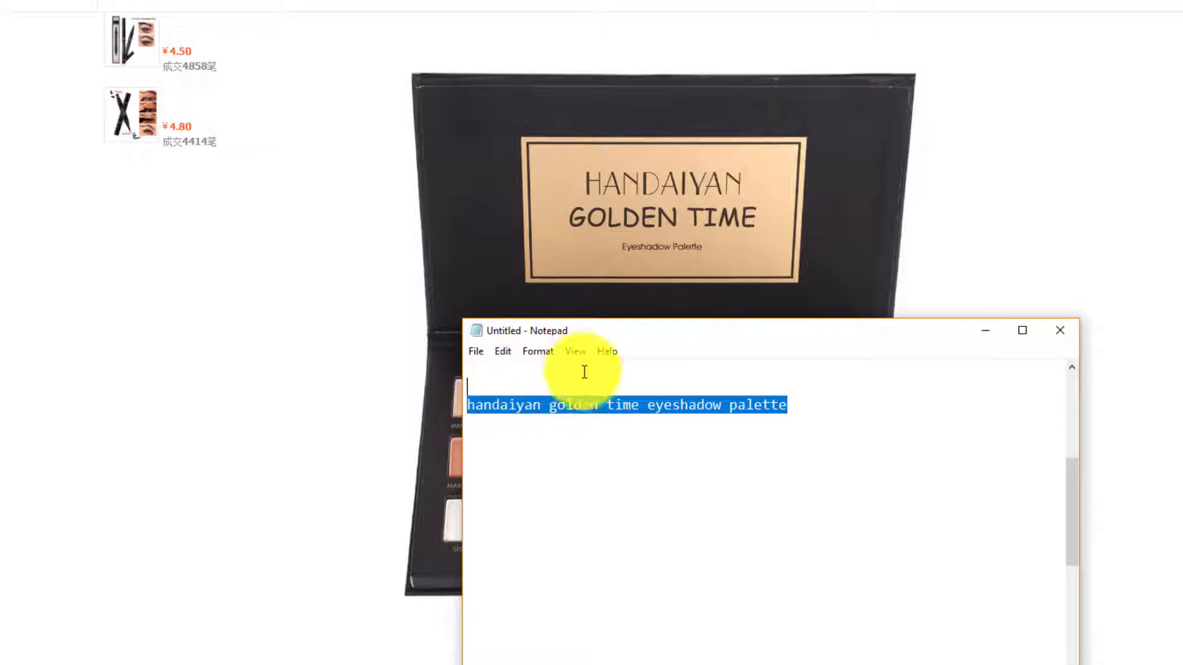
right_click(562, 400)
left_click(602, 454)
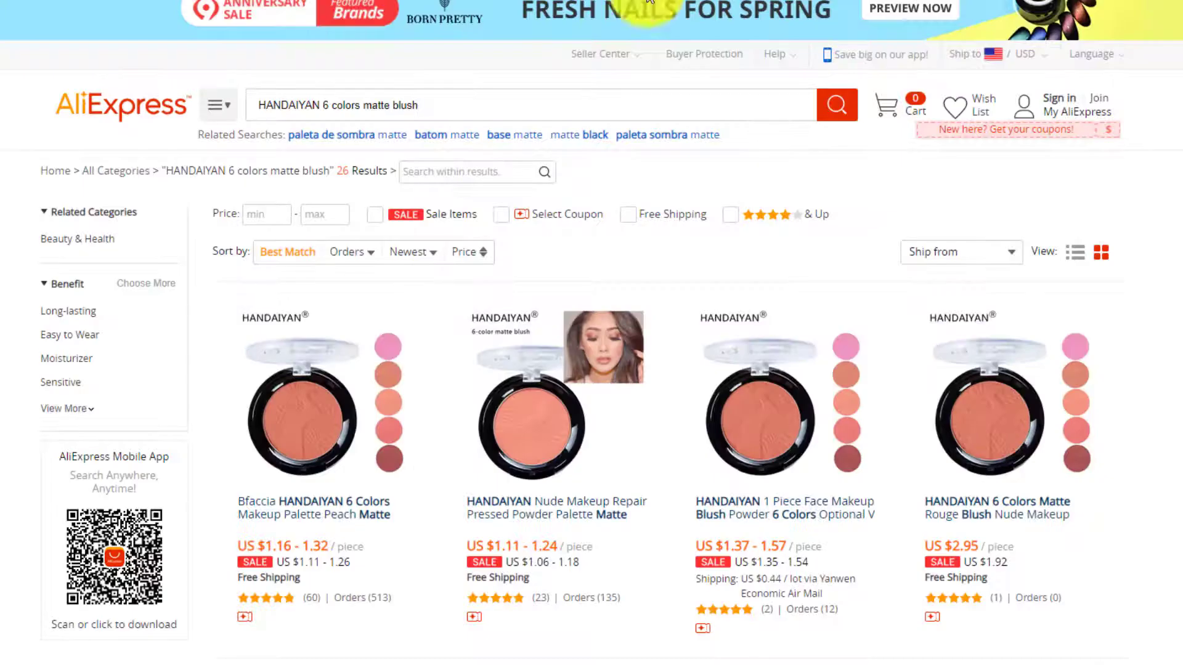
triple_click(396, 106)
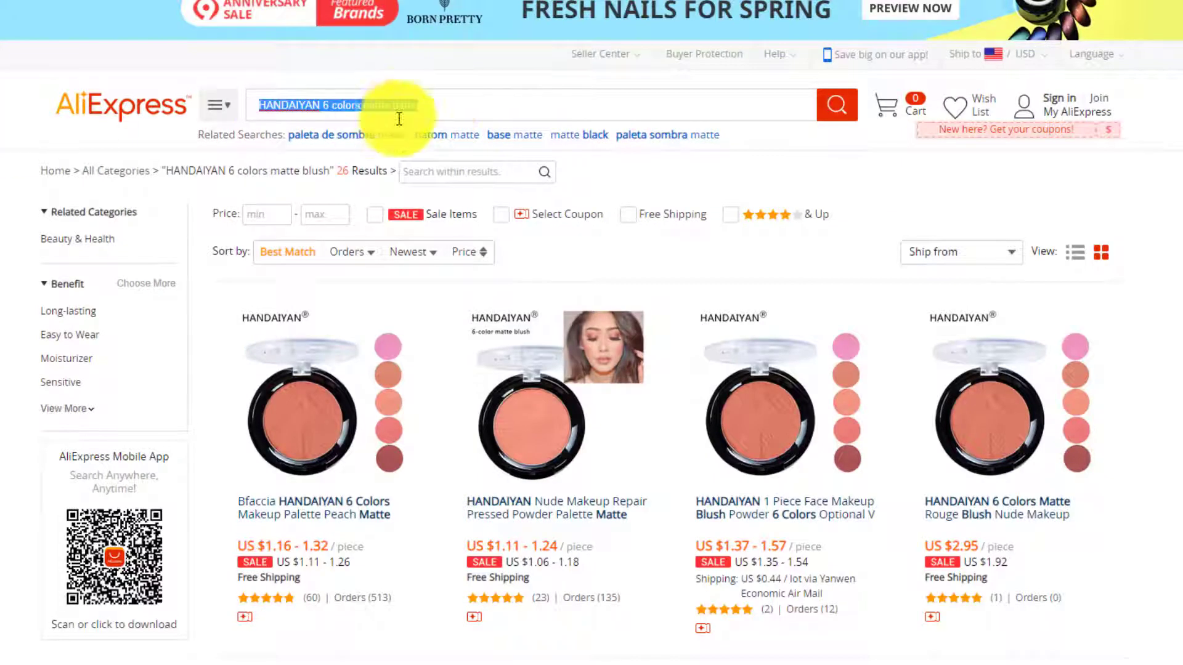
right_click(431, 100)
left_click(463, 180)
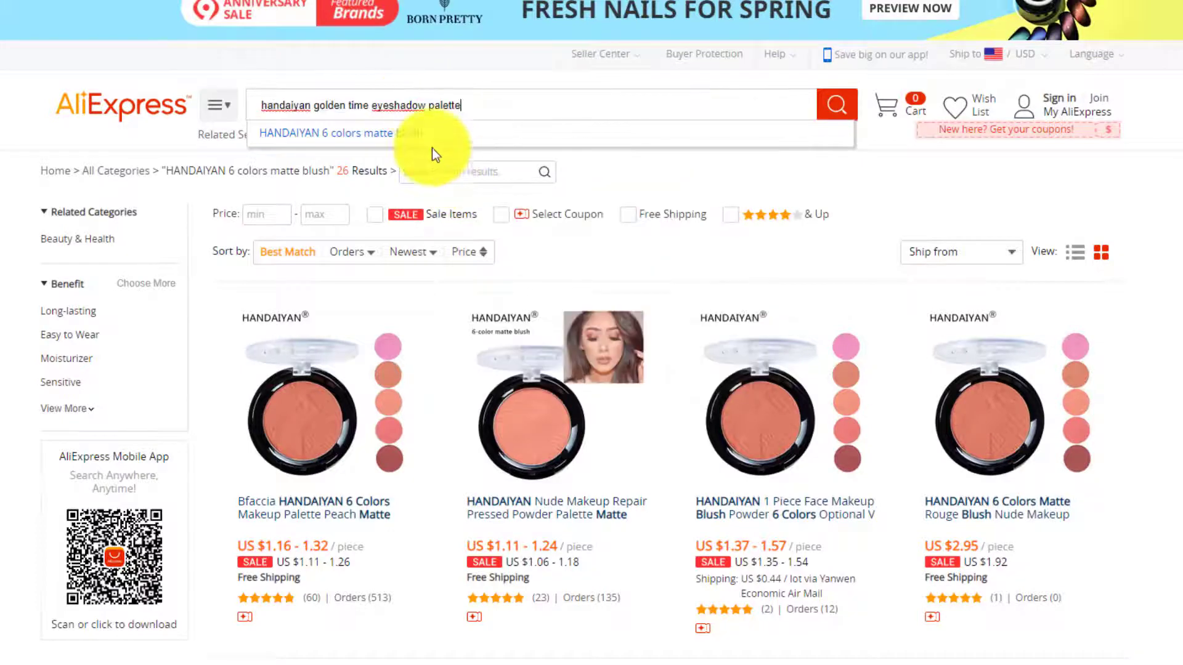
left_click(852, 113)
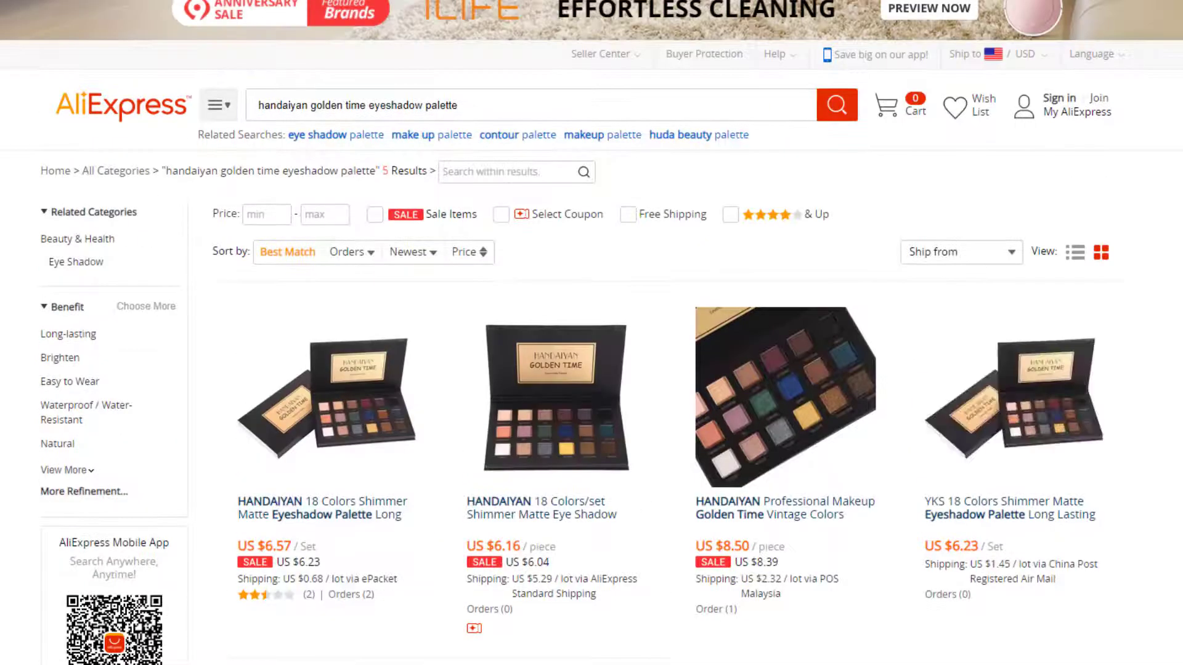
- Compare the prices, shipping costs and order numbers of the palettes in the AliExpress results
scroll(388, 331, "down", 3)
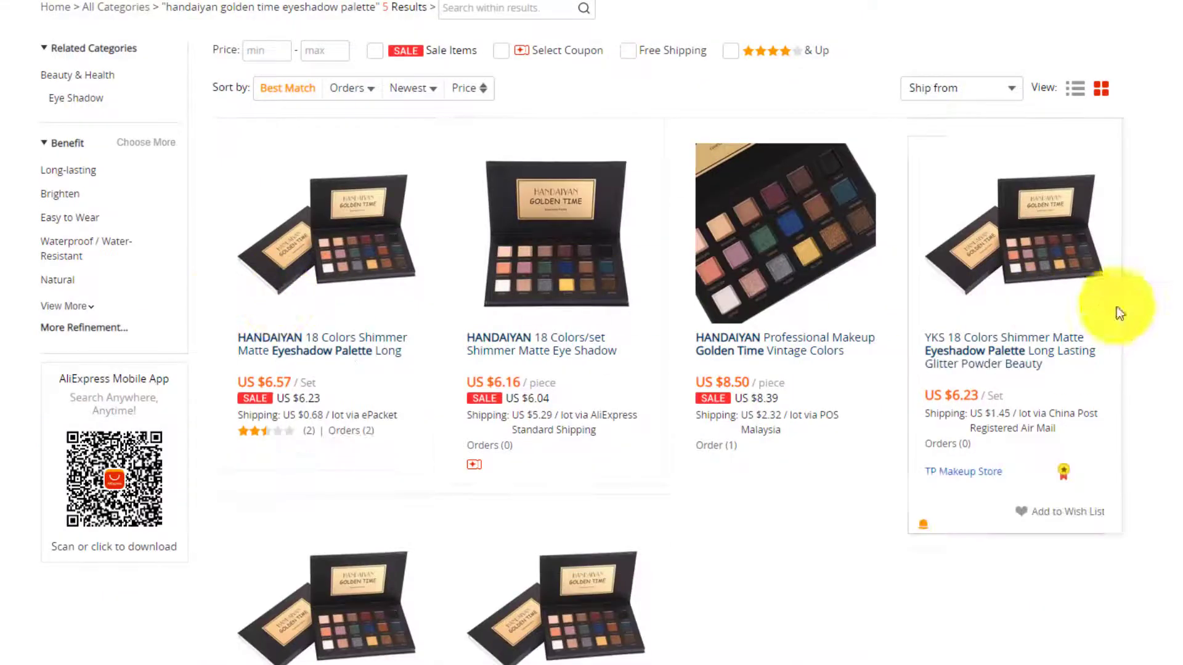
scroll(878, 419, "down", 6)
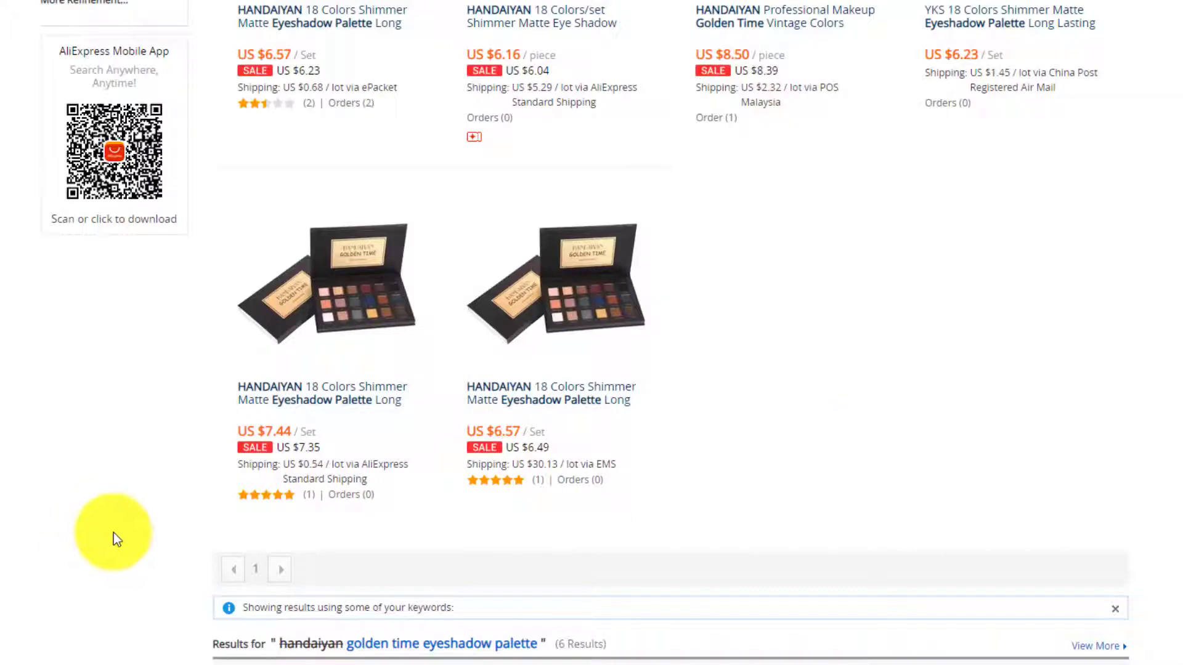
scroll(267, 417, "up", 5)
scroll(287, 401, "down", 5)
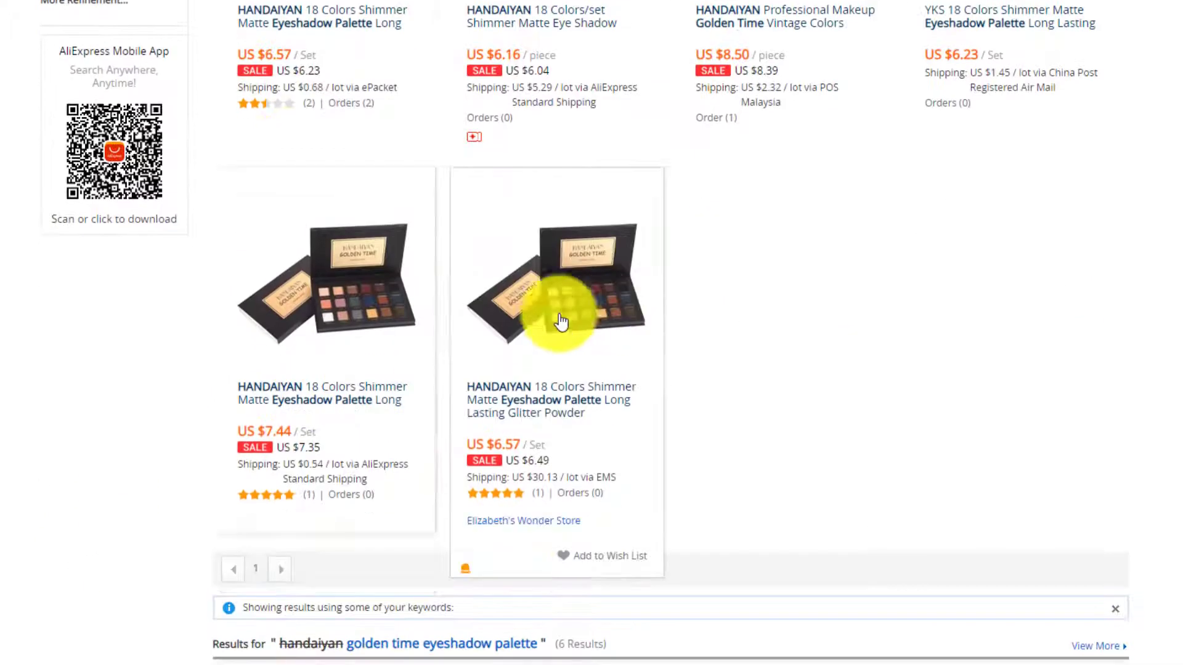
- Open the Elizabeth's Wonder Store palette from the AliExpress results and review the prices and specifications on the palette's 1688 page
left_click(544, 318)
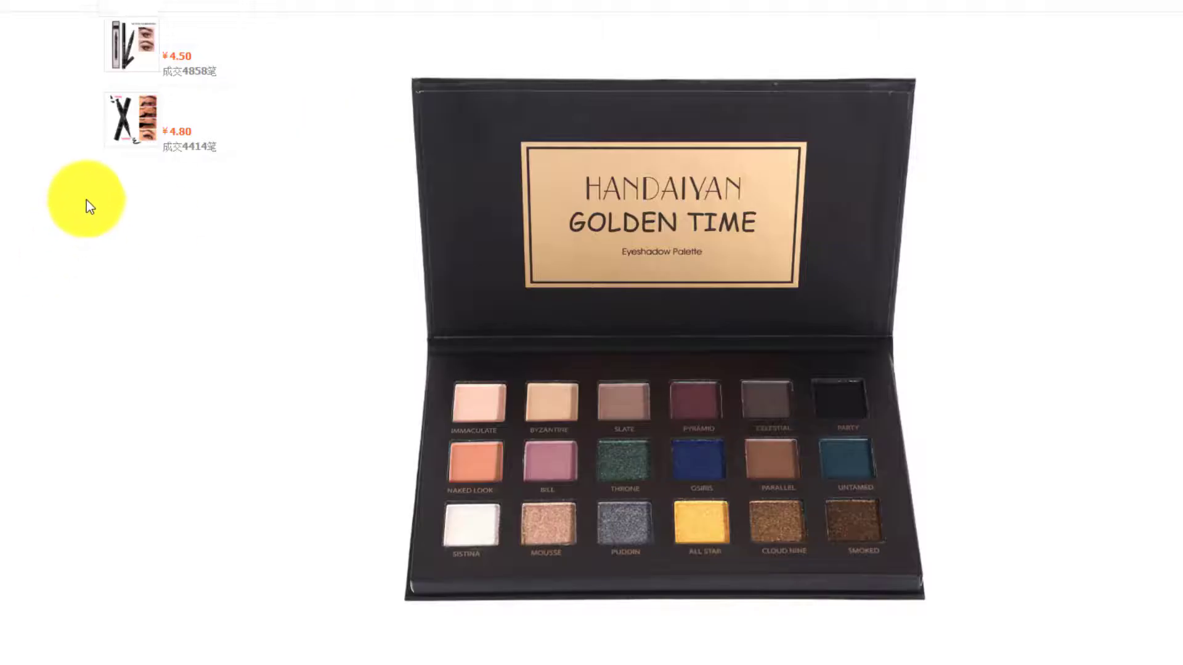
scroll(278, 282, "up", 15)
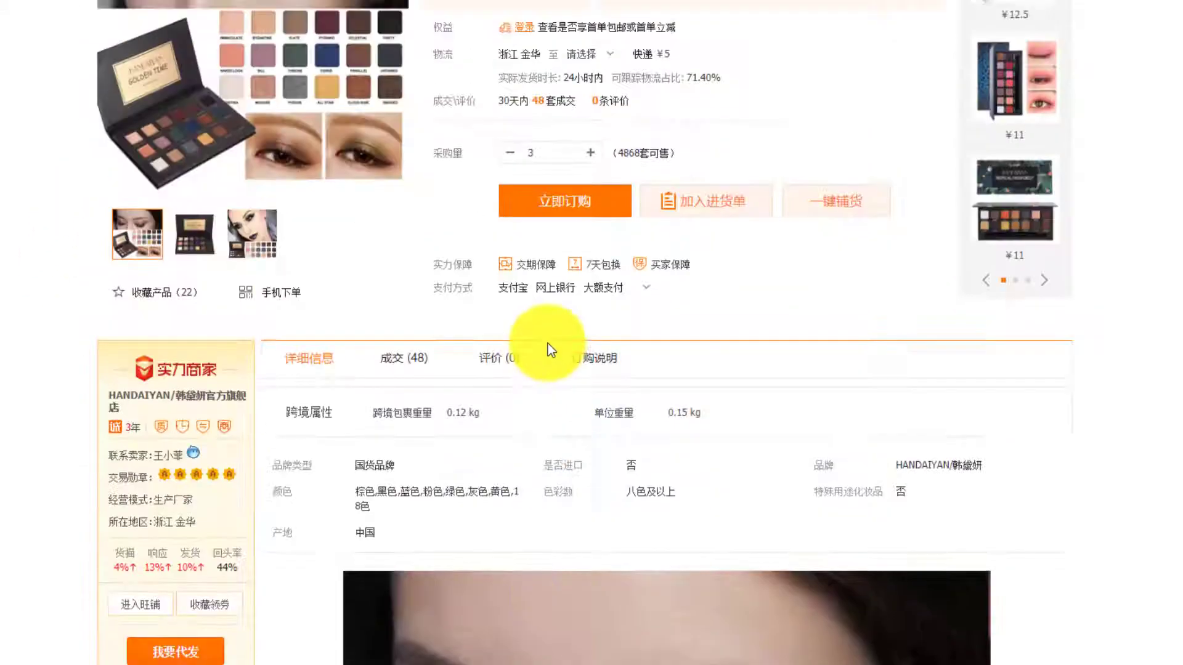
scroll(548, 342, "up", 4)
scroll(159, 364, "down", 1)
scroll(165, 233, "up", 1)
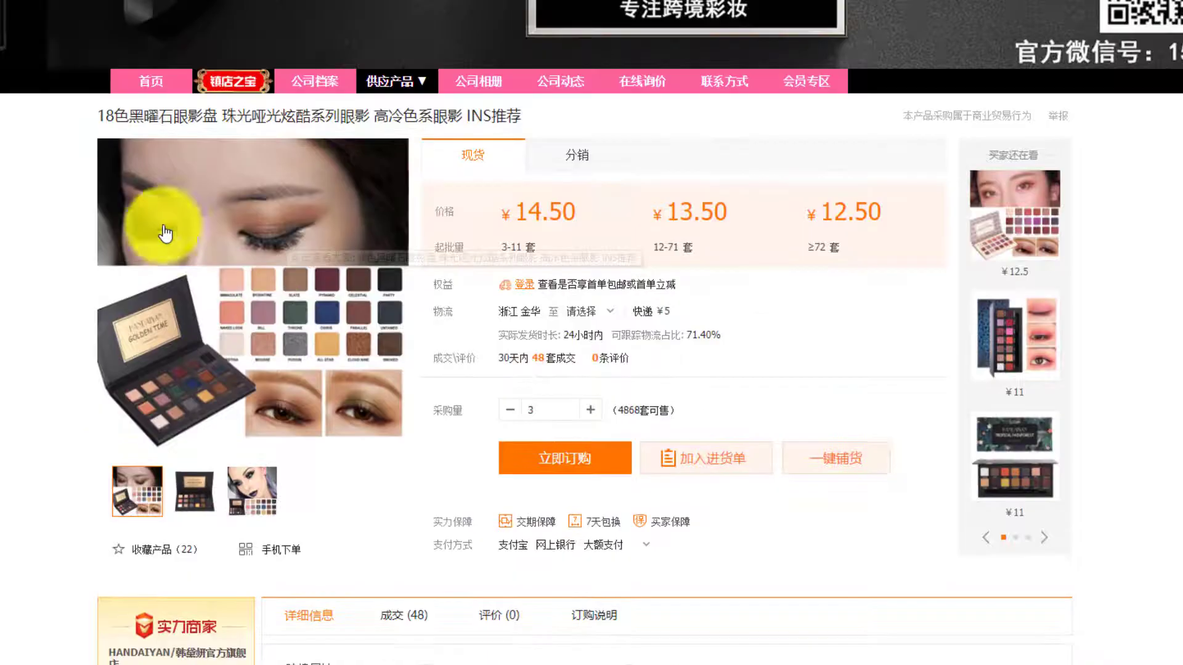
scroll(377, 232, "down", 7)
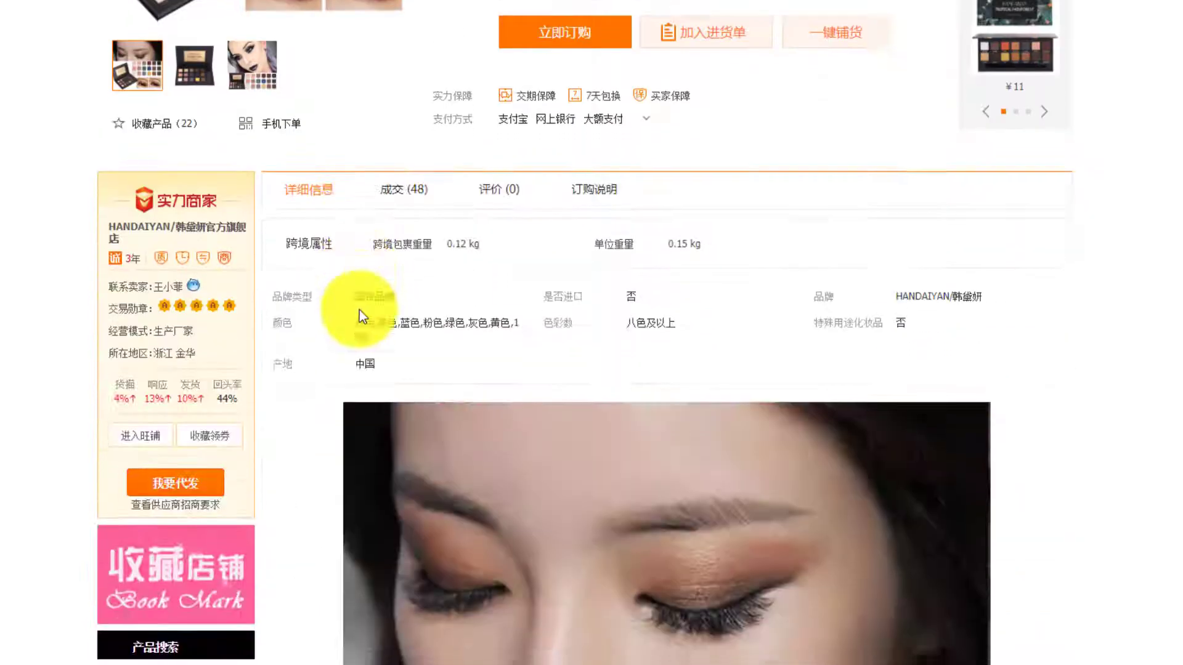
scroll(360, 310, "down", 4)
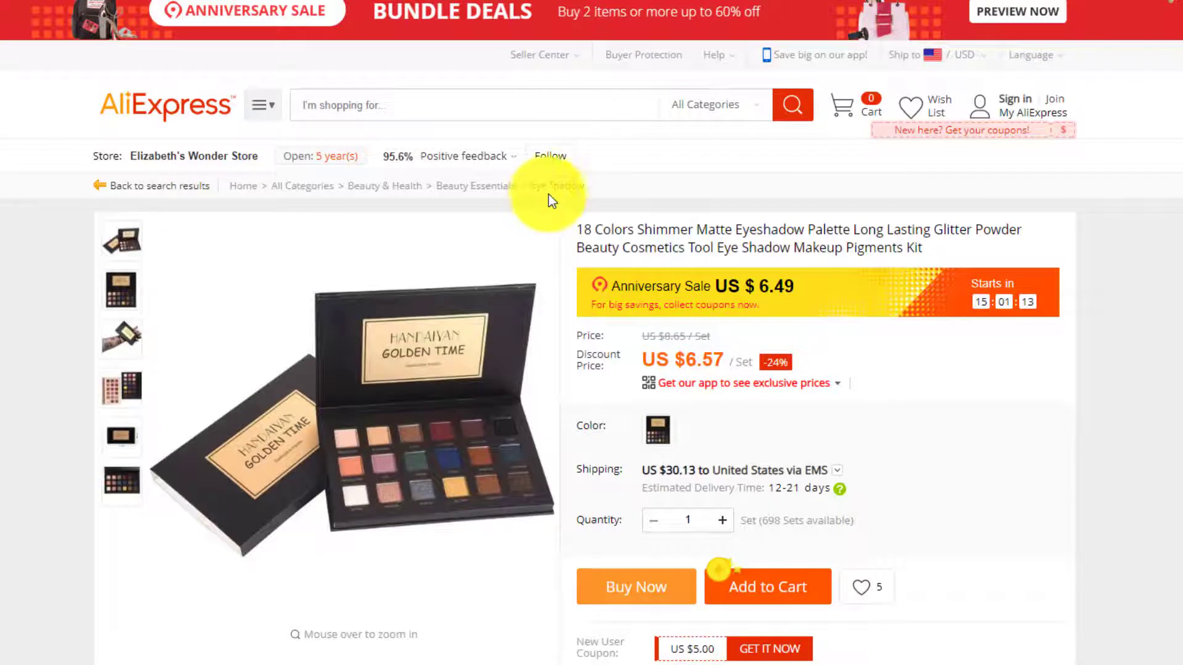
- Copy the full product title from the AliExpress listing and paste it into Notepad below the "handaiyan golden time eyeshadow palette" line
left_click_drag(579, 229, 902, 262)
right_click(820, 232)
left_click(840, 239)
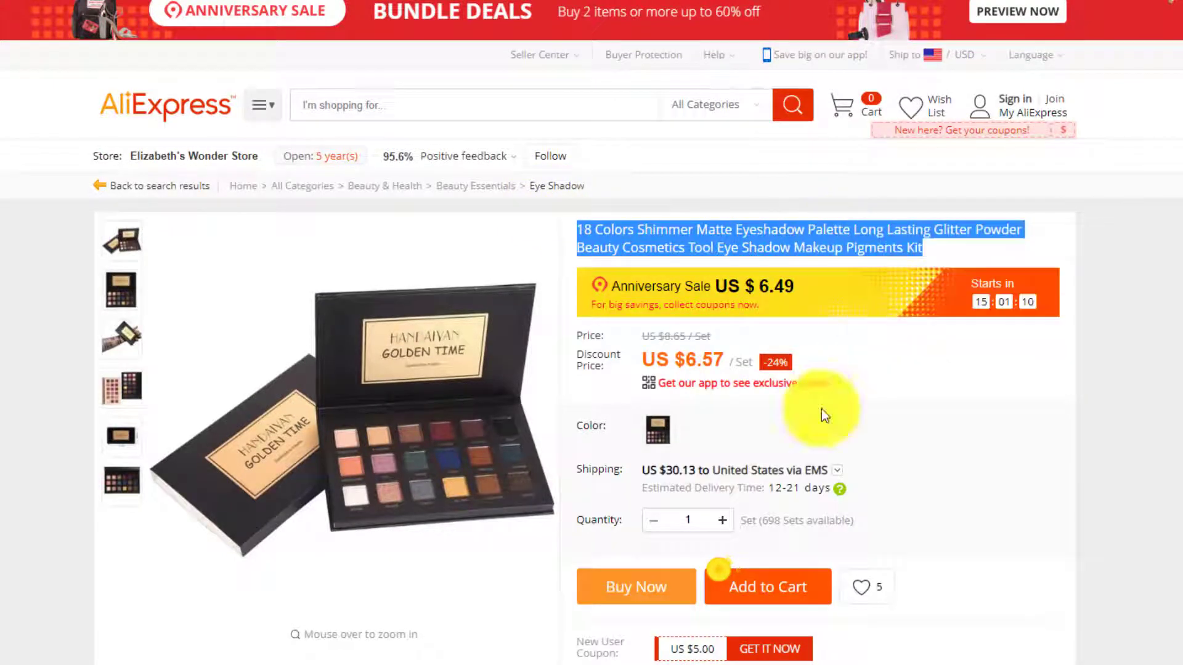
key("alt+Tab")
left_click_drag(647, 333, 499, 181)
left_click(636, 263)
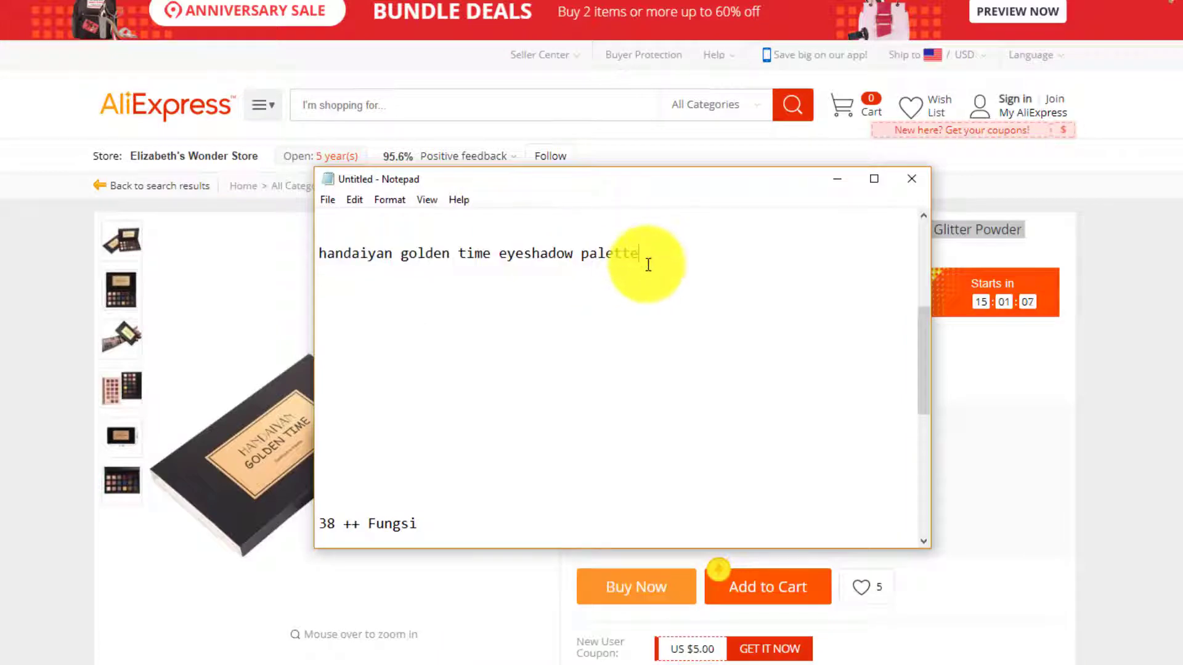
right_click(437, 312)
left_click(514, 384)
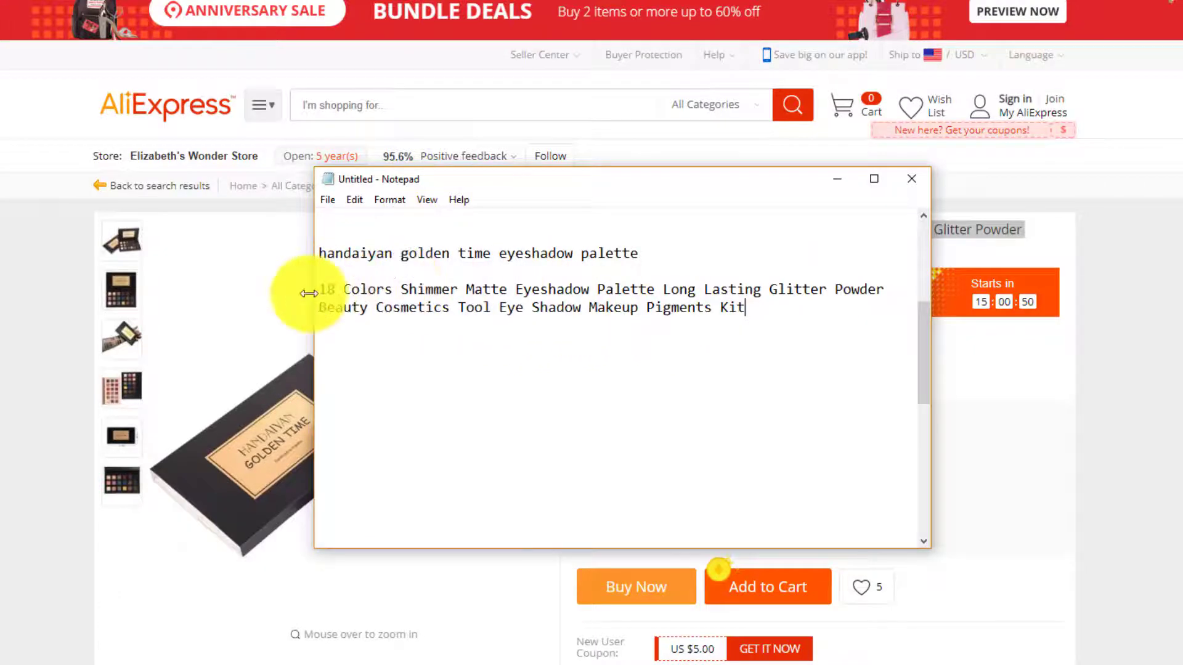
- Move "18 Colors" from the pasted title to after "handaiyan" in the product name and remove the extra space
left_click_drag(319, 292, 399, 293)
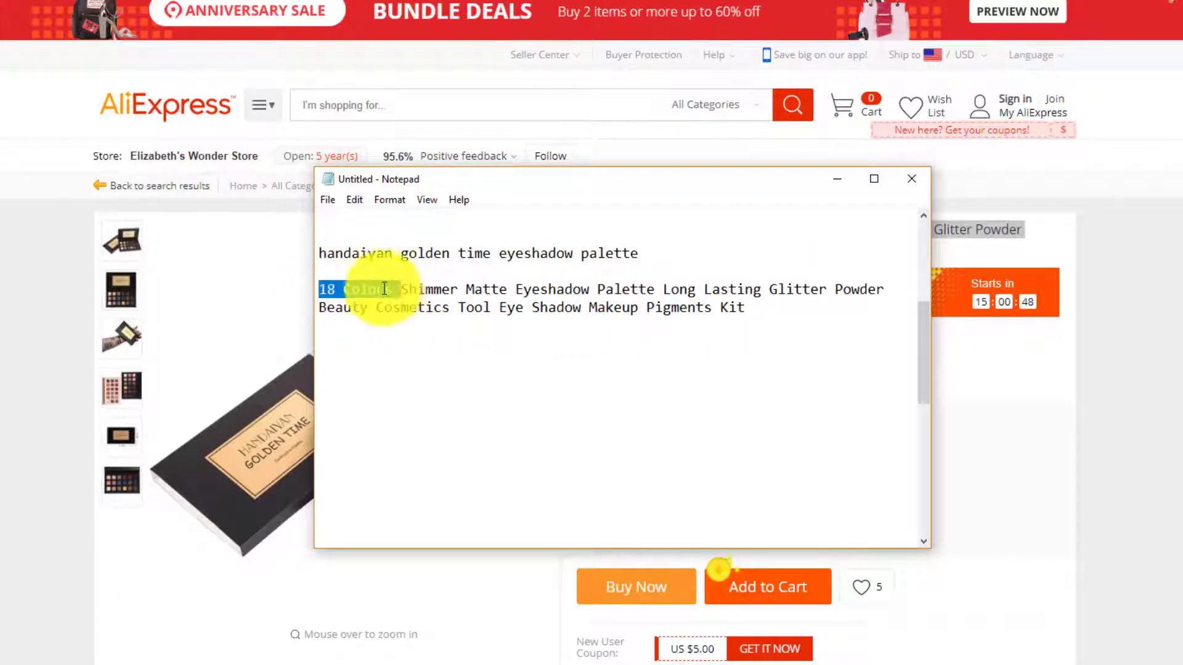
right_click(385, 289)
left_click(459, 323)
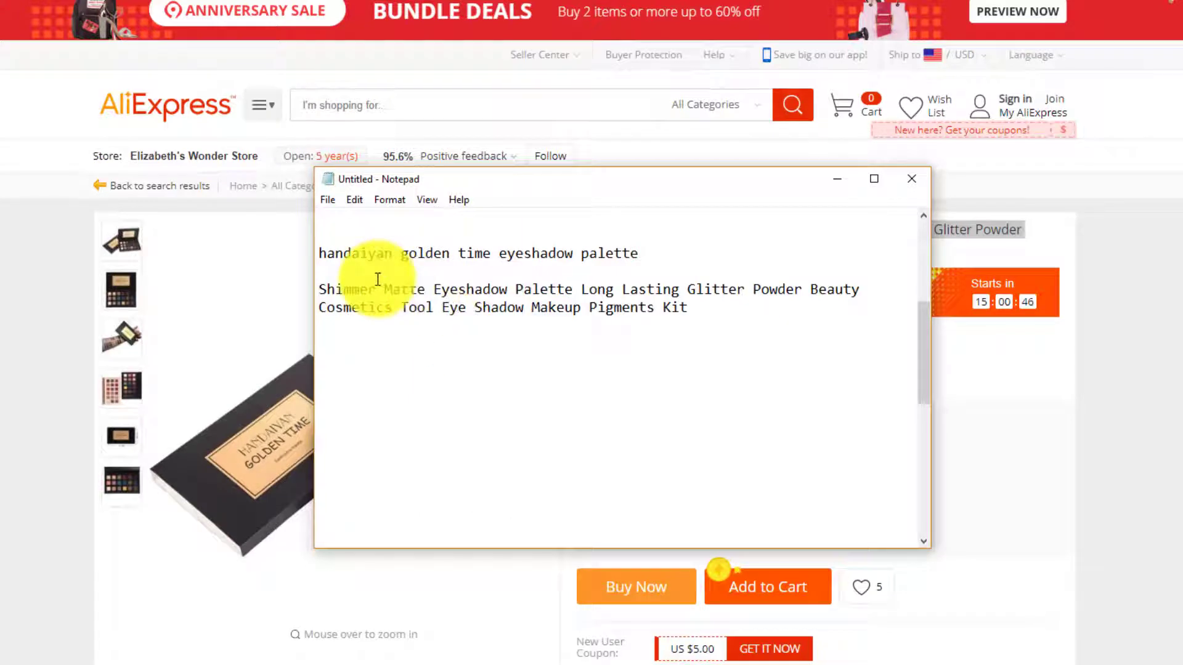
right_click(406, 256)
left_click(439, 321)
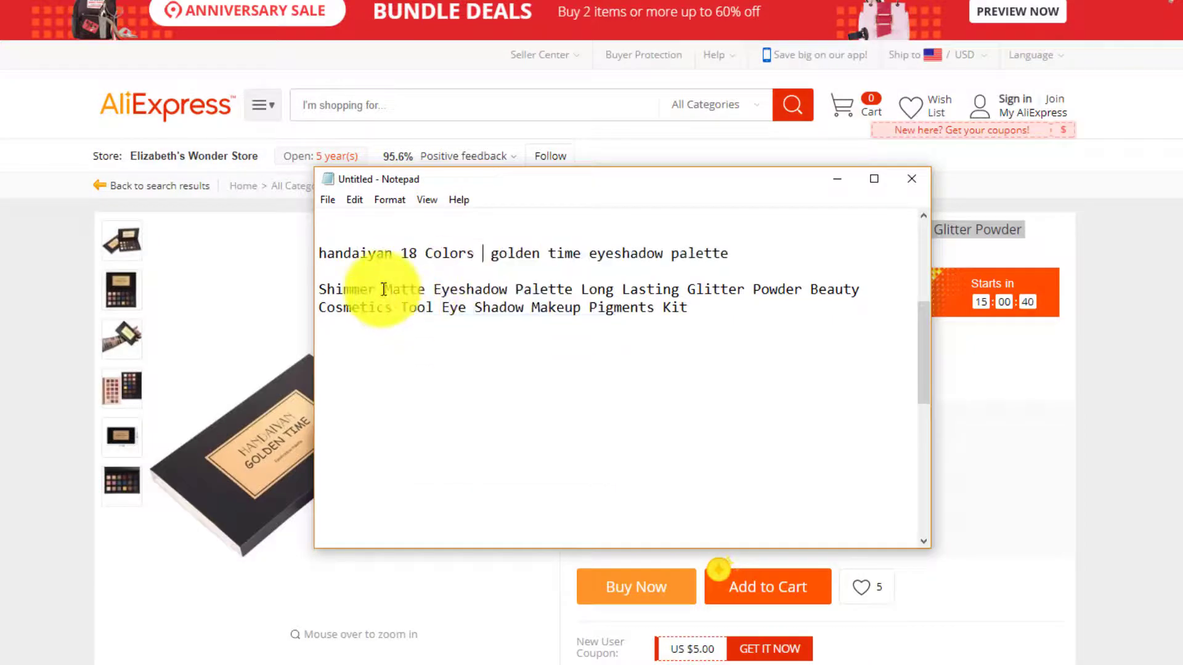
left_click_drag(518, 295, 558, 292)
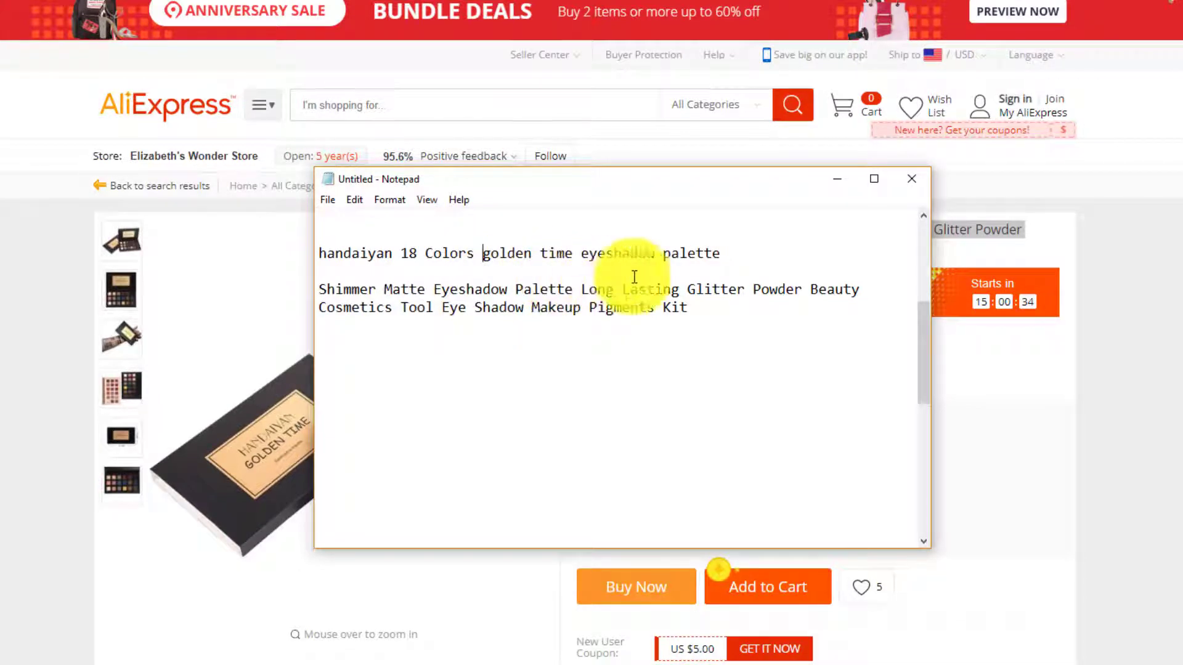
- Copy the whole line "handaiyan 18 Colors golden time eyeshadow palette" in Notepad
left_click_drag(741, 257, 316, 249)
left_click(316, 250)
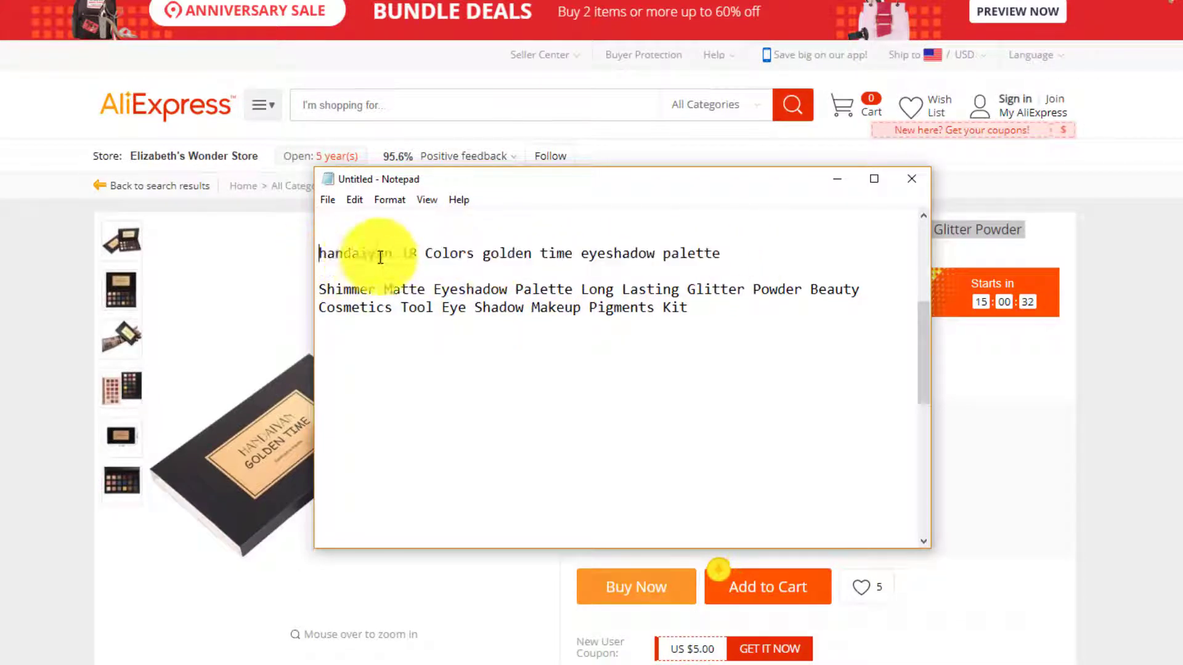
left_click_drag(737, 255, 329, 247)
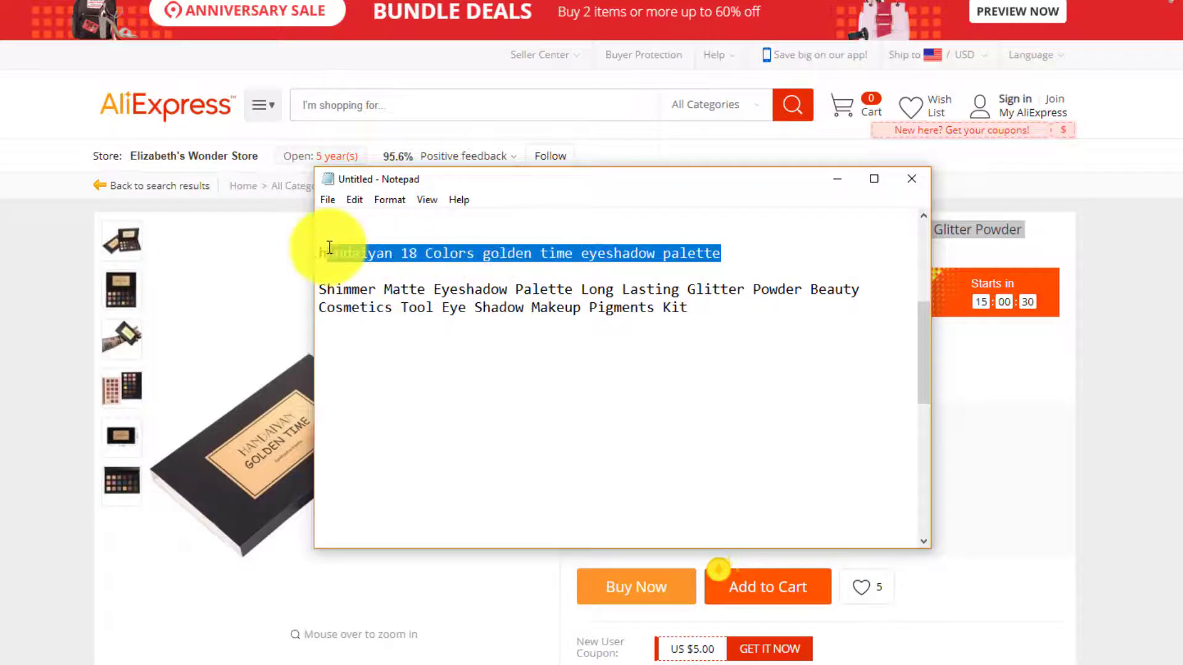
right_click(393, 255)
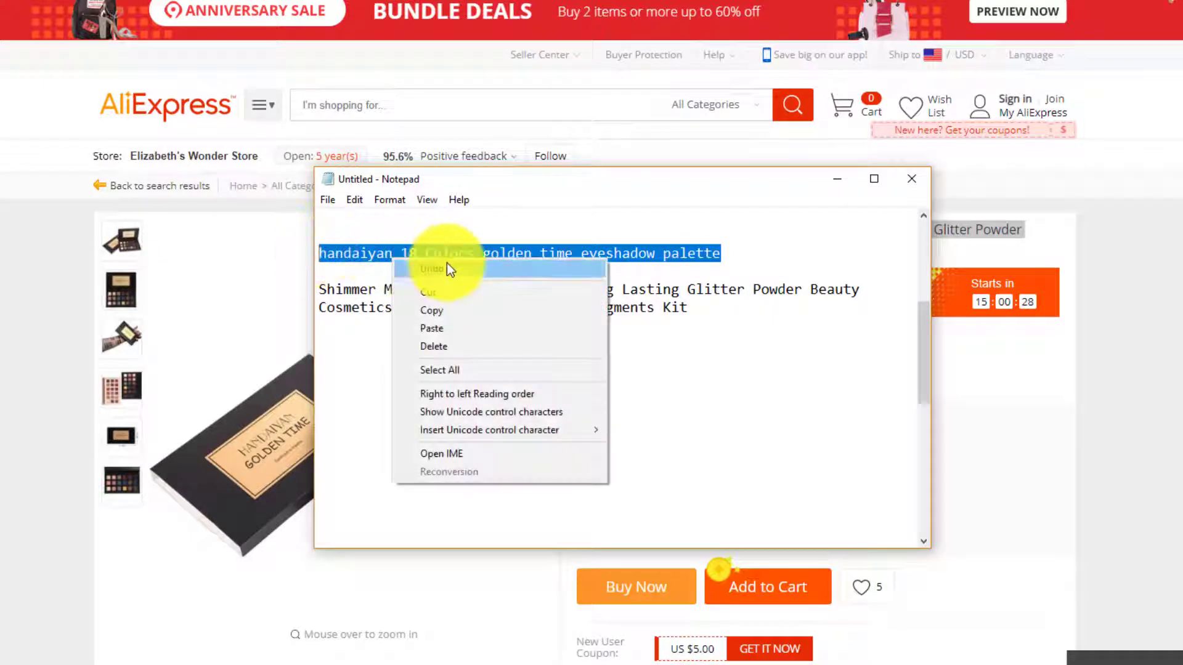
left_click(445, 307)
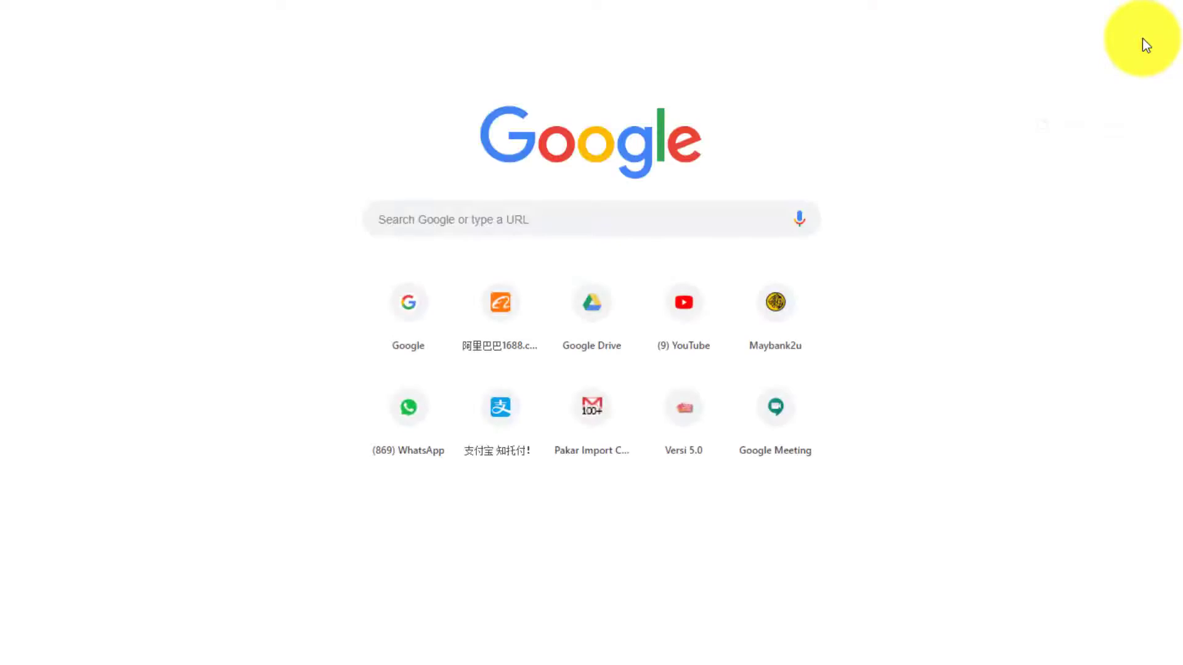
- Open the pakarimportchina.my Shopee shop in the browser and view its HANDAIYAN 18 Colors Exottc Customs Eye Shadow Palette
type("sho")
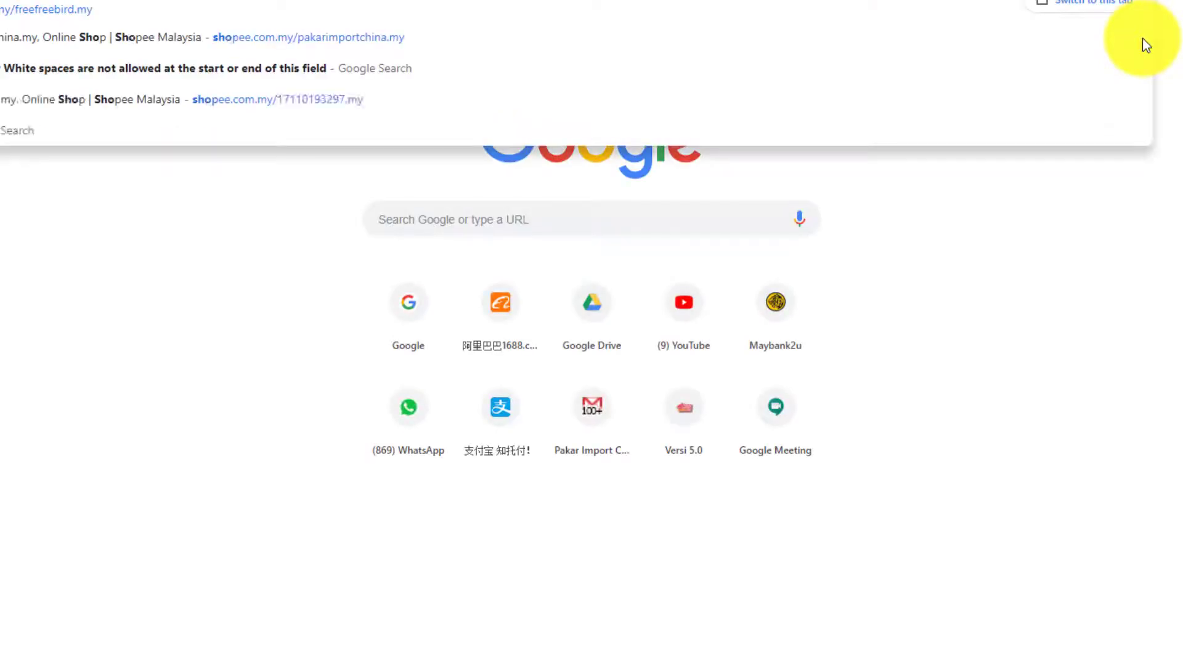
type("pe")
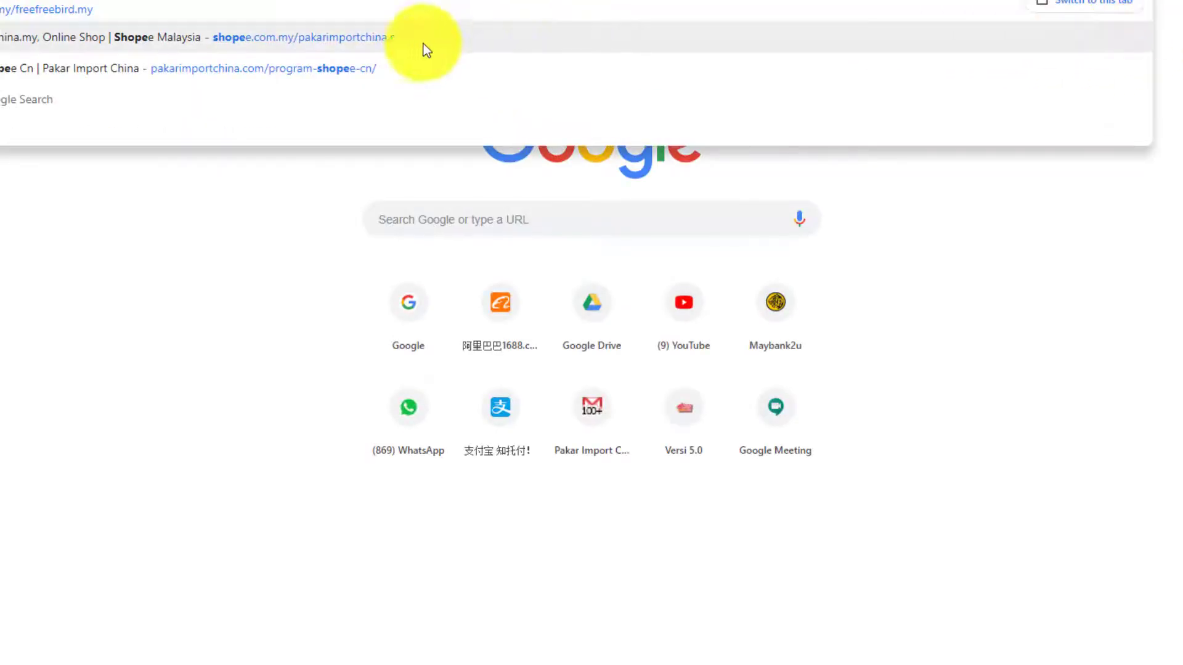
left_click(431, 34)
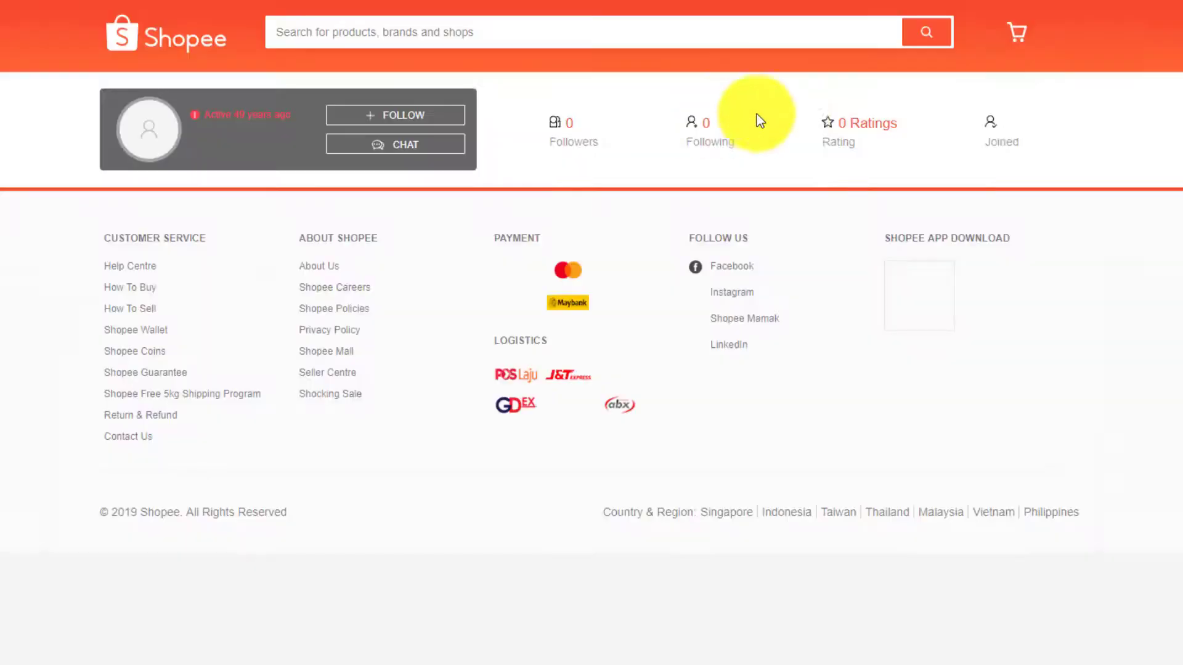
left_click(335, 231)
scroll(411, 230, "down", 10)
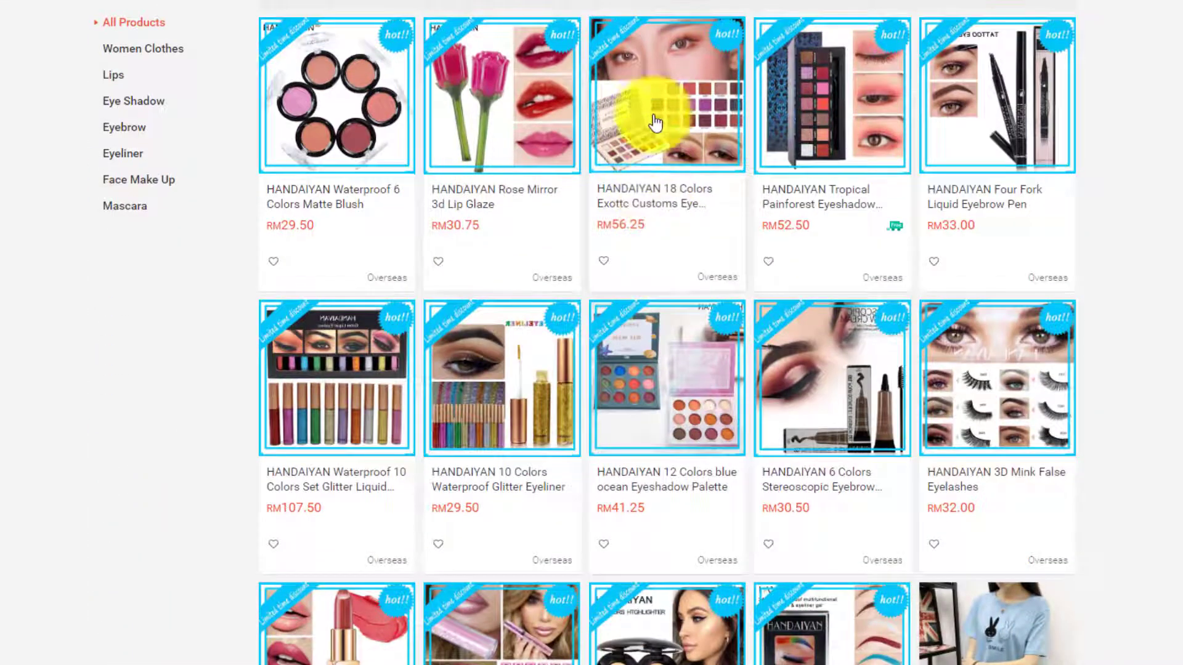
left_click(635, 119)
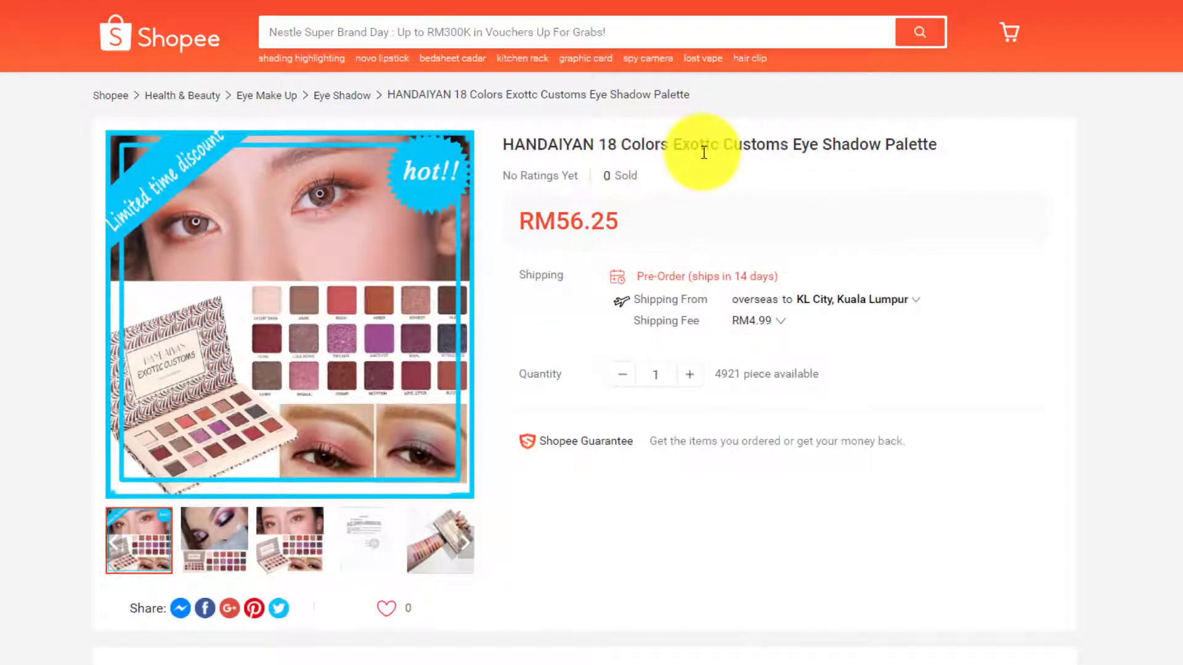
- Place Notepad below the Shopee product title for comparison and copy the "handaiyan 18 Colors golden time eyeshadow palette" line
left_click(536, 653)
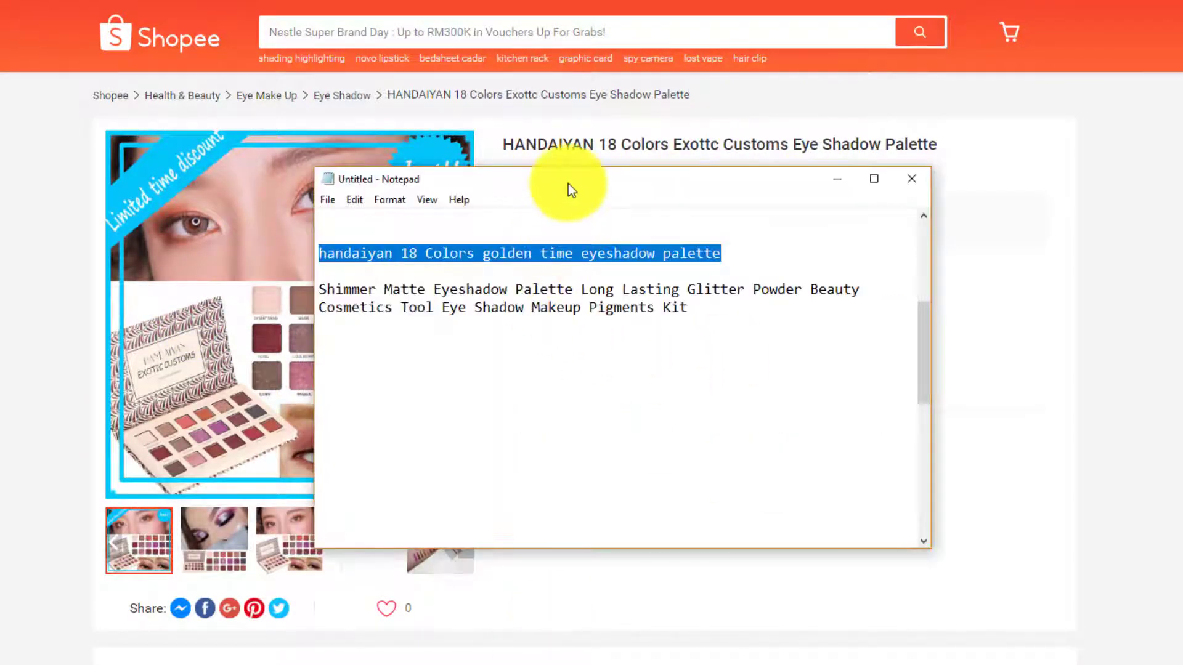
left_click_drag(567, 185, 709, 197)
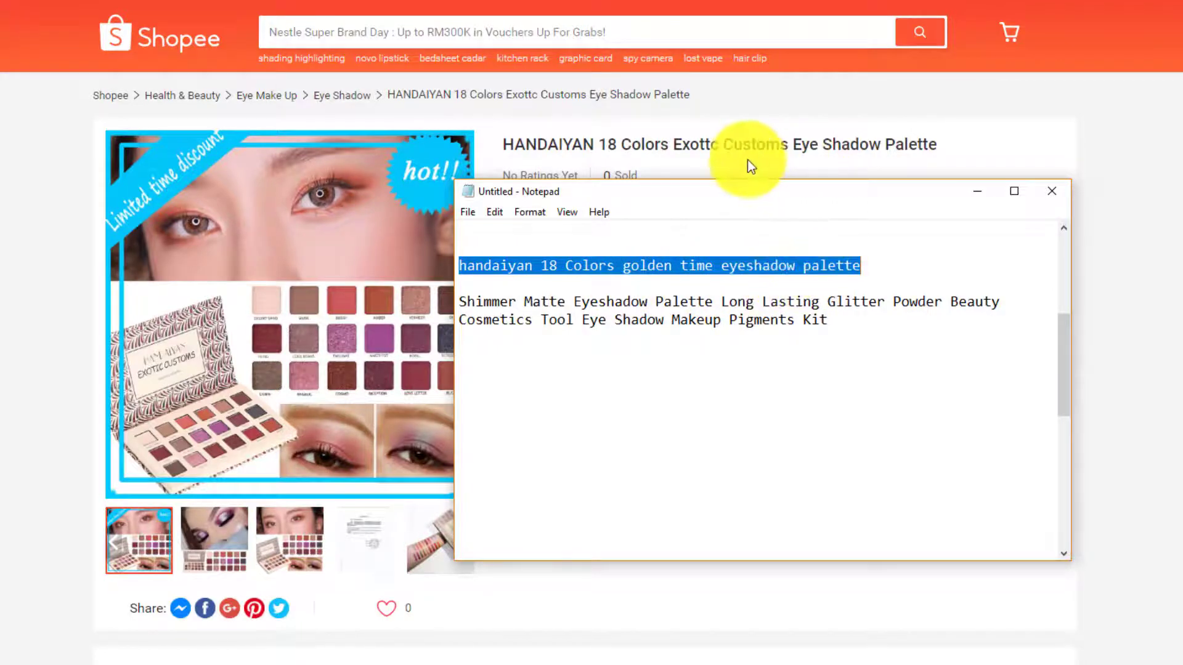
right_click(723, 262)
left_click(771, 315)
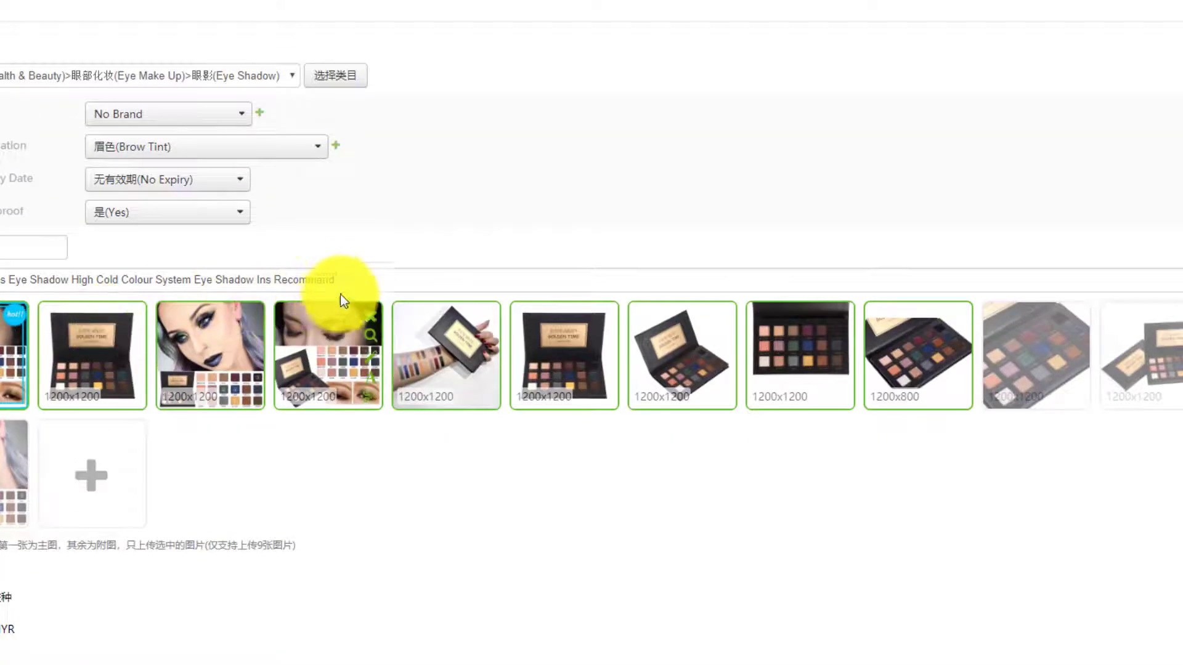
- Replace the name in the 旺销王 product editor with the copied "handaiyan 18 Colors golden time eyeshadow palette" and capitalize each word
triple_click(317, 285)
key("BackSpace")
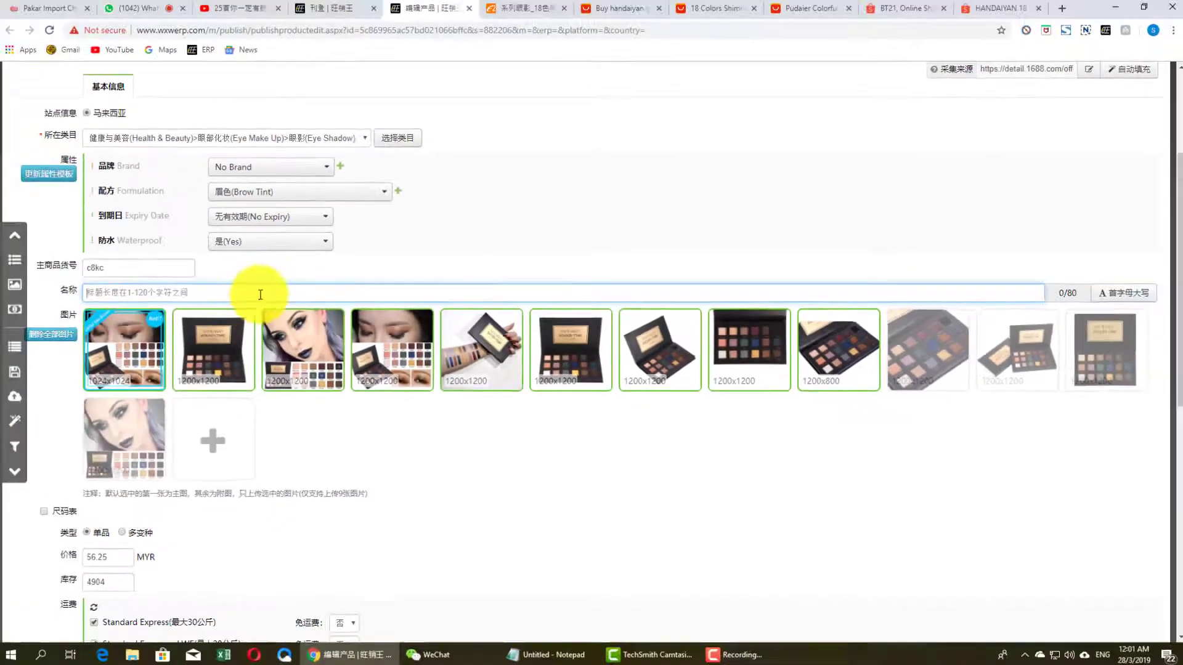
right_click(193, 283)
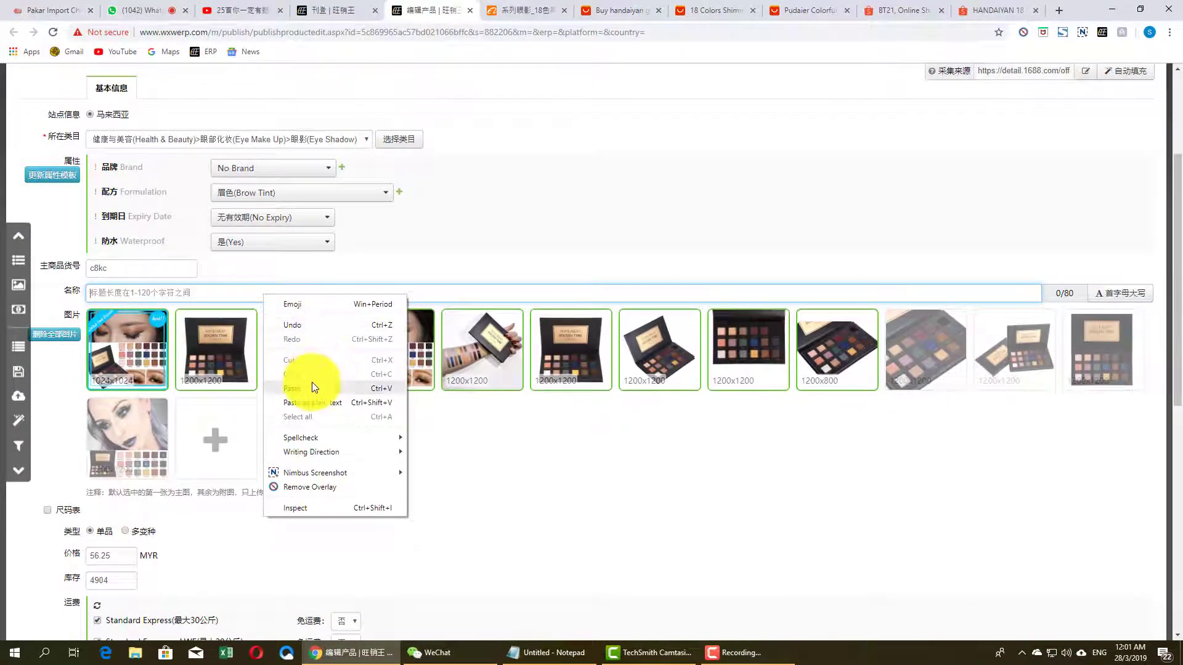
left_click(312, 388)
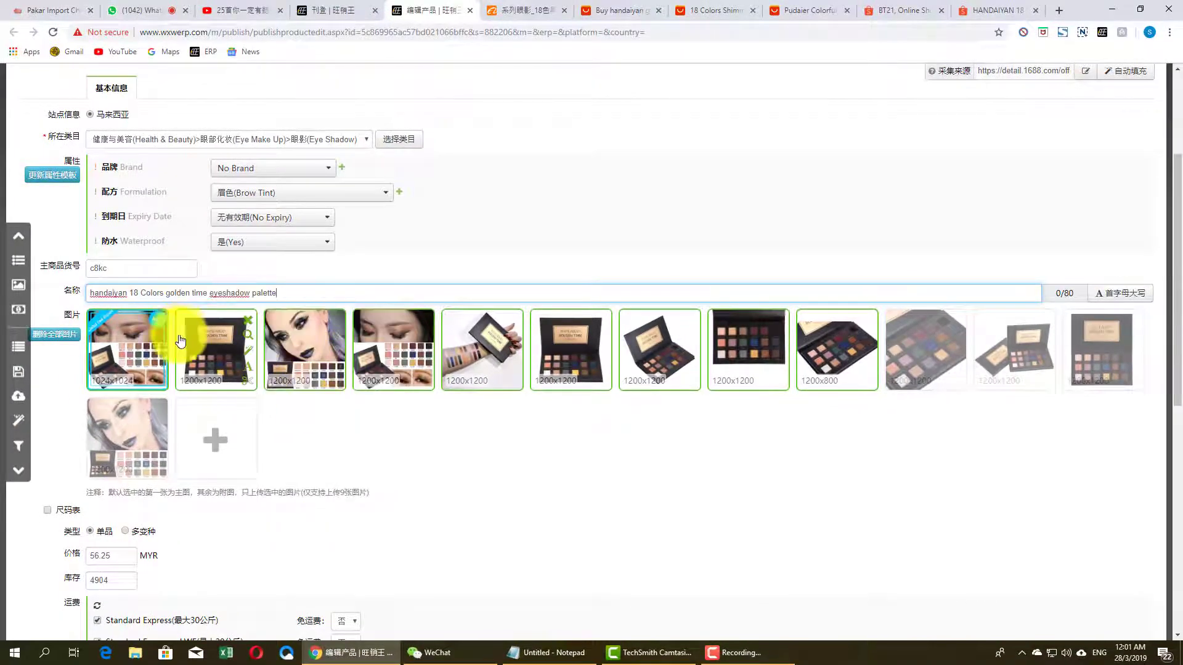
left_click(1106, 300)
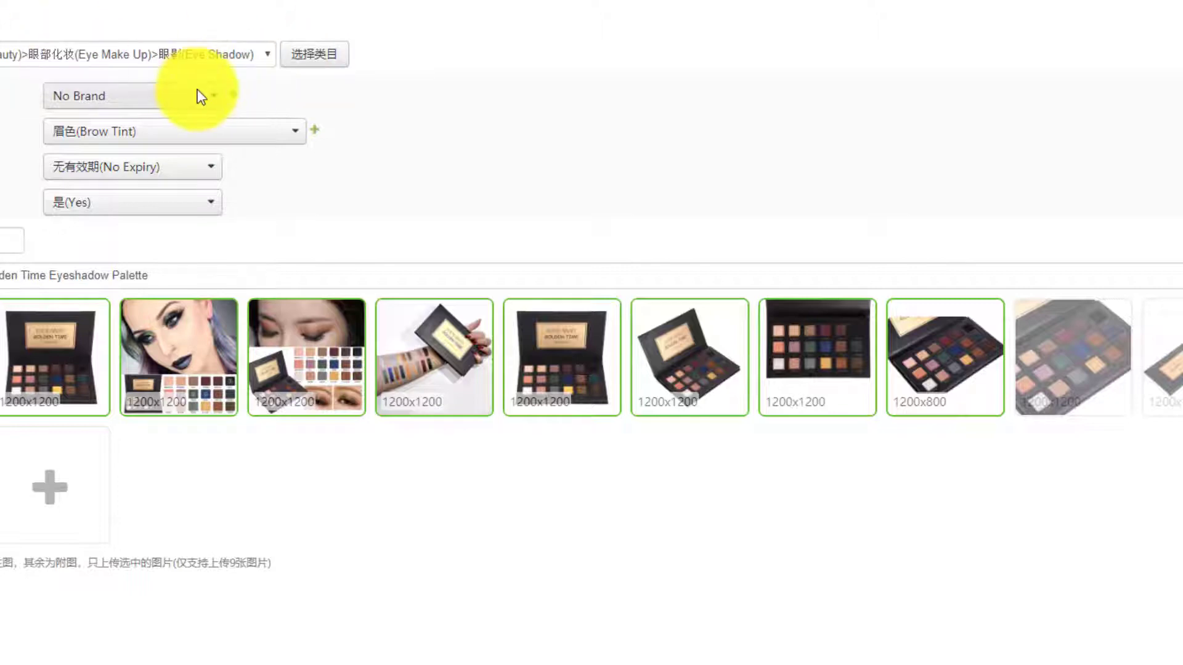
- Set the product's brand to HANDAIYAN and its expiry date attribute to 正常期满(Normal Expiry)
left_click(199, 96)
type("han")
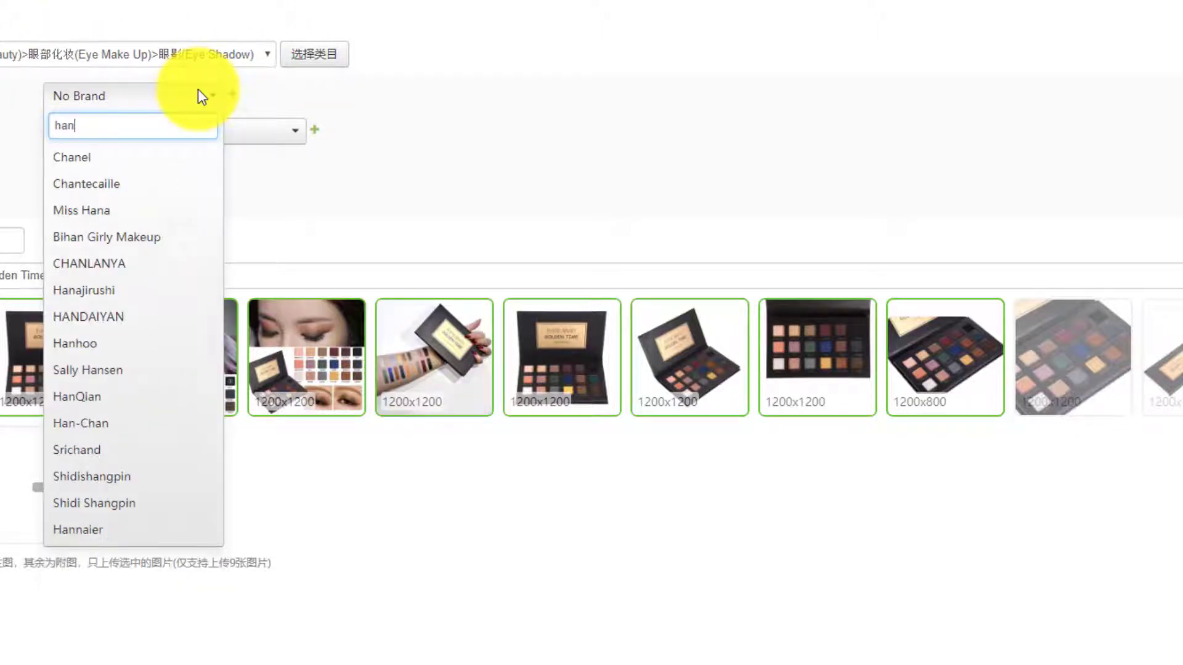
type("da")
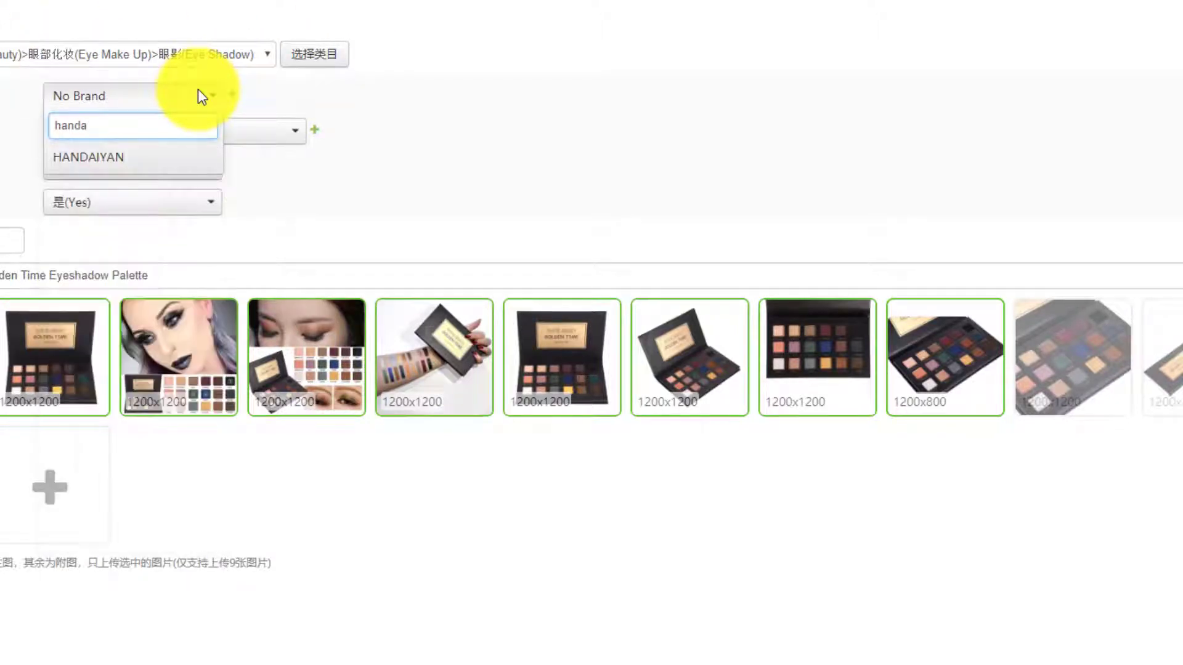
left_click(145, 156)
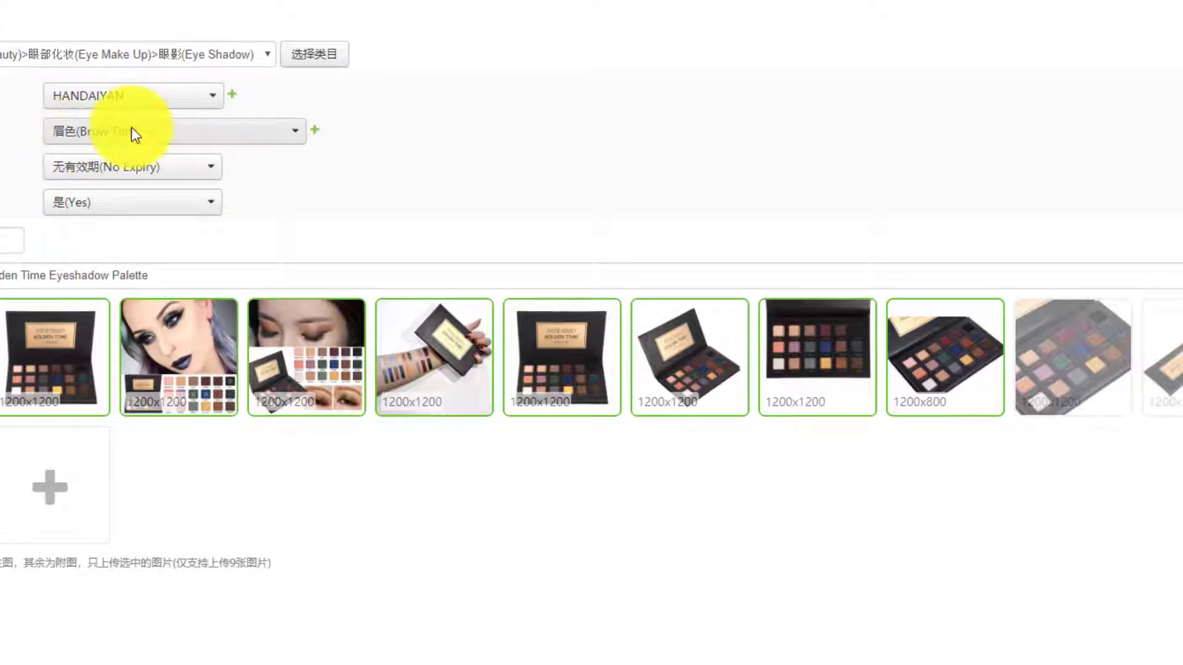
left_click(158, 168)
left_click(99, 281)
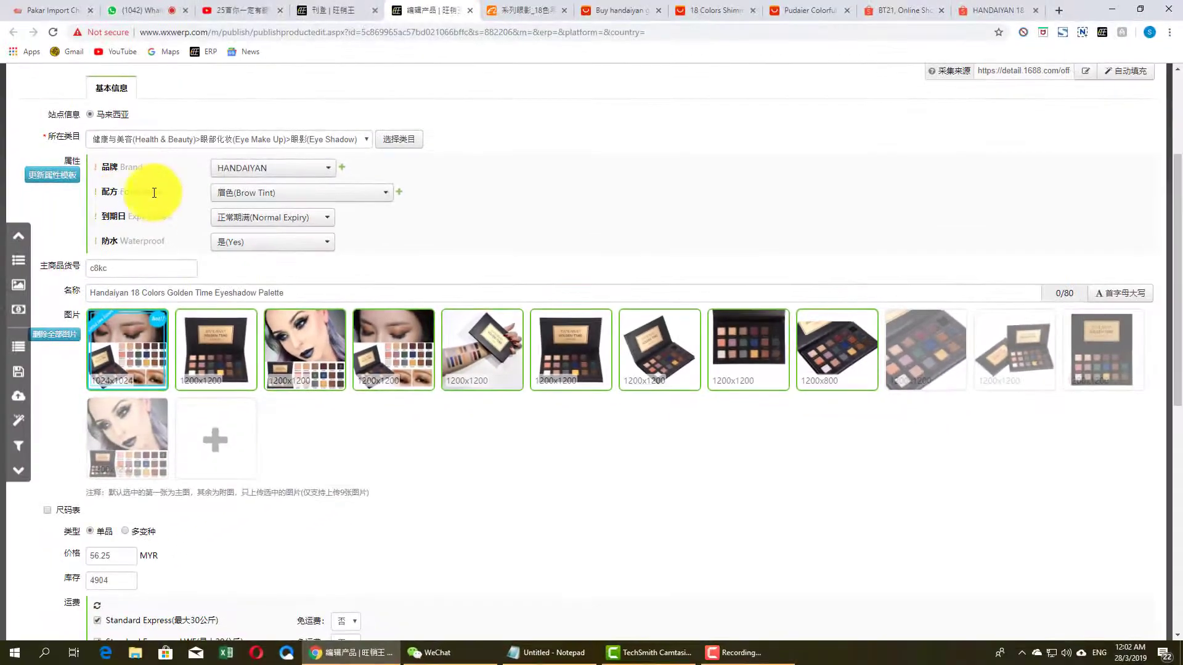
- Check the formulation, expiry and waterproof specifications of the HANDAIYAN Exottc Customs palette on its Shopee page
left_click(965, 3)
scroll(515, 322, "down", 6)
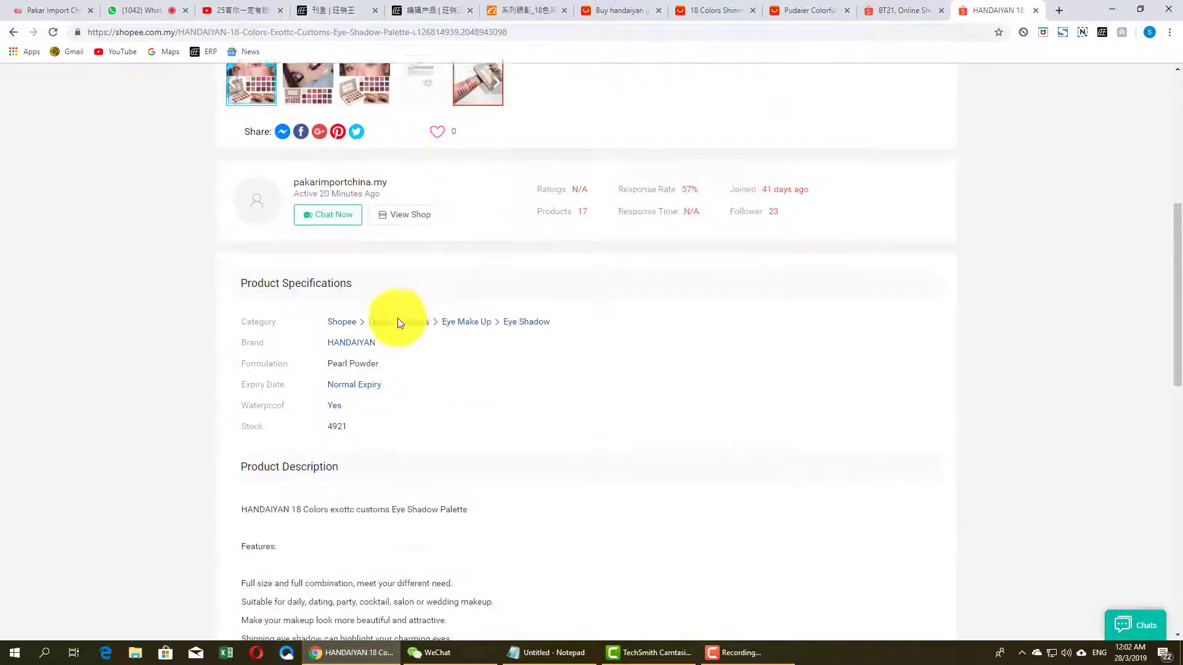
scroll(250, 330, "down", 2)
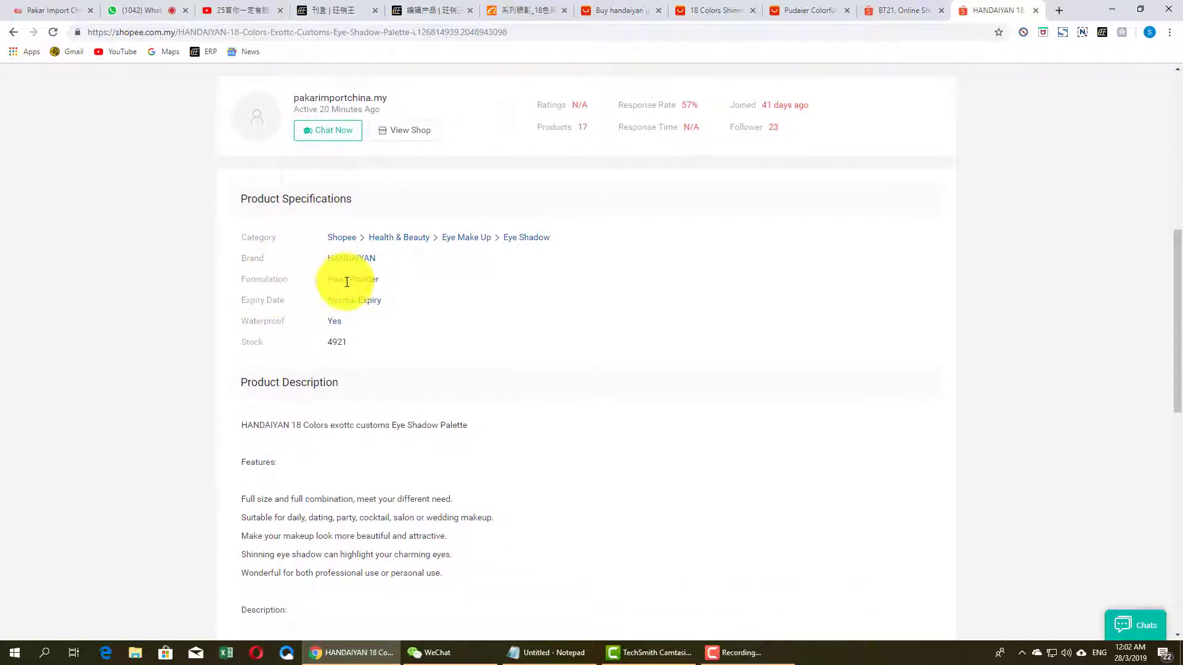
scroll(422, 211, "up", 5)
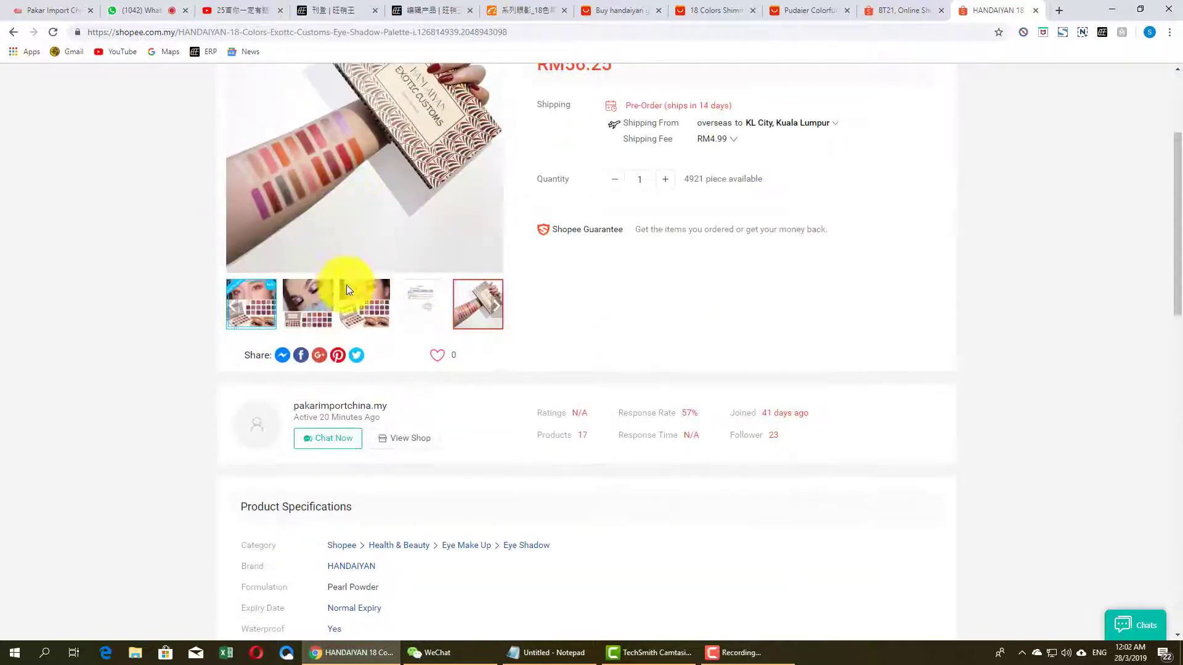
- Compare the Exottc Customs palette image on Shopee with the Golden Time palette images on the 1688 product page
left_click(347, 292)
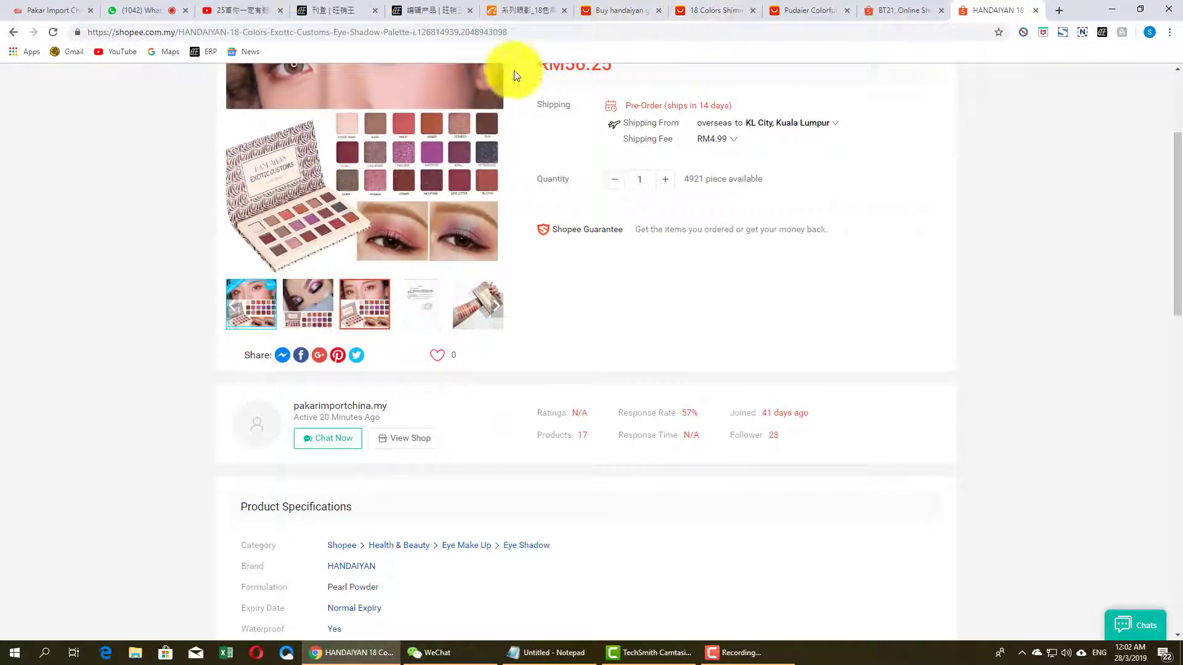
left_click(521, 10)
scroll(370, 203, "up", 10)
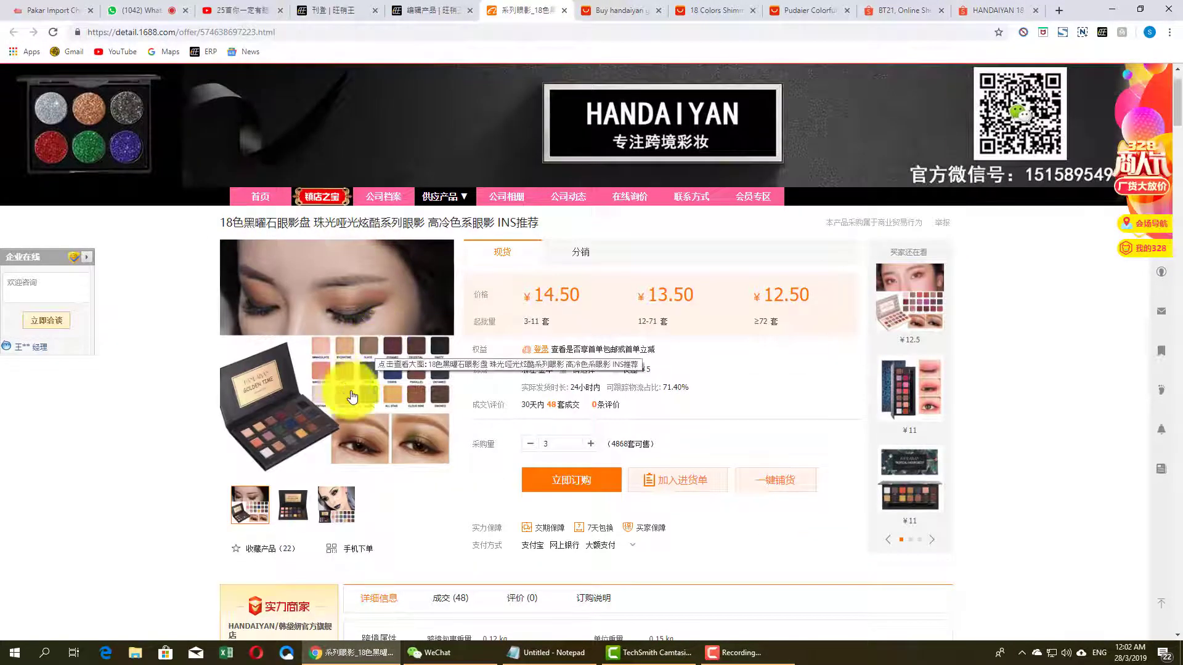
- Set the product's formulation attribute to 珍珠粉(Pearl Powder) in the 旺销王 product editor
left_click(419, 11)
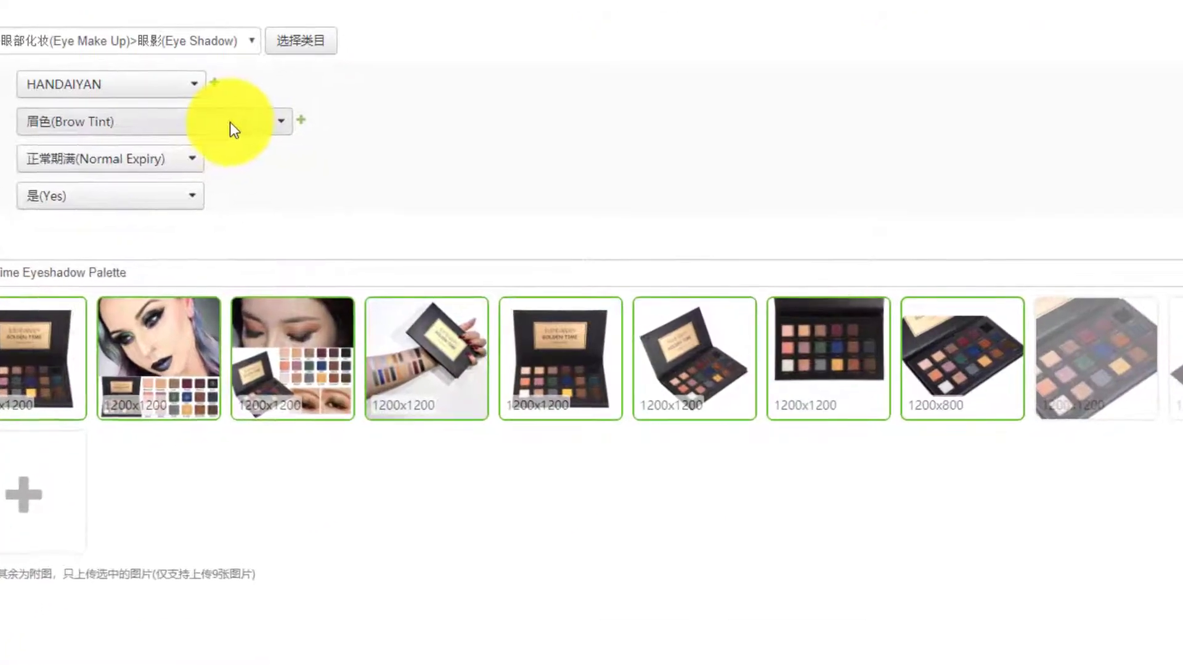
left_click(352, 192)
type("pe")
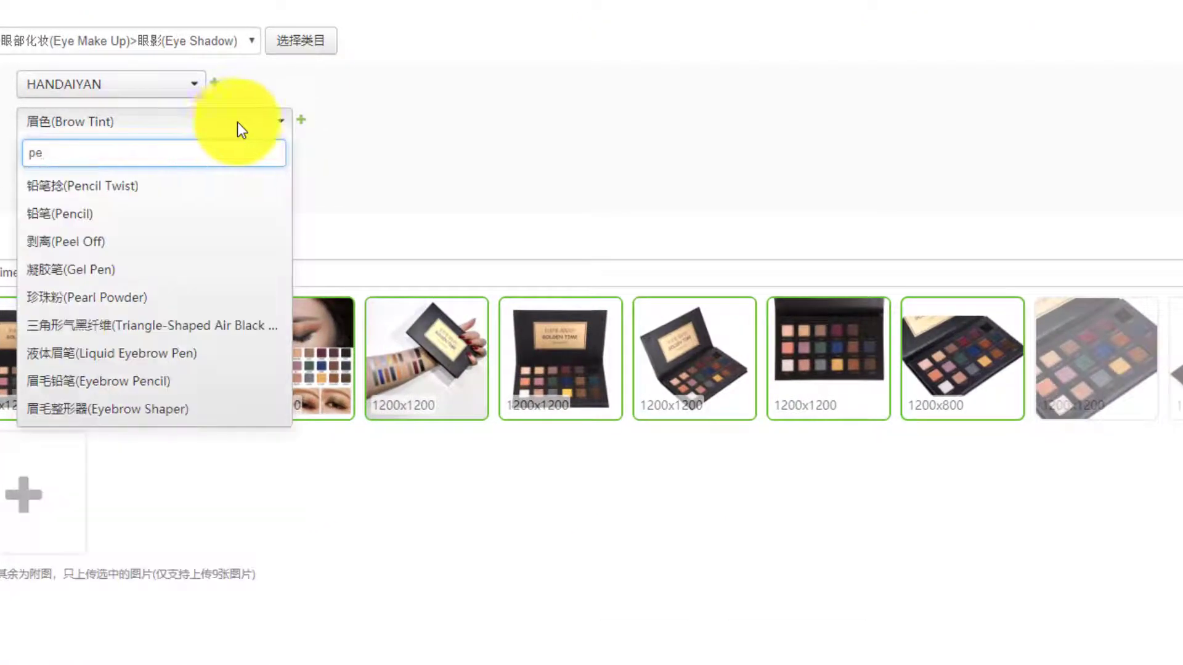
type("ar")
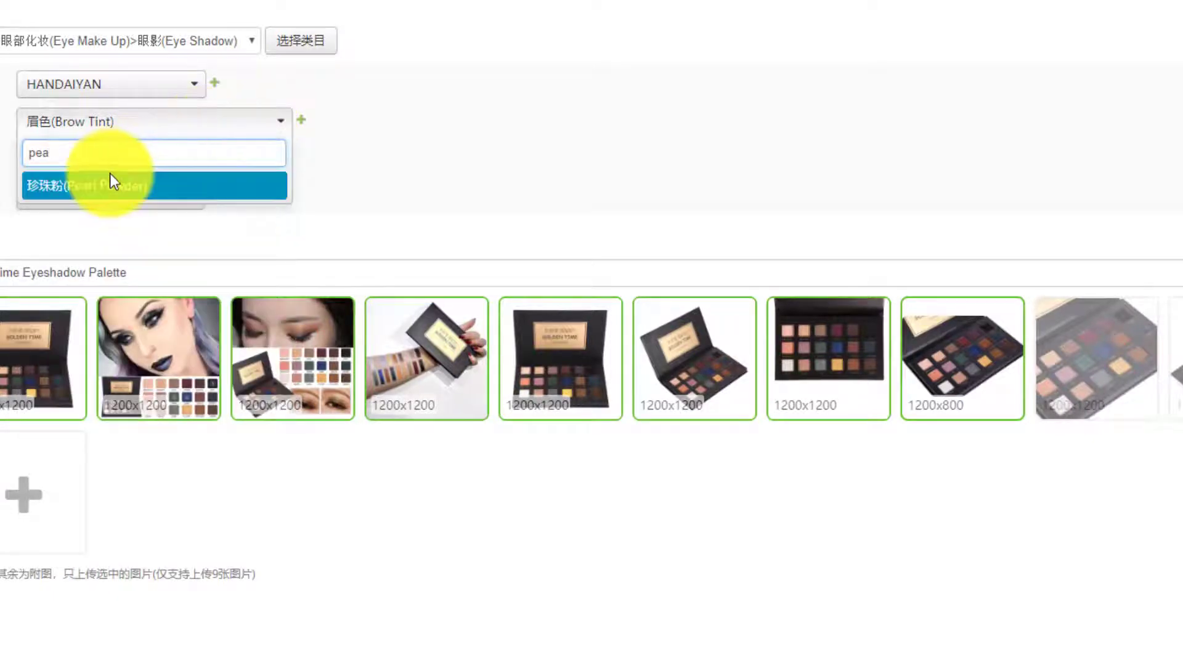
left_click(109, 173)
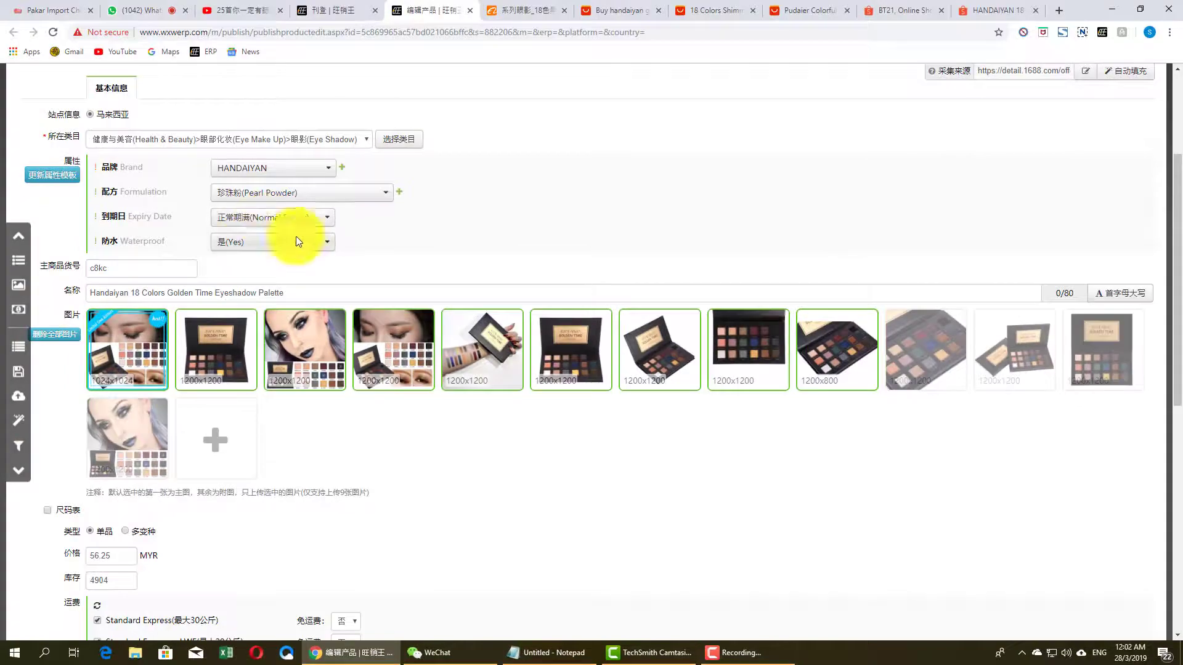
- Disable the Standard Express - LWE and Registered Air Mail - China Post shipping options, keeping only Standard Express
scroll(296, 242, "down", 6)
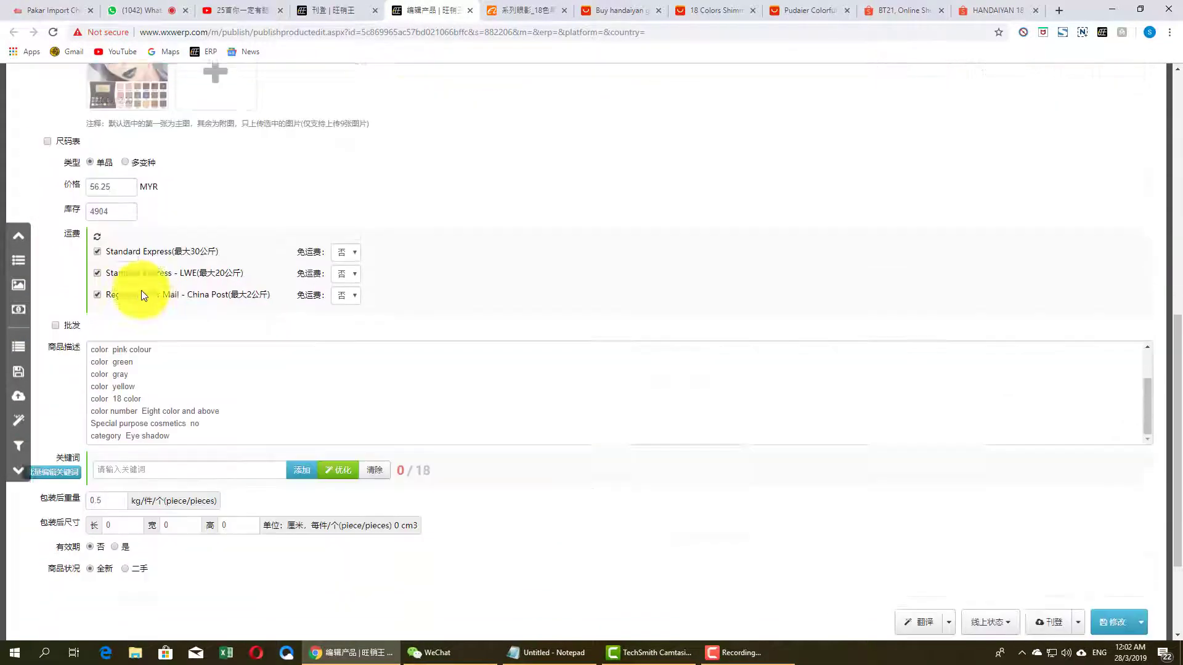
scroll(111, 190, "up", 6)
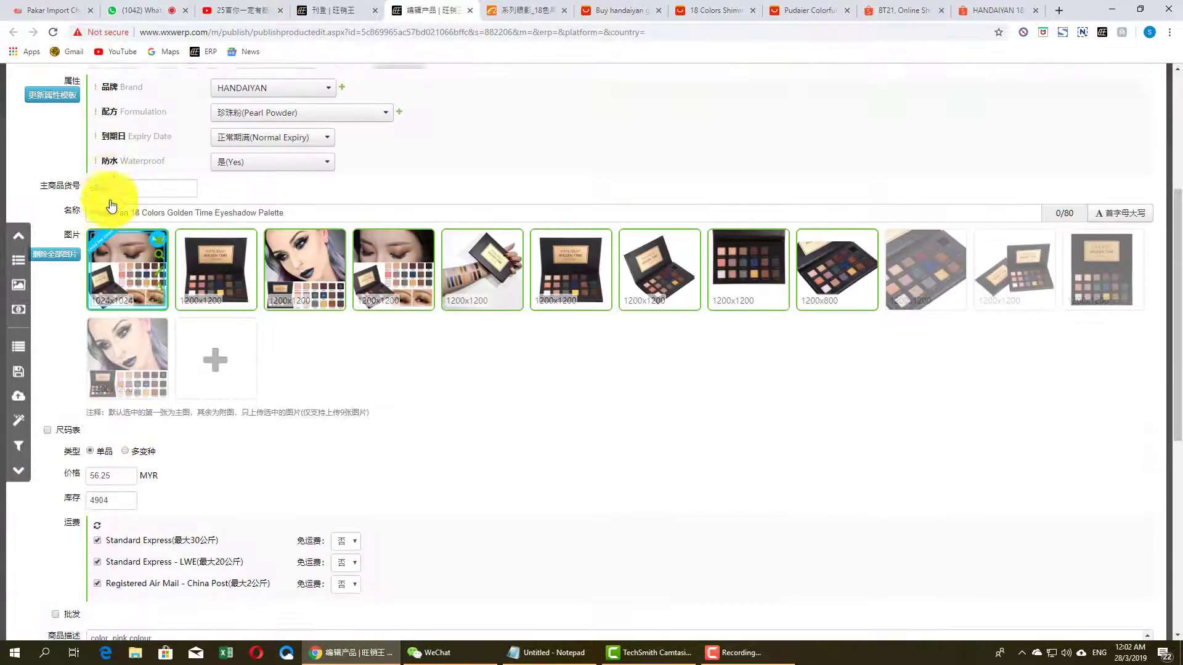
scroll(345, 225, "down", 5)
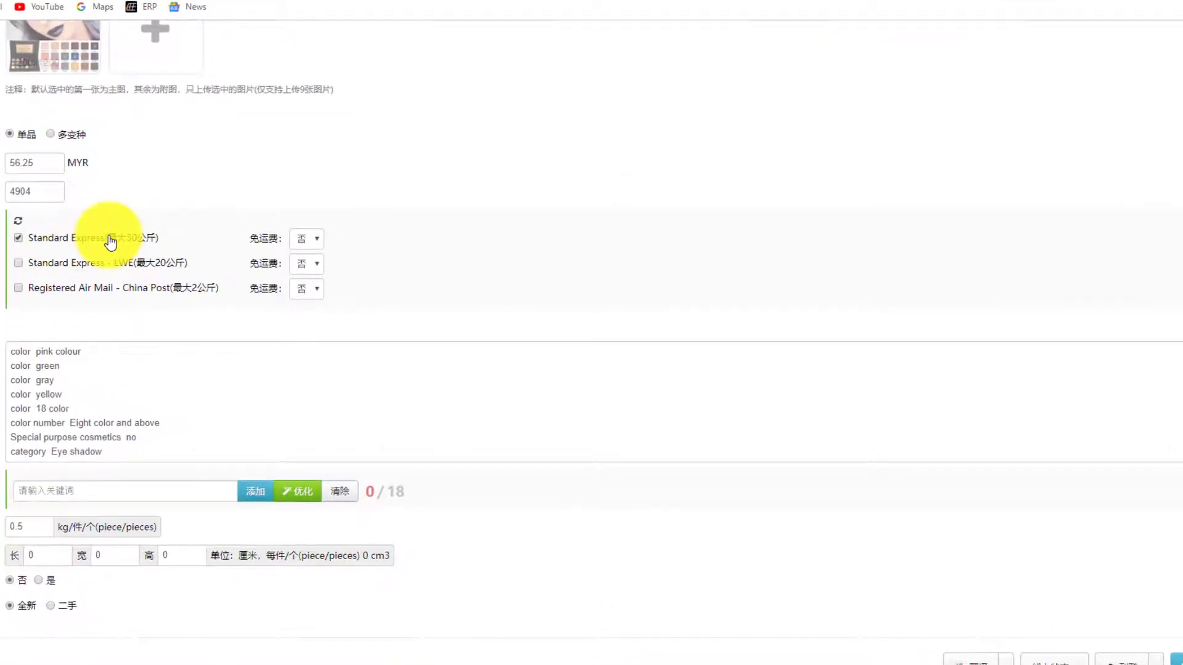
- Select the listing's existing description for replacement and copy the full text from title to Notes on the AliExpress palette page
scroll(111, 241, "down", 2)
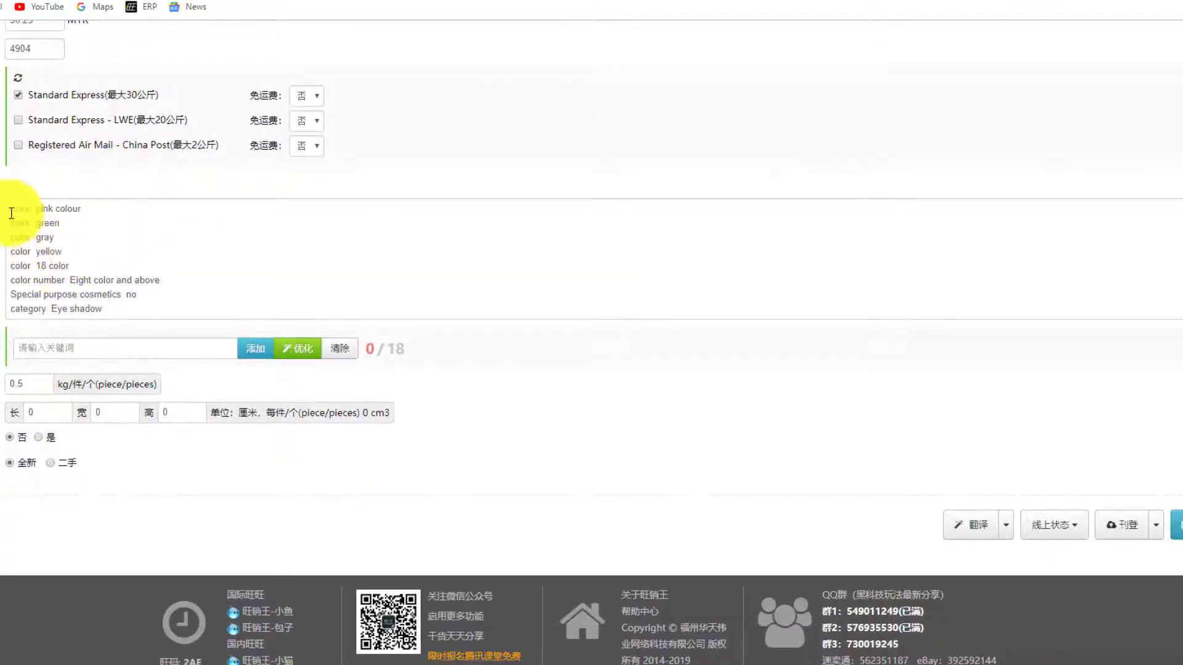
left_click_drag(12, 213, 7, 166)
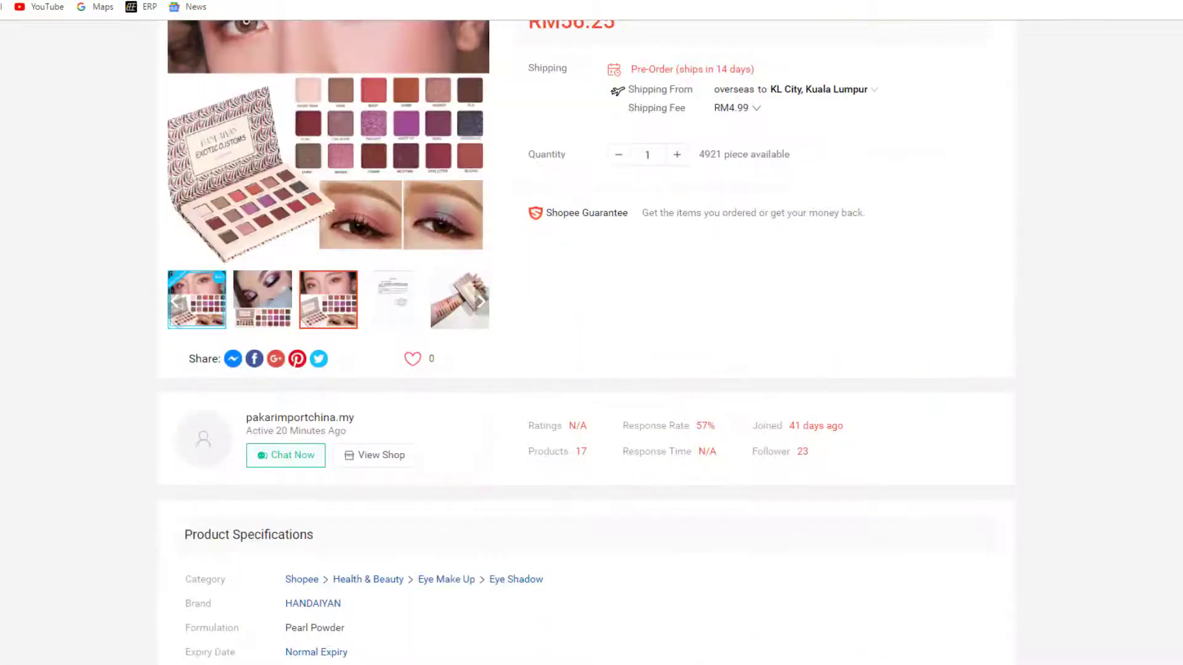
scroll(383, 174, "down", 1)
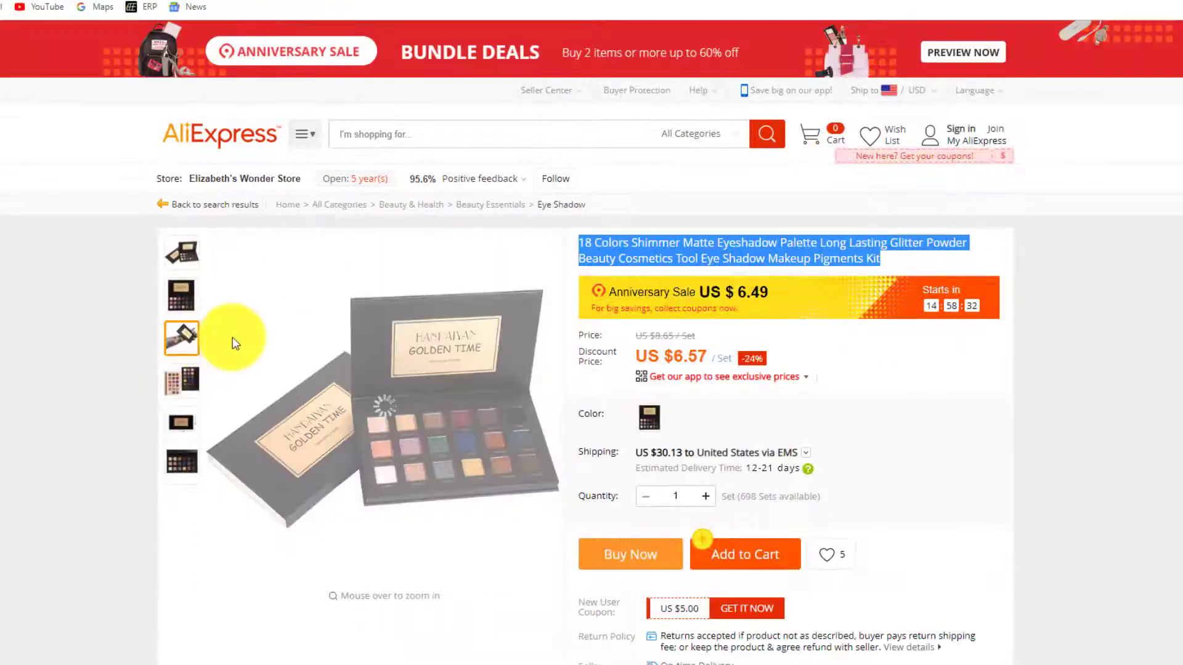
scroll(497, 256, "down", 8)
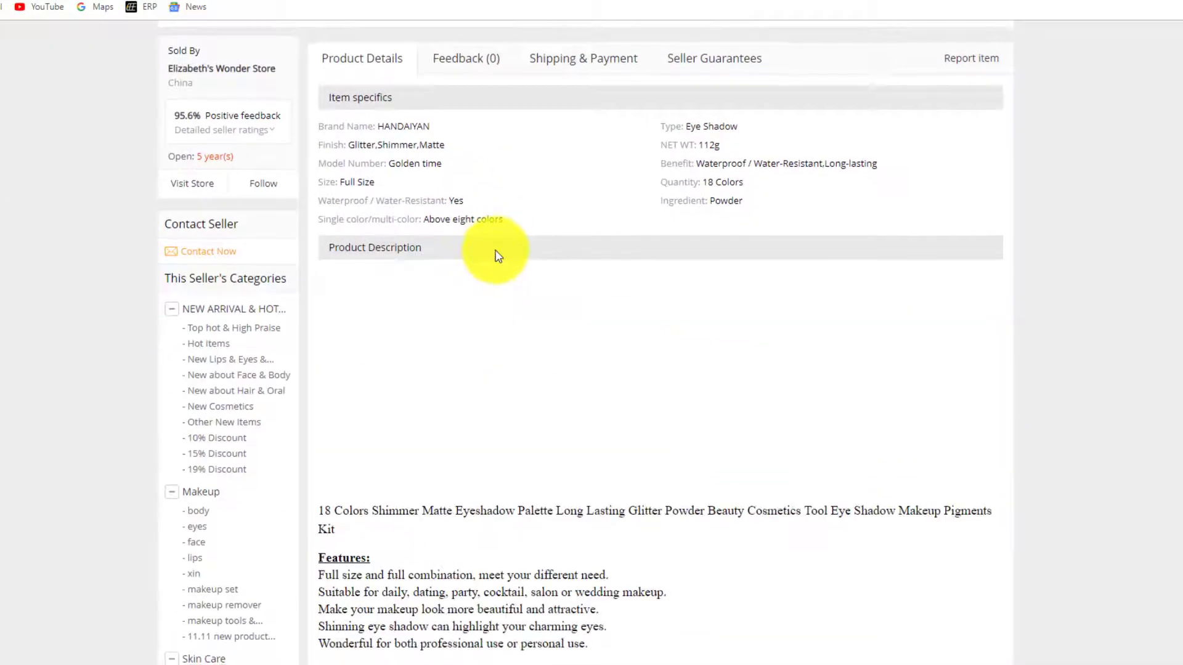
scroll(494, 256, "down", 7)
scroll(434, 257, "up", 2)
scroll(369, 250, "up", 1)
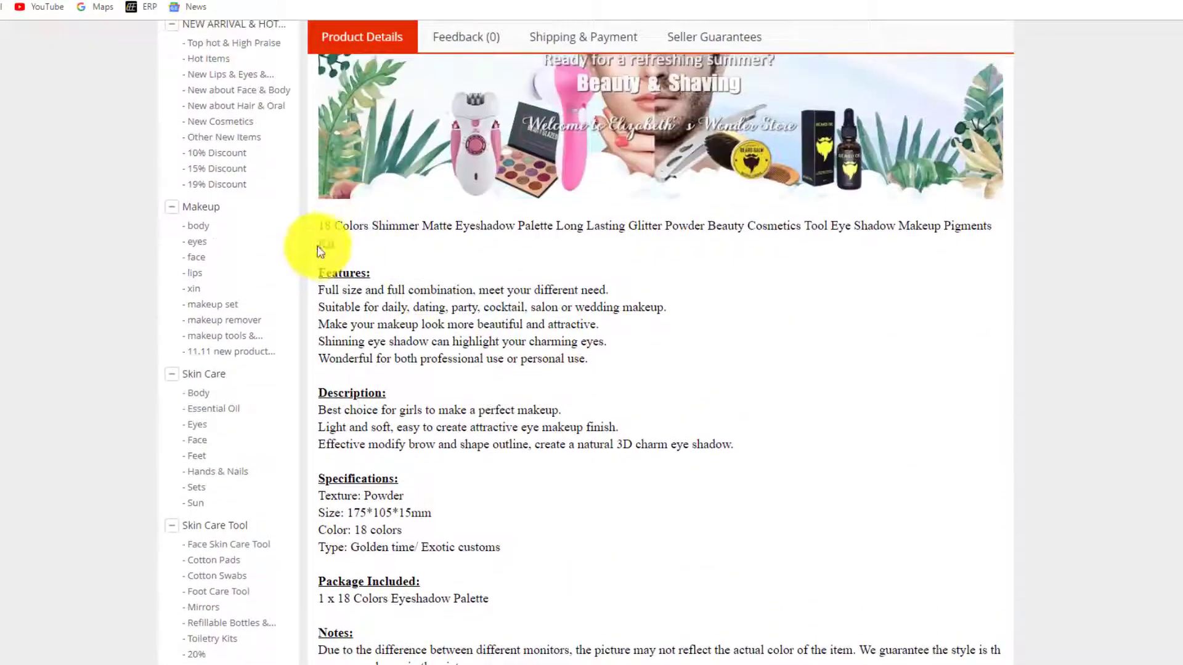
scroll(320, 243, "down", 2)
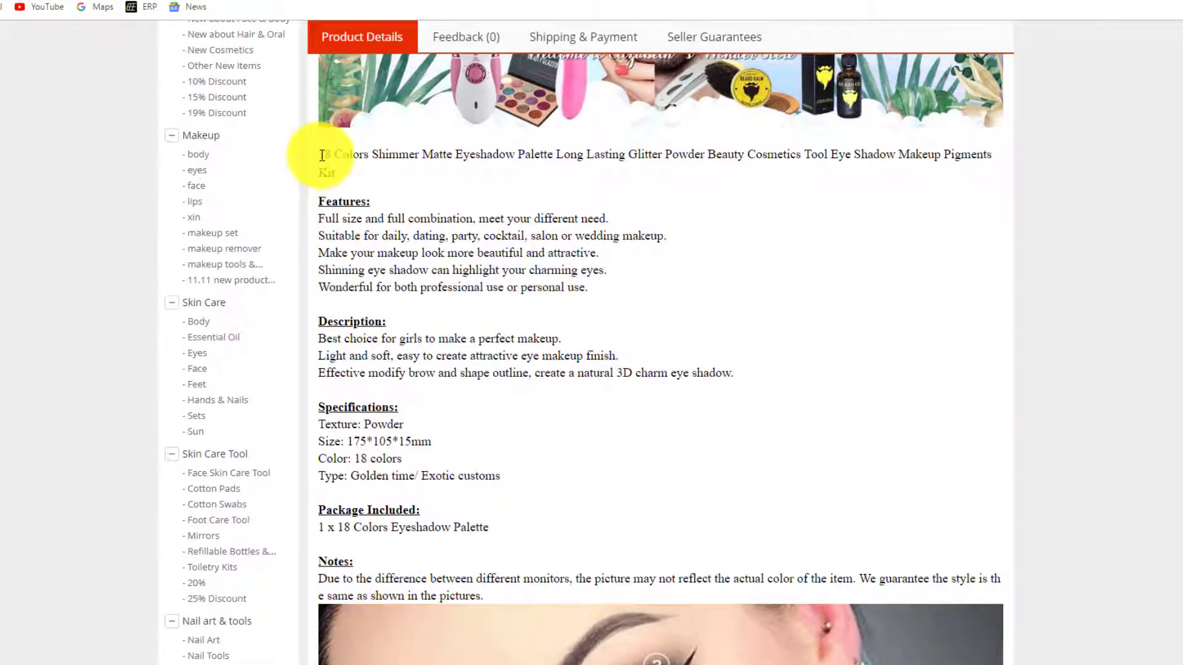
left_click_drag(321, 155, 532, 595)
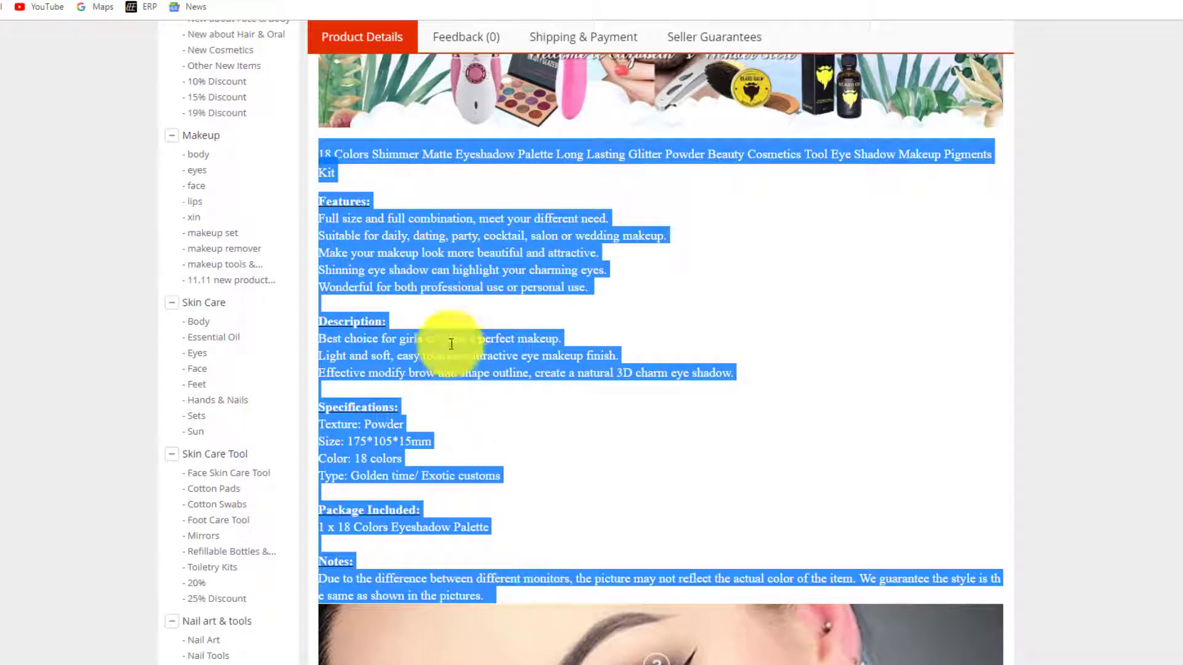
right_click(443, 305)
left_click(500, 305)
- Return to the 旺销王 product editor and replace the selected description with the copied AliExpress text
left_click(622, 2)
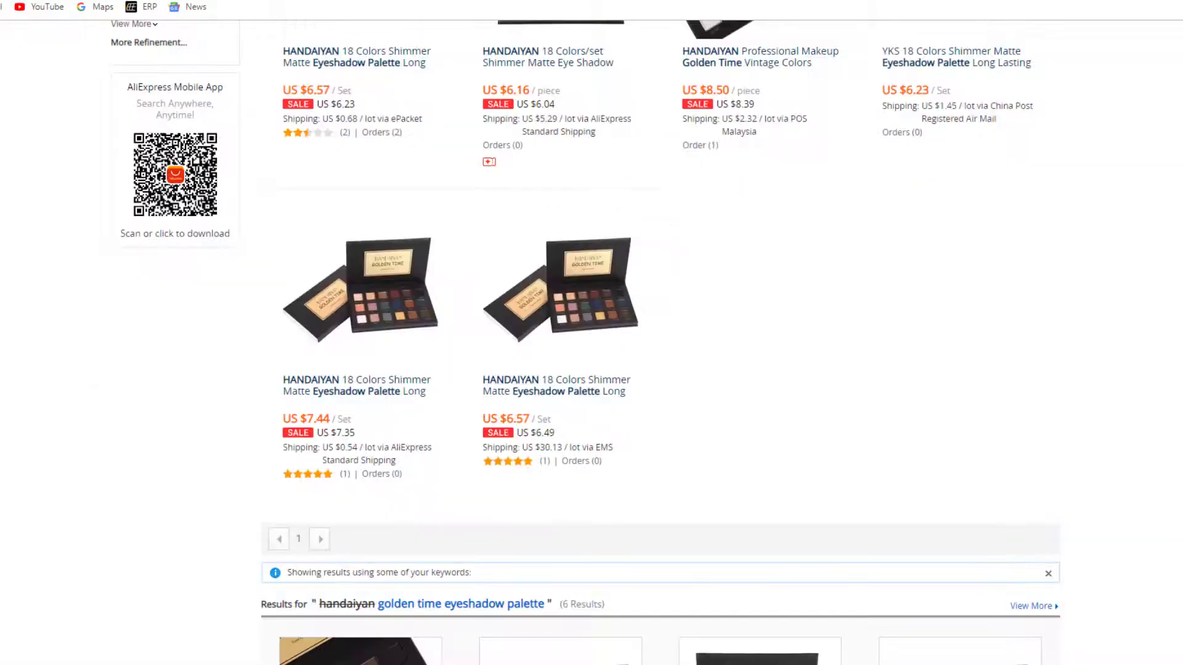
key("ctrl+w")
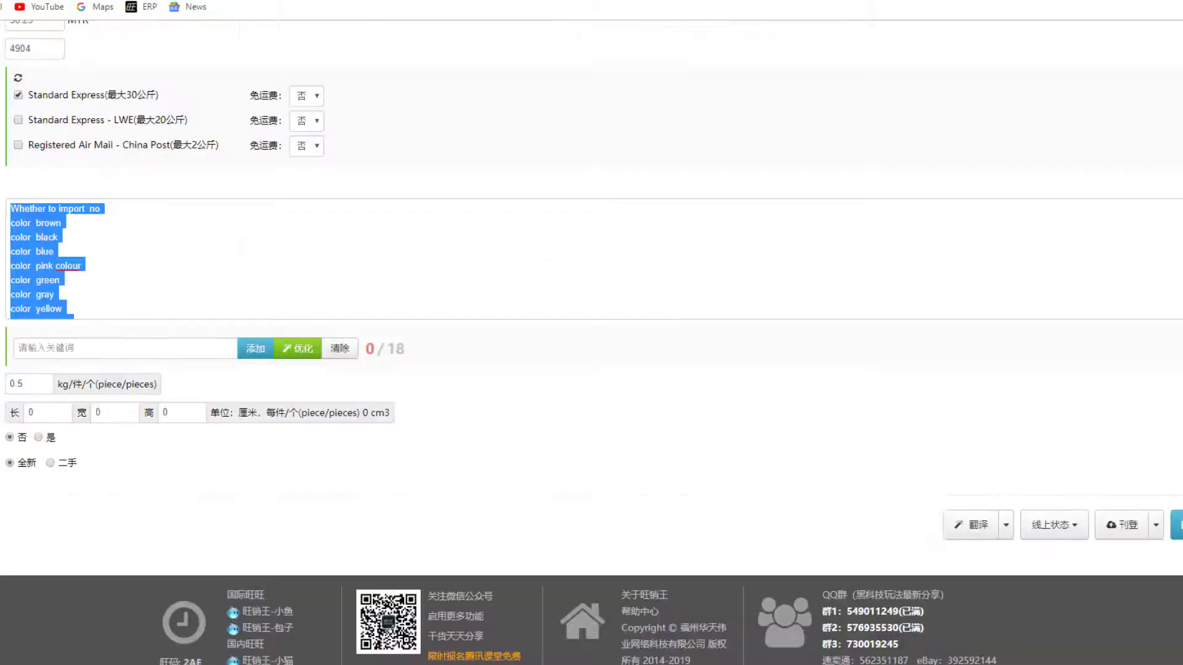
key("BackSpace")
right_click(166, 232)
left_click(212, 334)
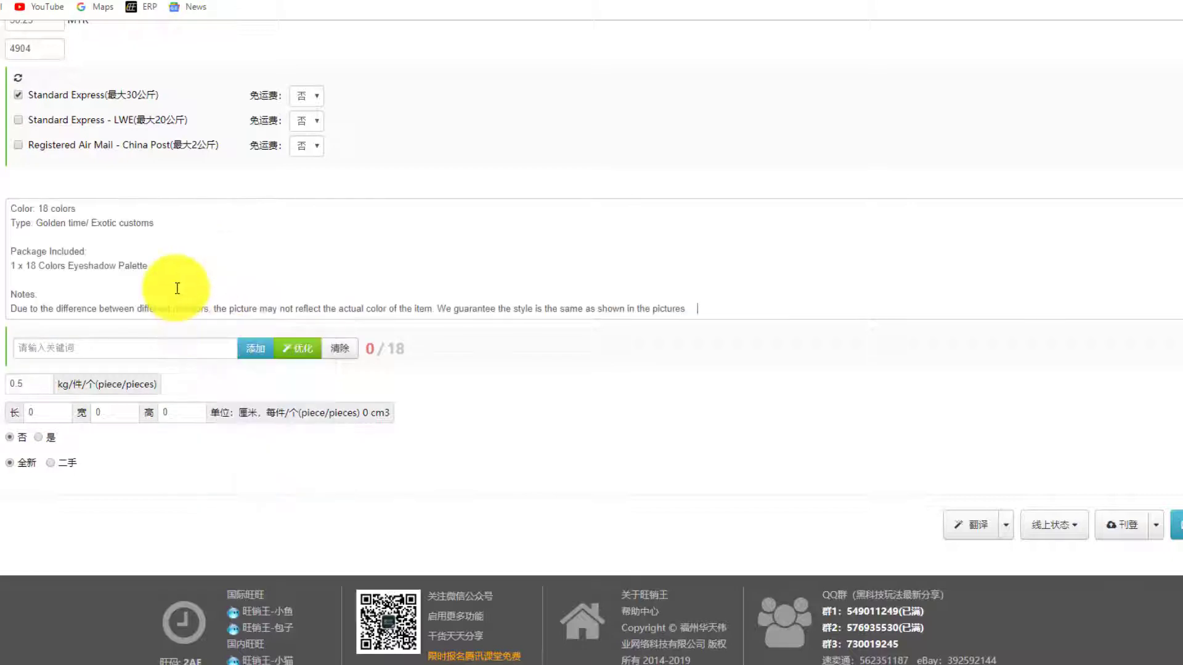
- Replace the description's title line and Features heading with "handaiyan 18 Colors golden time eyeshadow palette" copied from Notepad
scroll(180, 284, "up", 5)
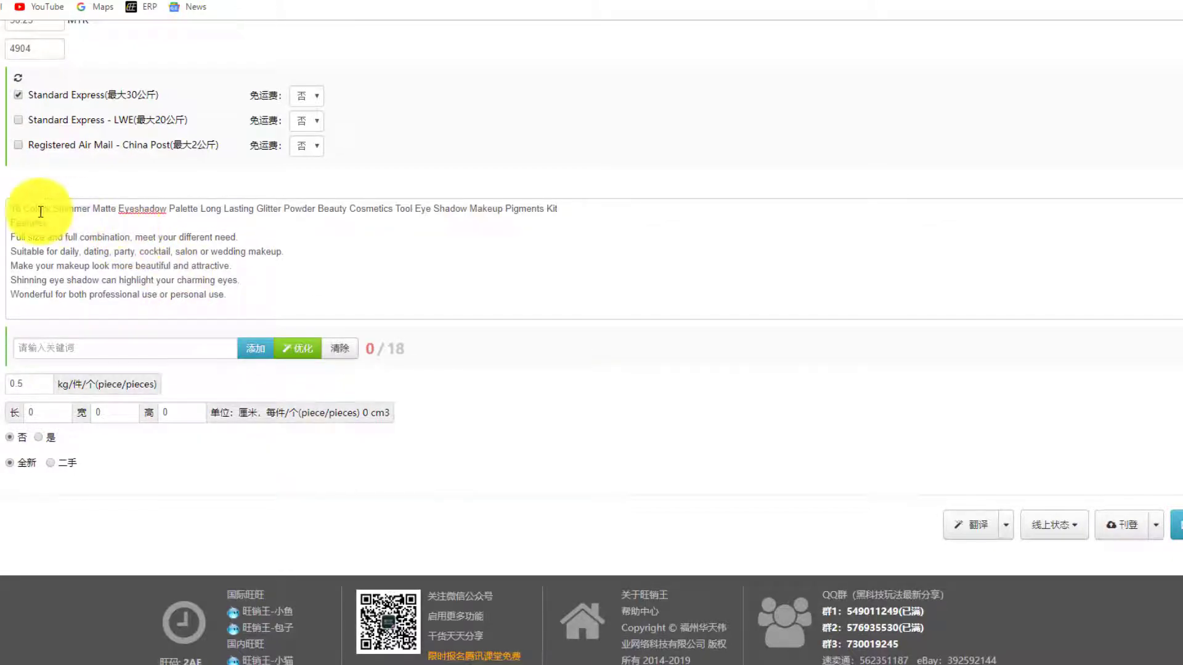
left_click(654, 664)
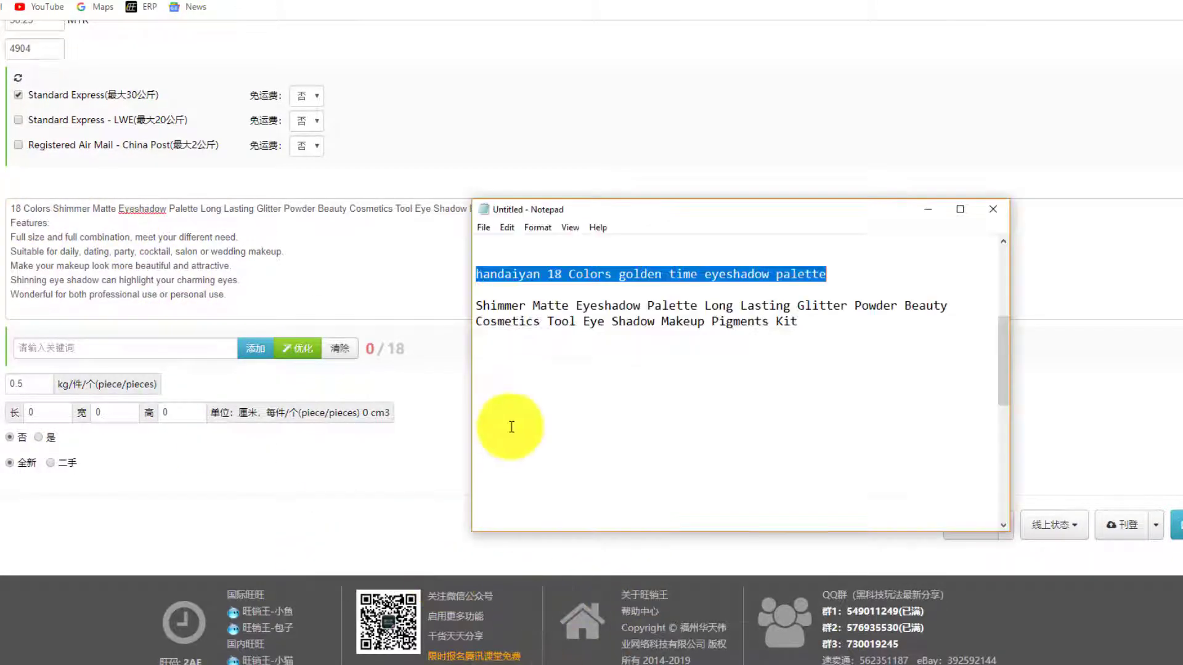
right_click(550, 271)
left_click(572, 313)
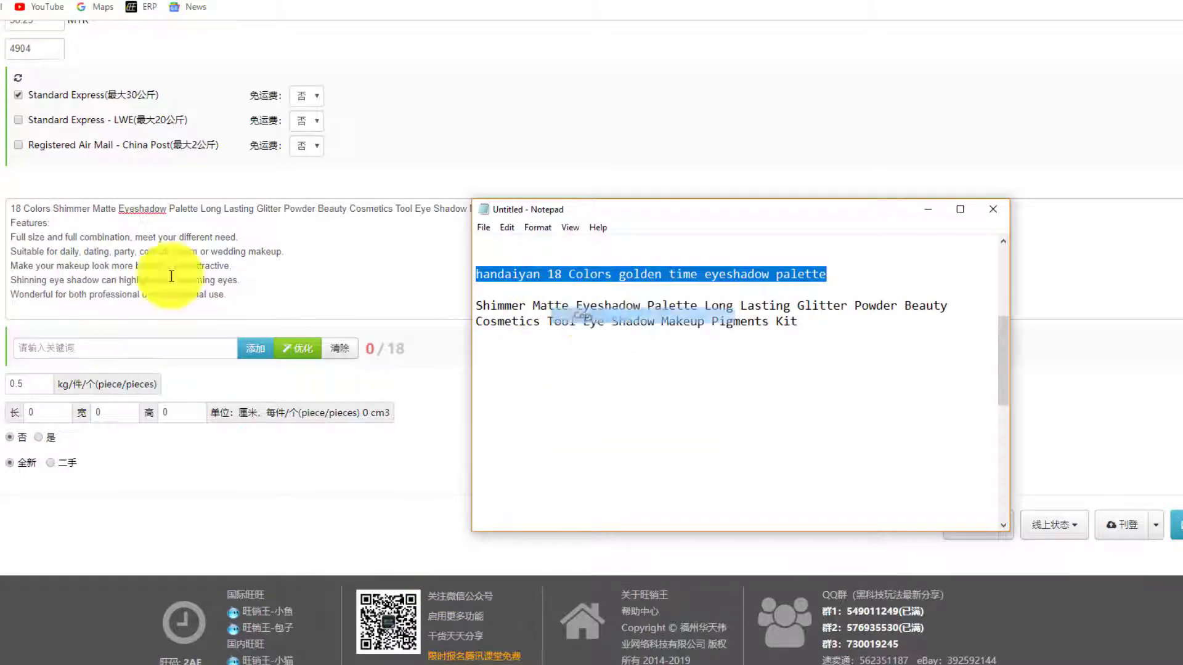
left_click_drag(10, 210, 469, 233)
key("BackSpace")
right_click(160, 210)
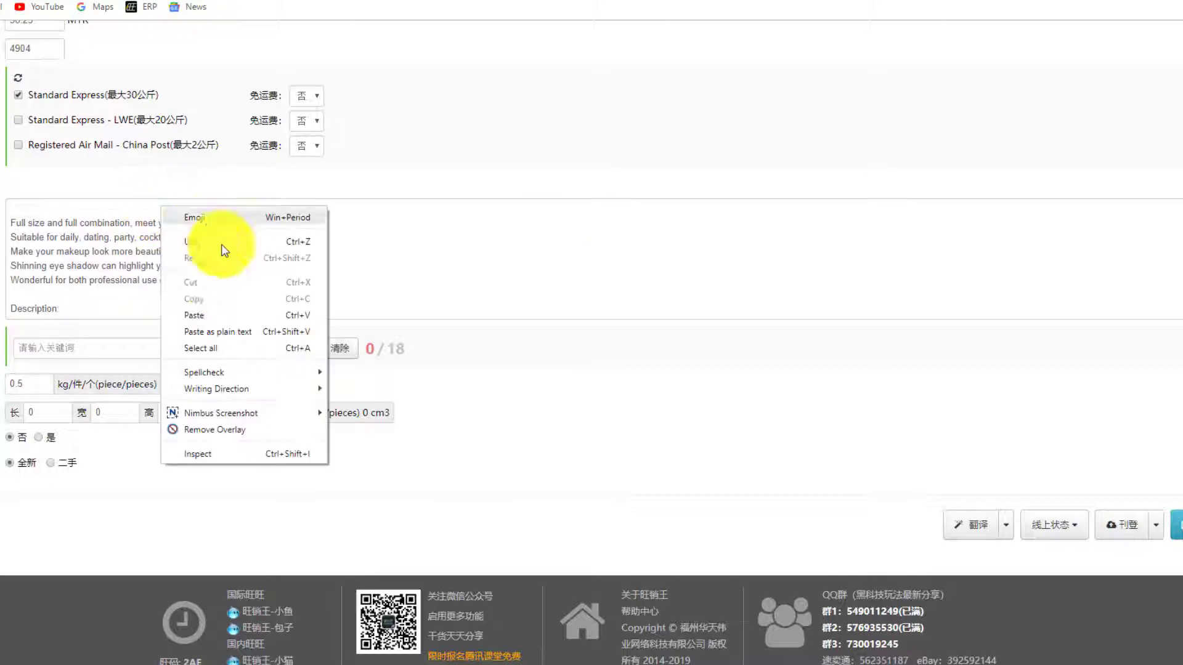
left_click(223, 313)
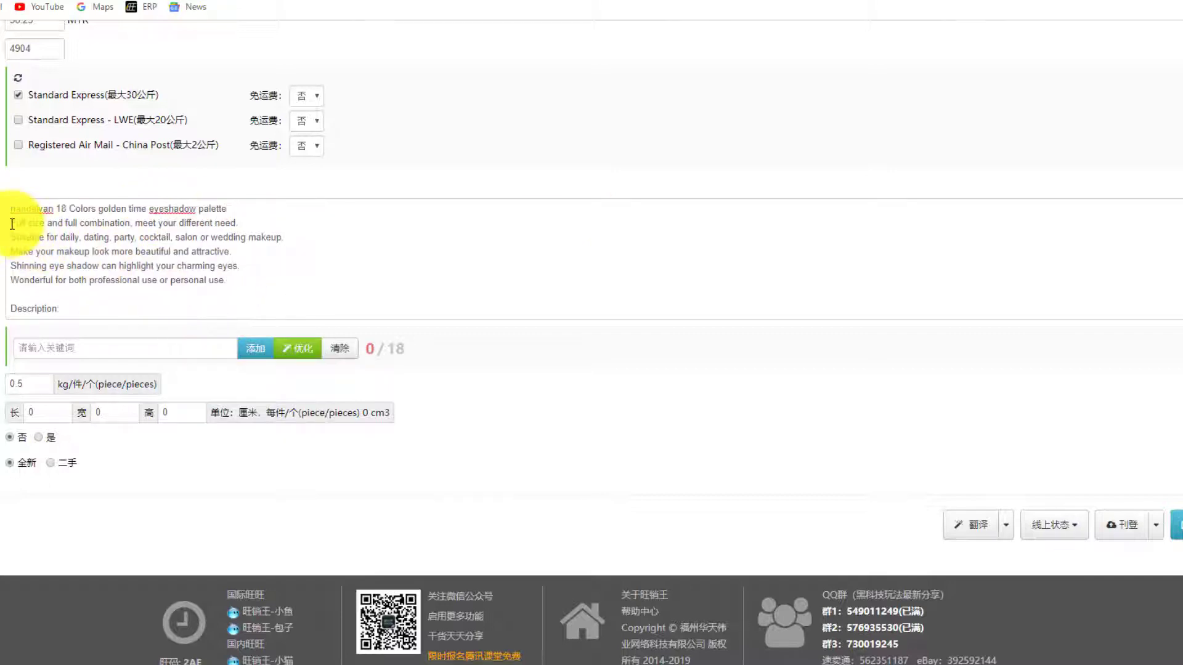
- Insert a blank line after the Description heading and start a new line below the Notes paragraph
scroll(37, 234, "down", 2)
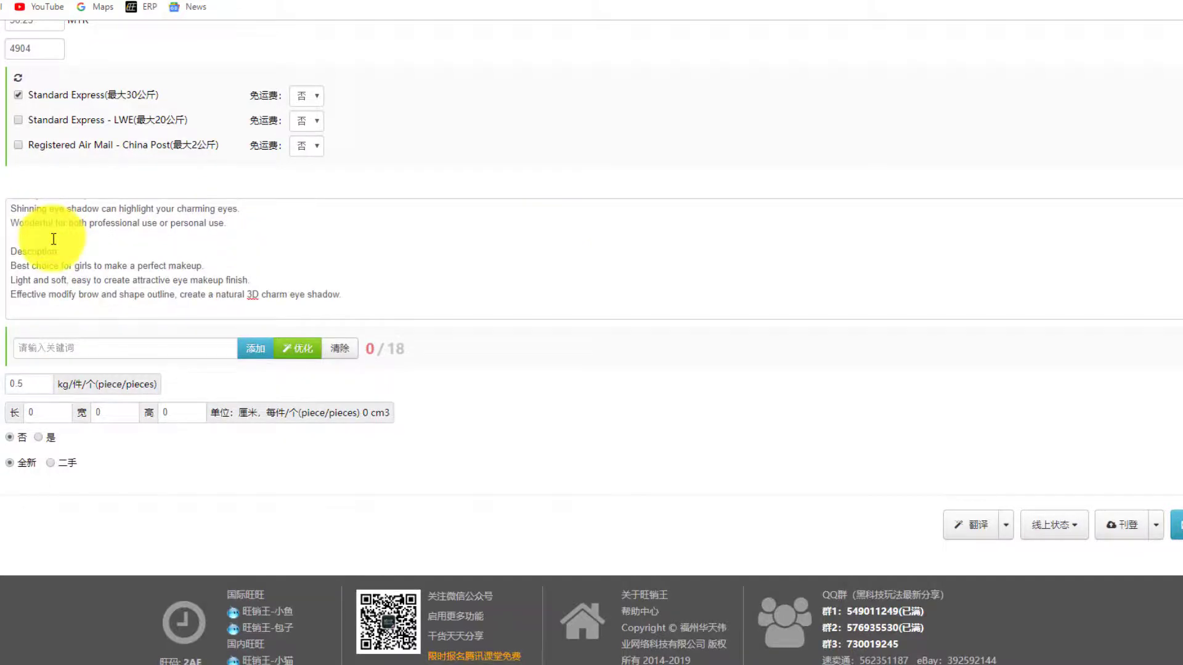
scroll(71, 253, "down", 3)
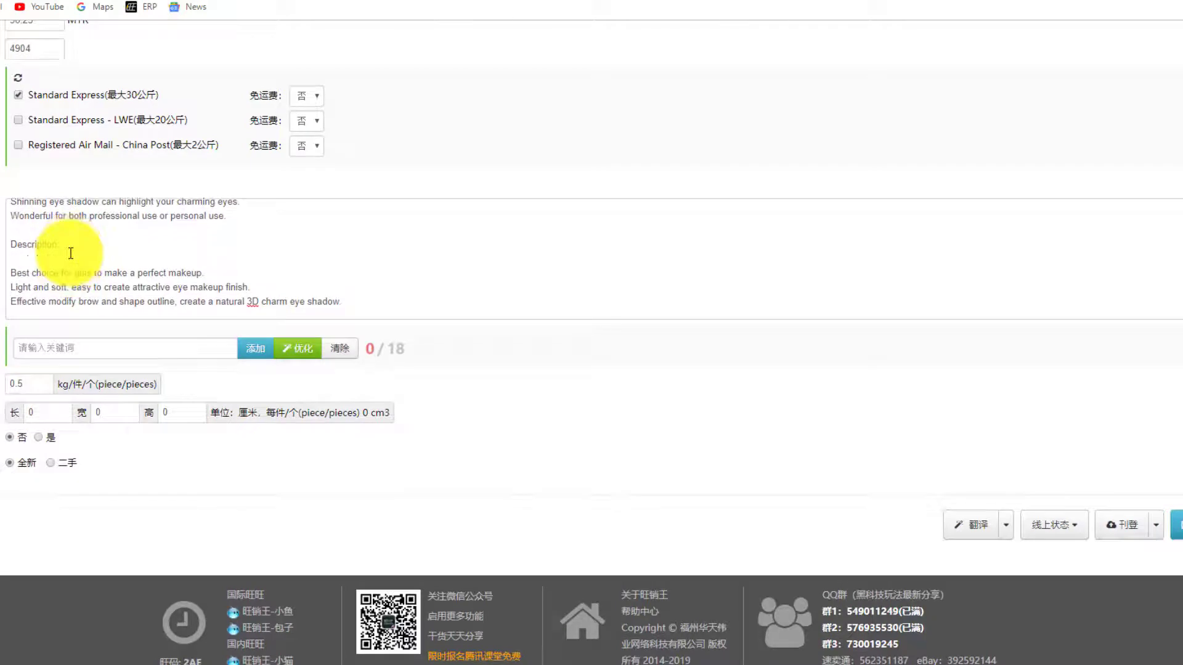
scroll(77, 251, "up", 1)
scroll(77, 251, "down", 4)
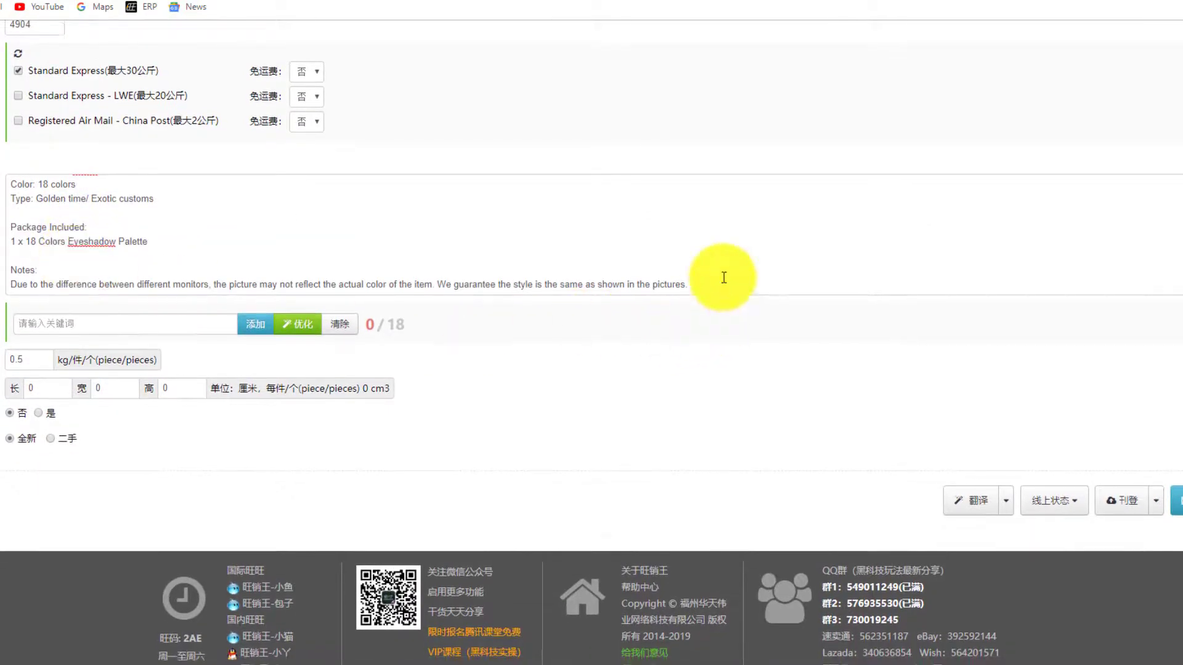
left_click_drag(699, 284, 40, 310)
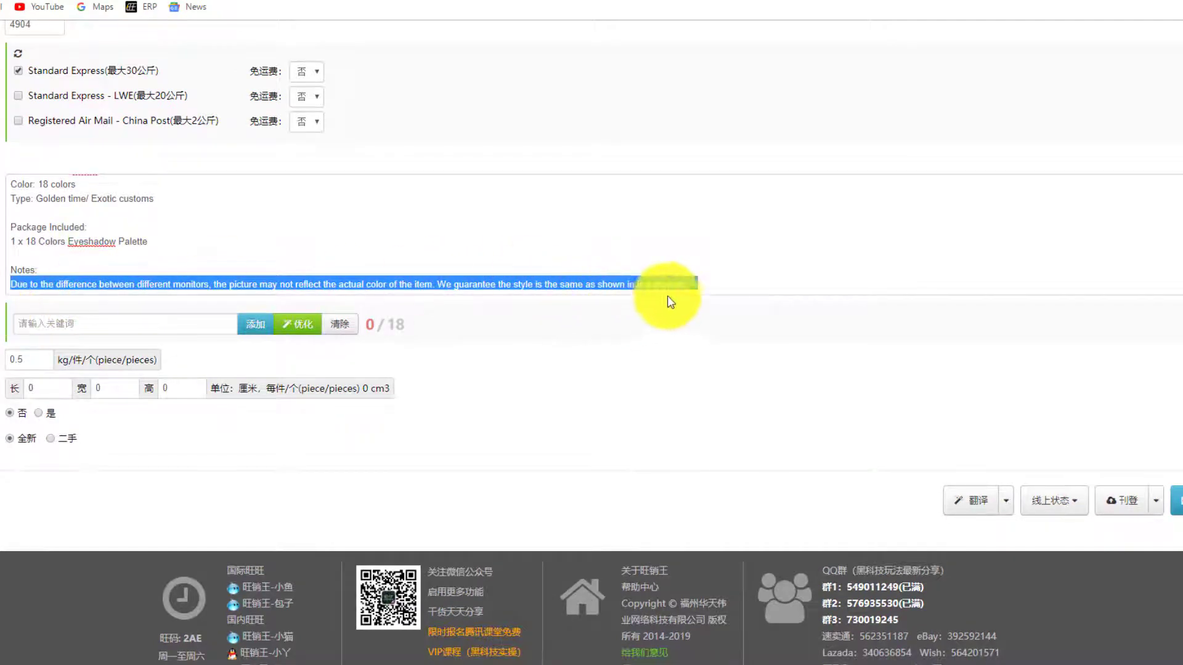
left_click(702, 291)
key("Return")
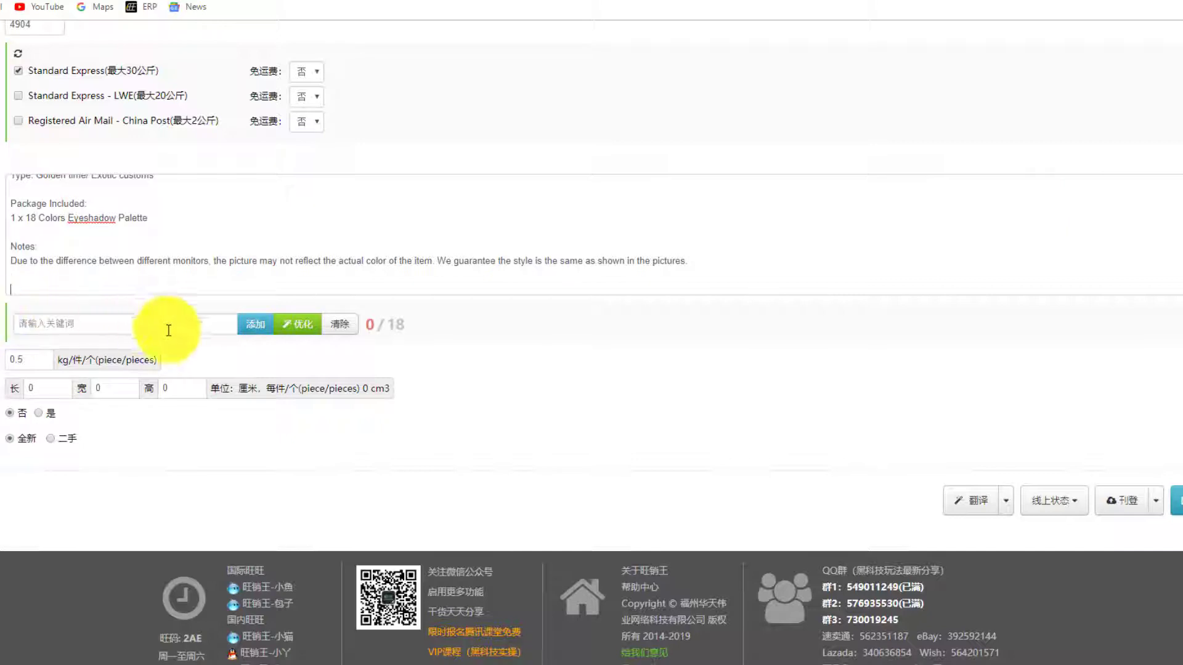
- Auto-generate ten eye shadow keyword tags and apply them to the listing and as hashtags in its description
left_click(300, 336)
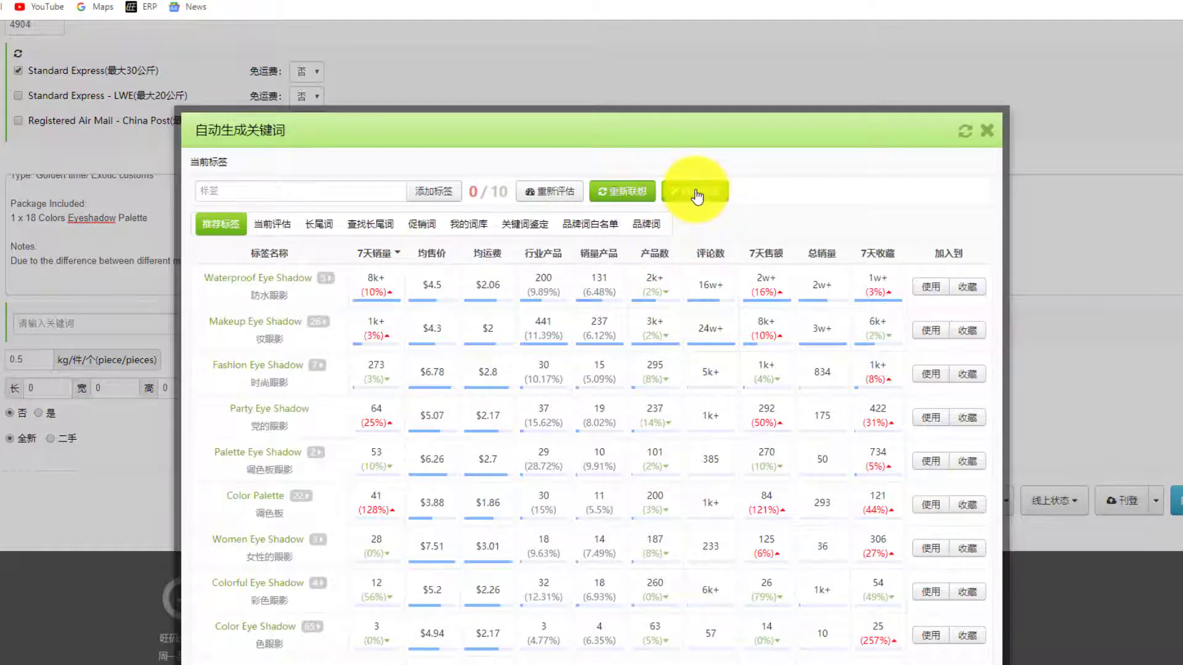
left_click(694, 191)
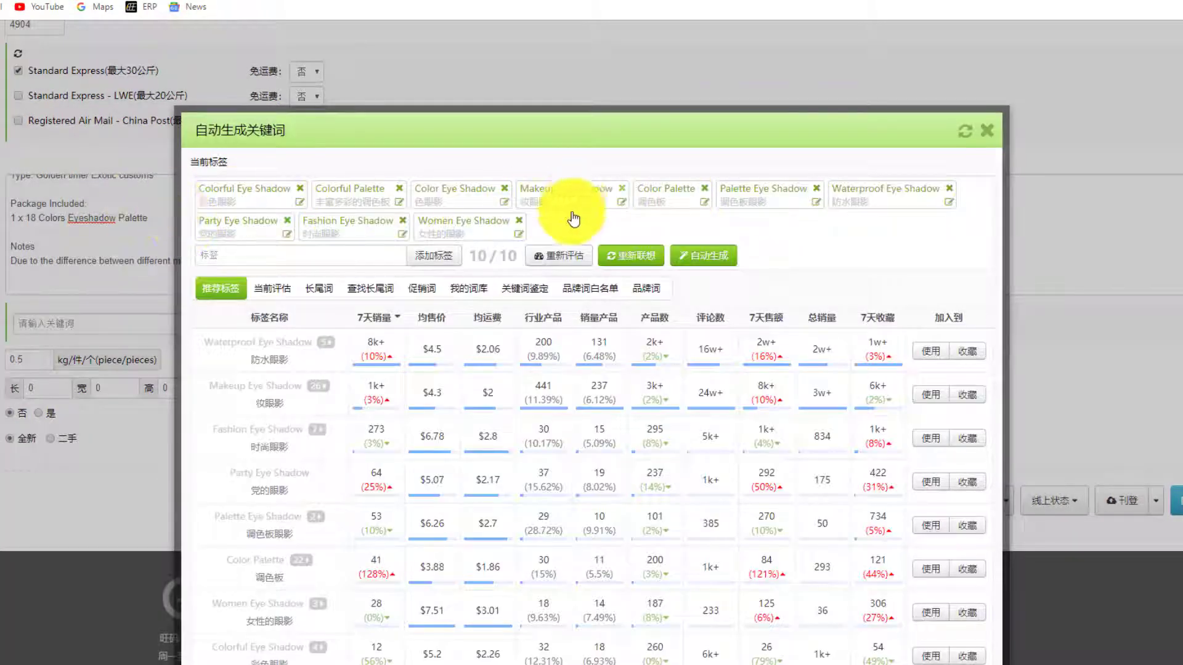
scroll(462, 483, "down", 3)
left_click(562, 662)
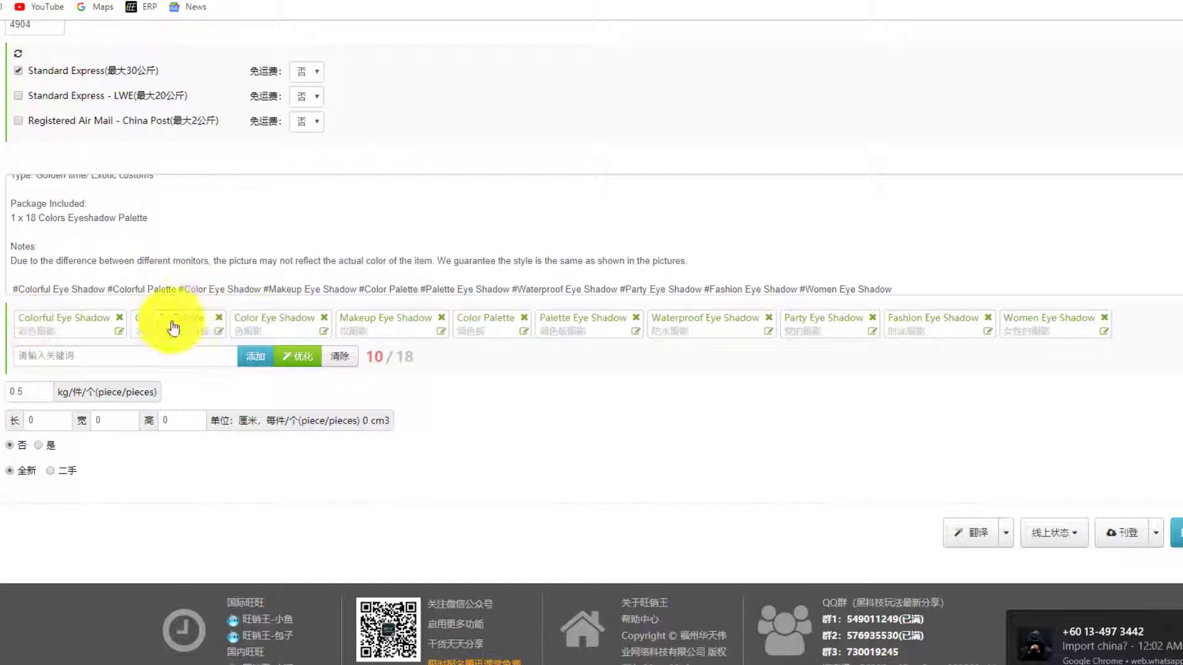
- Set the packaged weight to 0.3 kg per piece and enable the extended shipping period with 14 days
left_click(37, 392)
type("0.3")
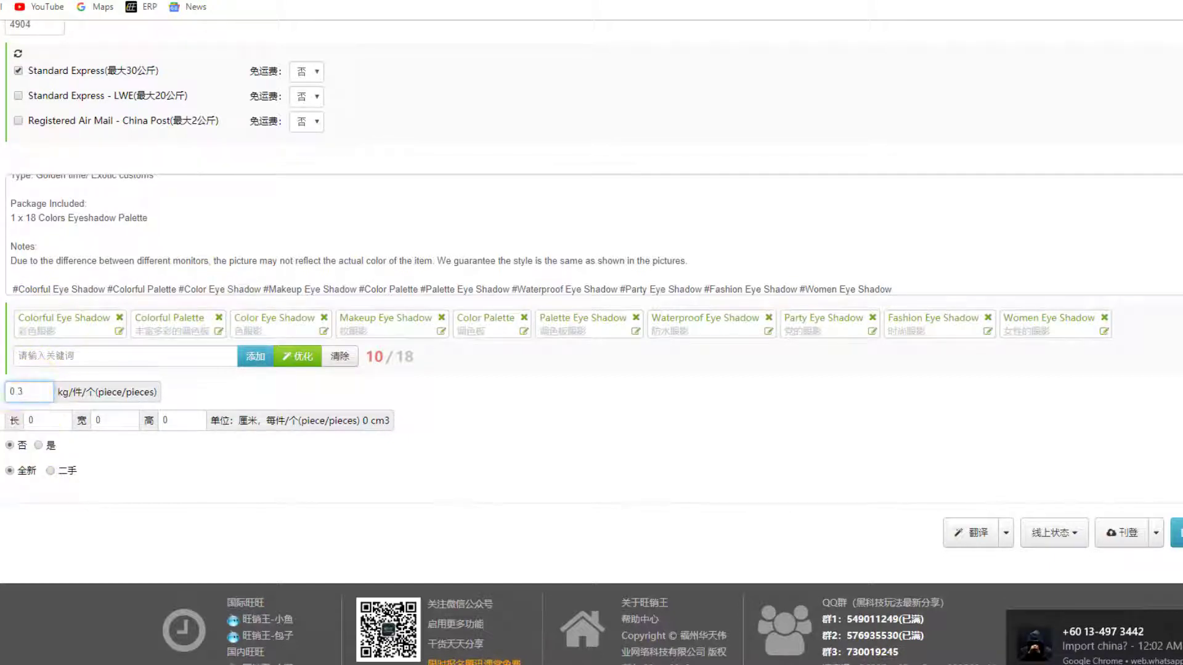
left_click(39, 444)
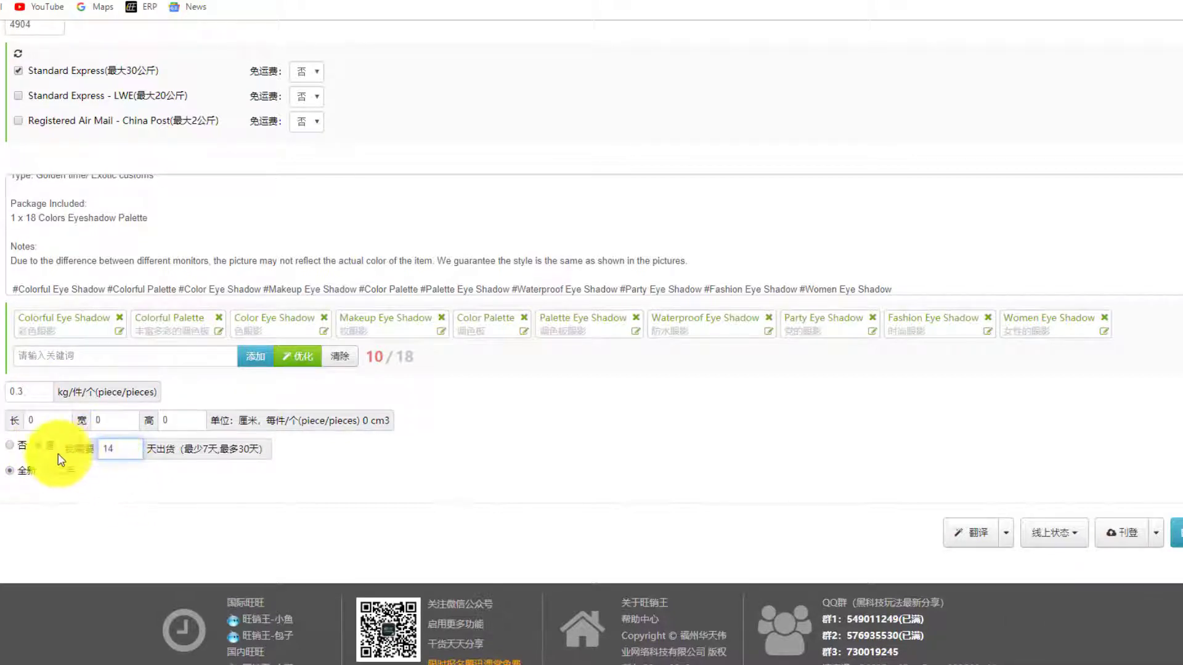
scroll(616, 462, "up", 1)
scroll(490, 373, "up", 10)
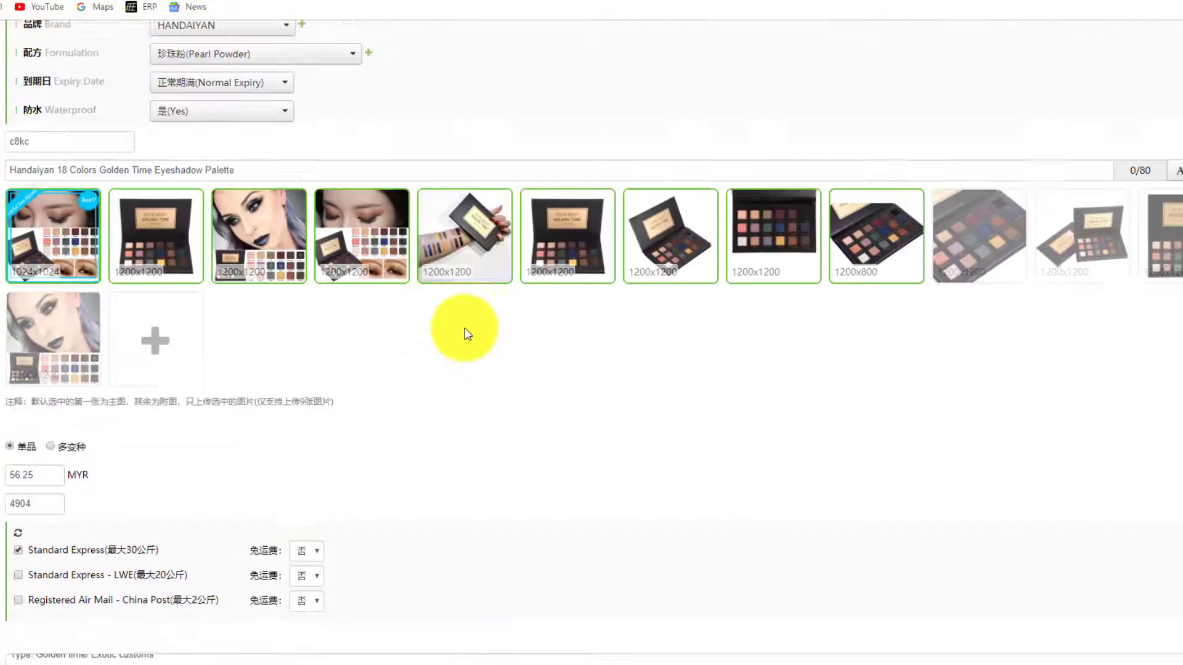
- Examine enlarged previews of the first four listing images, from the discount cover to the eye makeup swatch photo
scroll(502, 254, "down", 3)
scroll(508, 261, "down", 1)
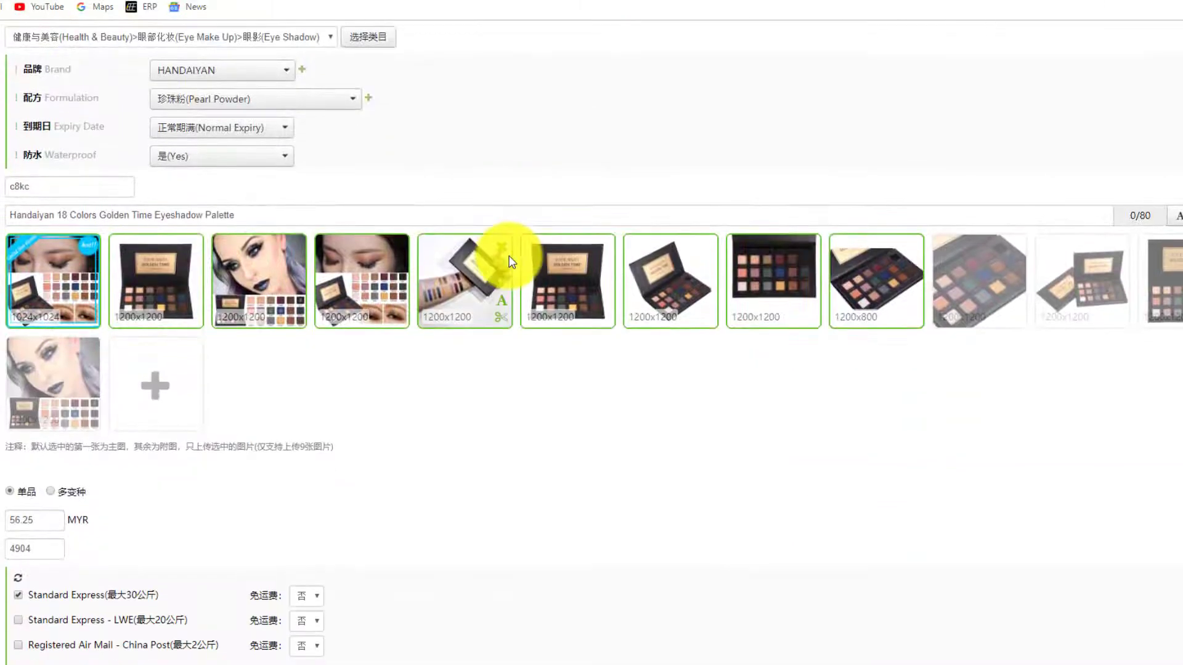
left_click(91, 269)
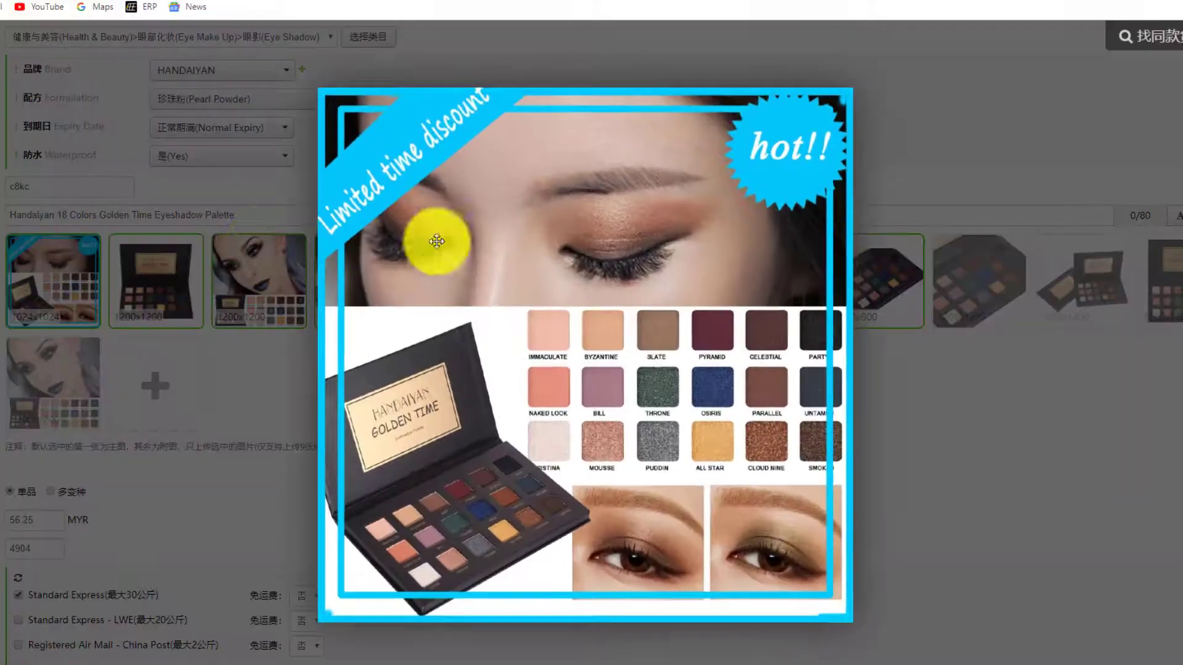
left_click(945, 442)
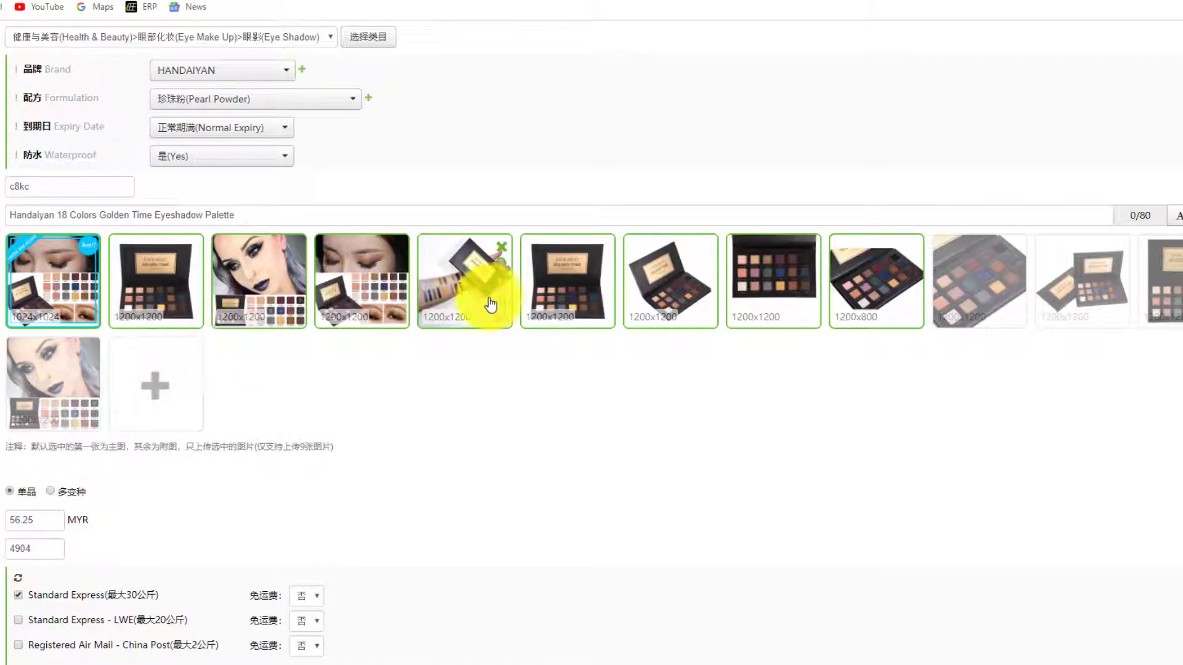
left_click(196, 275)
left_click(988, 394)
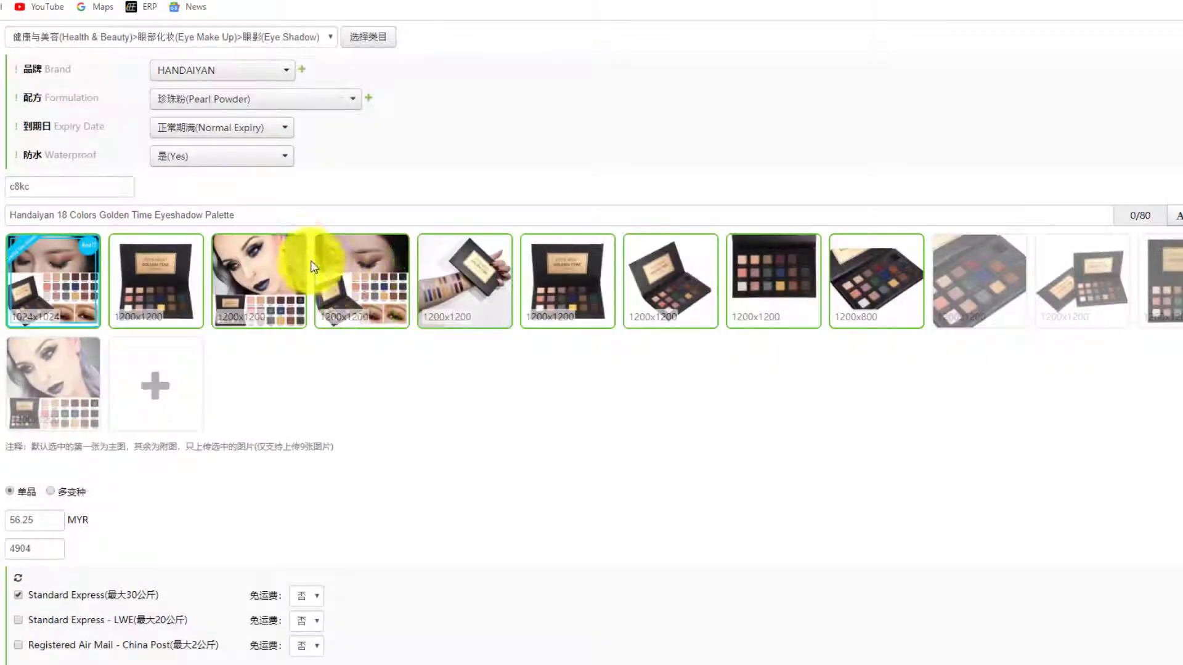
left_click(300, 270)
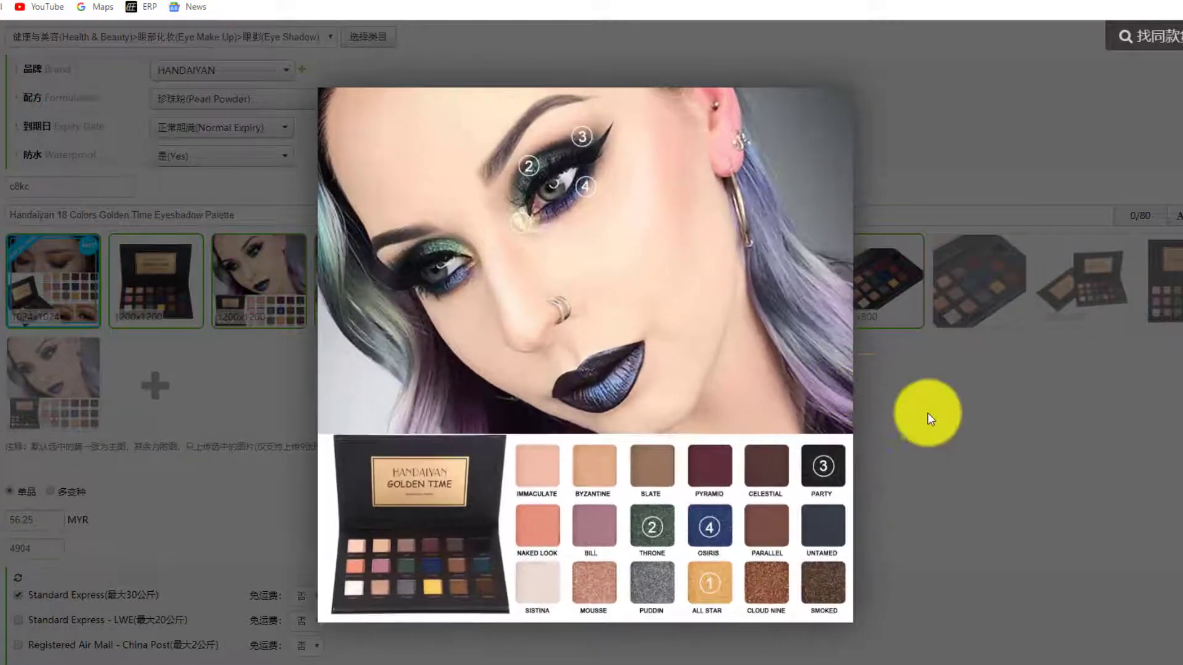
left_click(1004, 419)
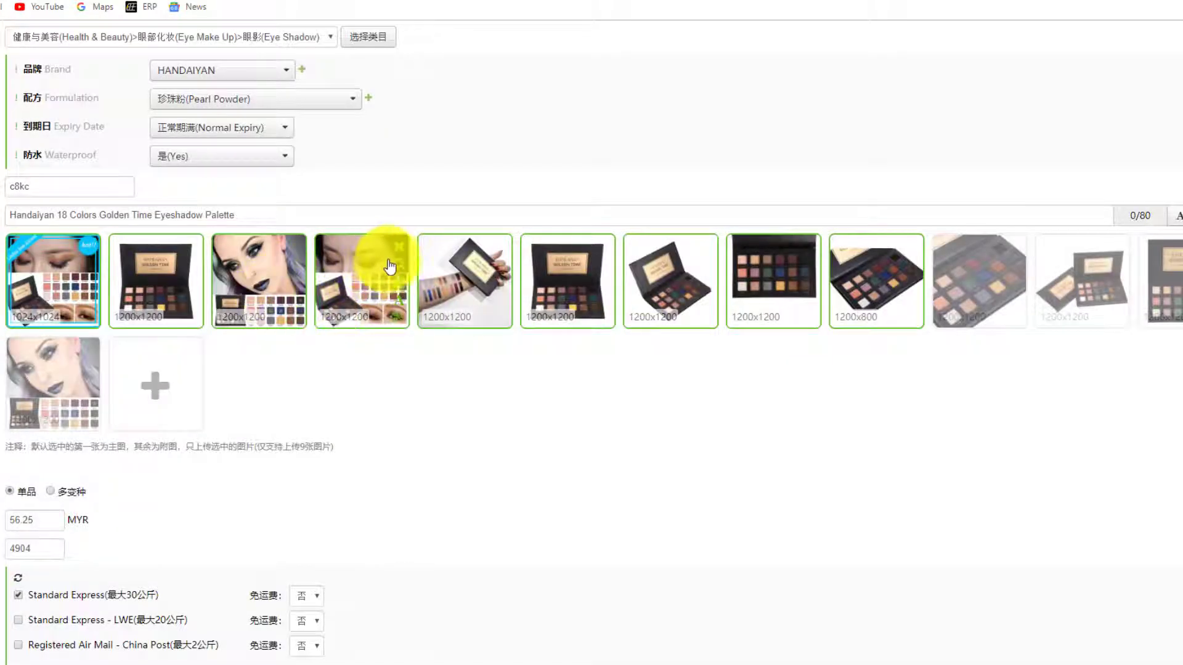
left_click(390, 261)
left_click(1068, 402)
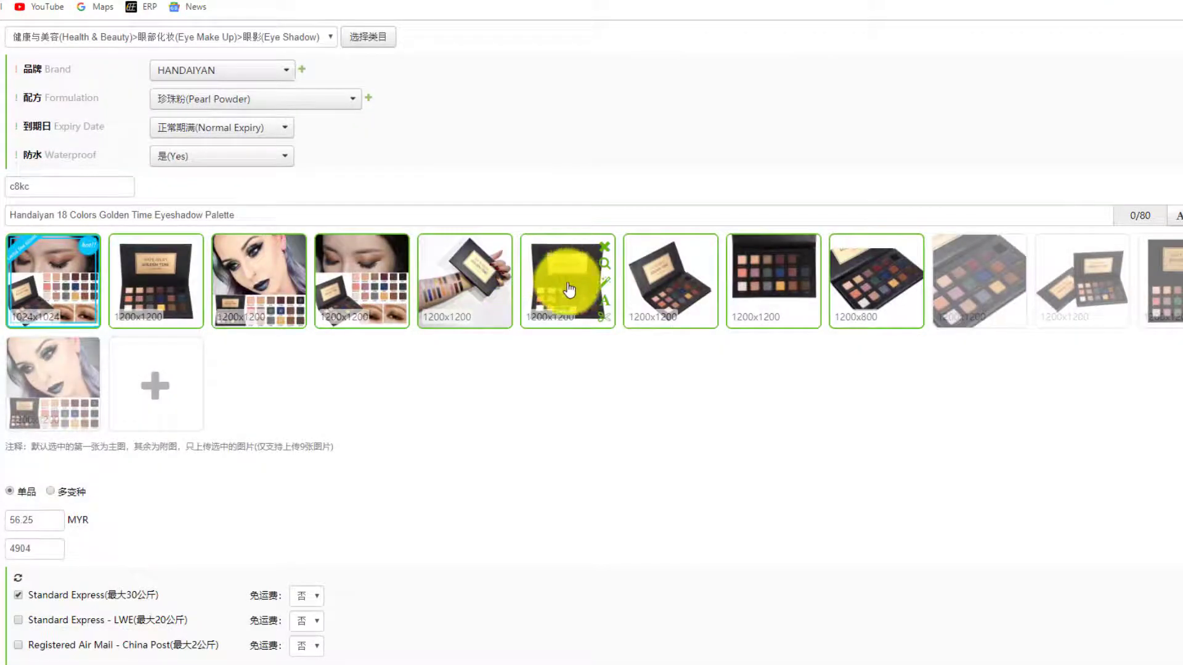
- Delete the four selected palette photos that follow the hand-held palette image from the listing's pictures
left_click(604, 247)
left_click(562, 394)
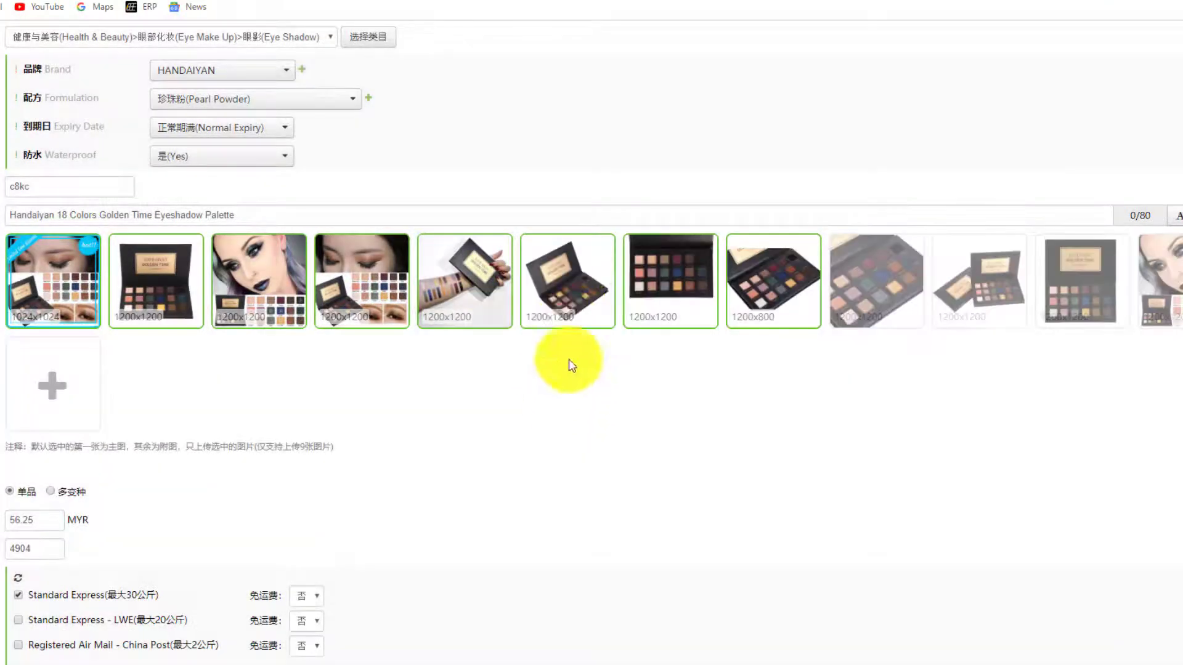
left_click(607, 249)
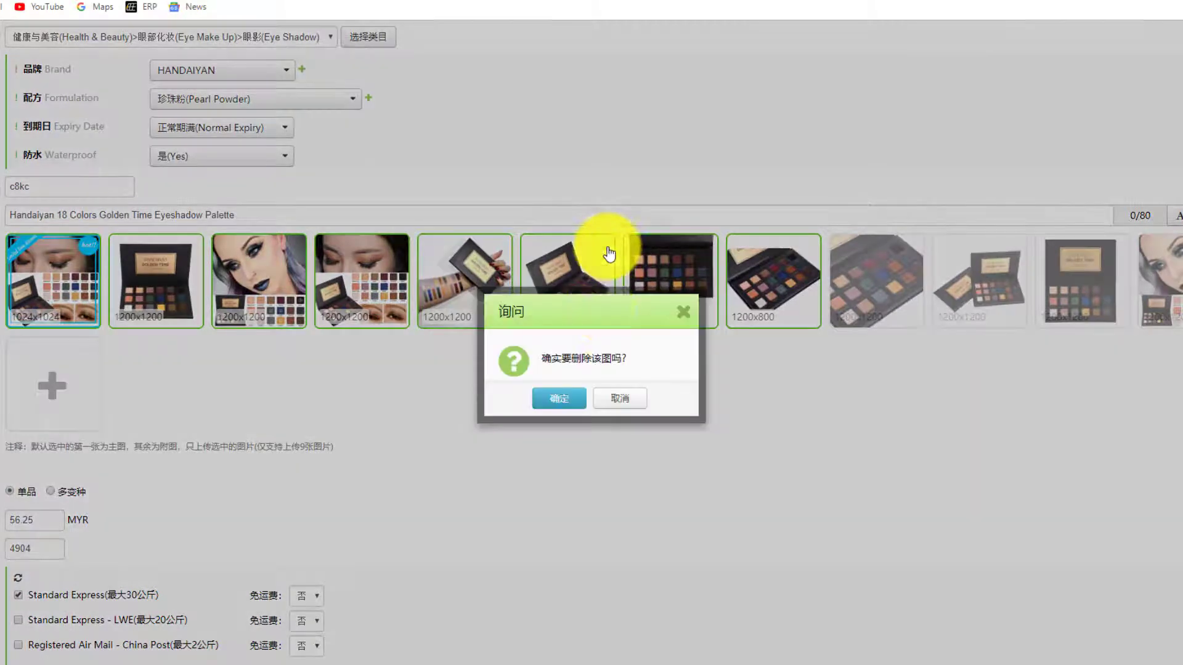
left_click(558, 394)
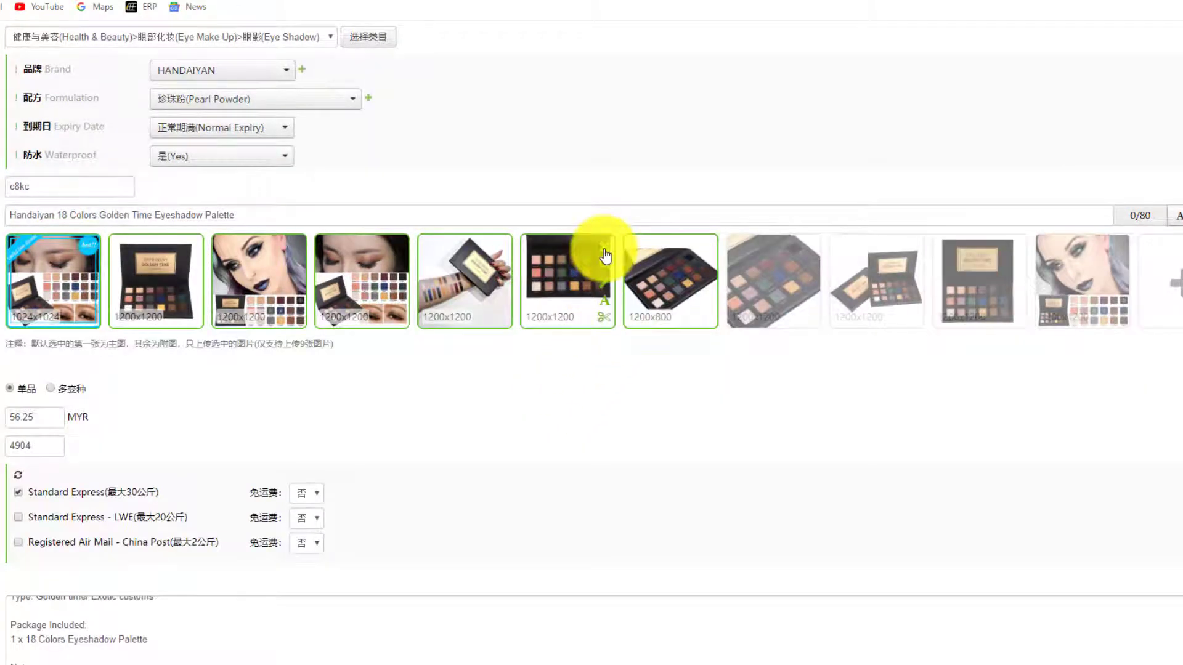
left_click(605, 253)
left_click(559, 398)
left_click(607, 250)
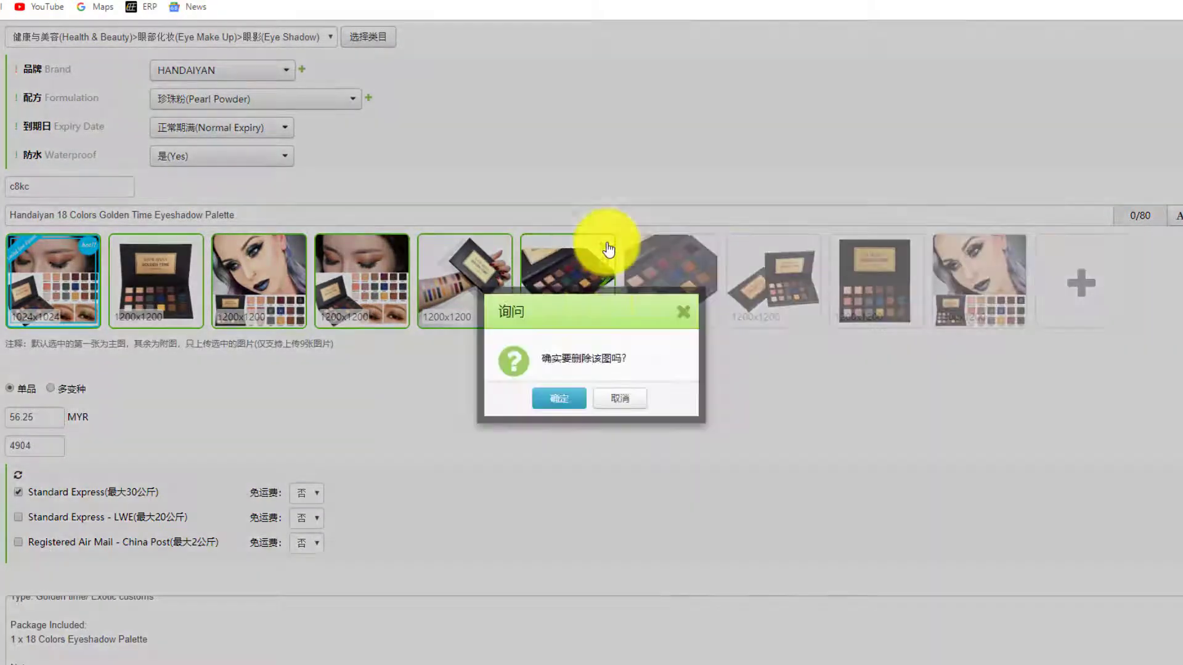
left_click(558, 397)
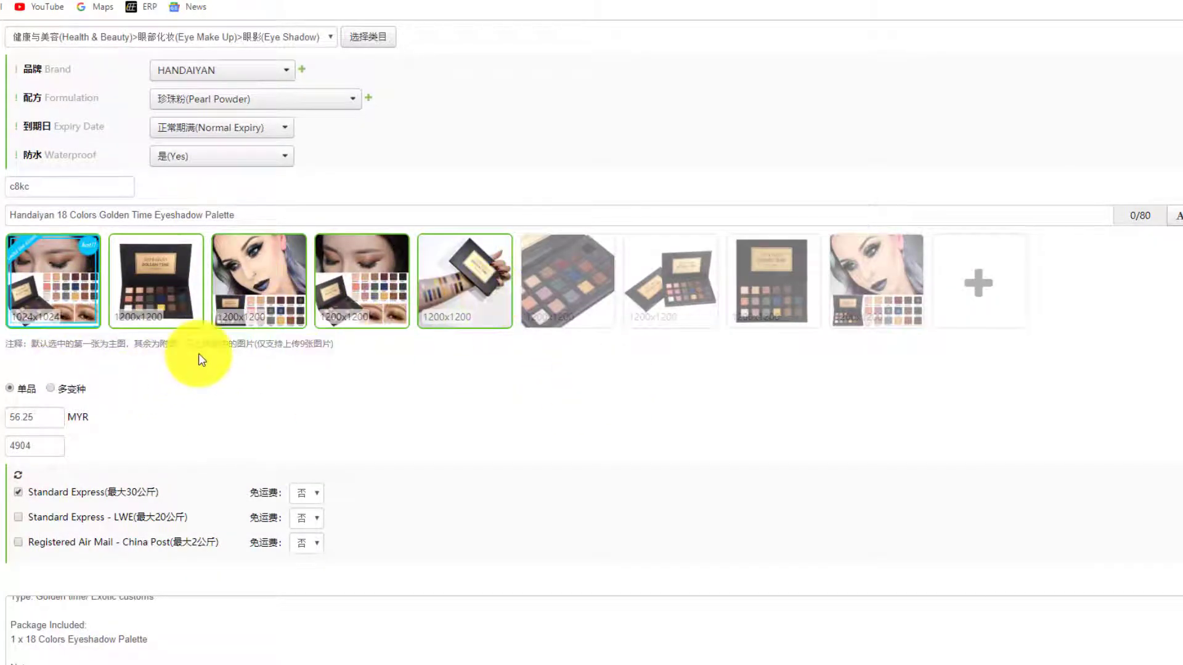
- Upload "handayan letter.jpg" from the computer and place it third in the listing's image order
left_click(973, 294)
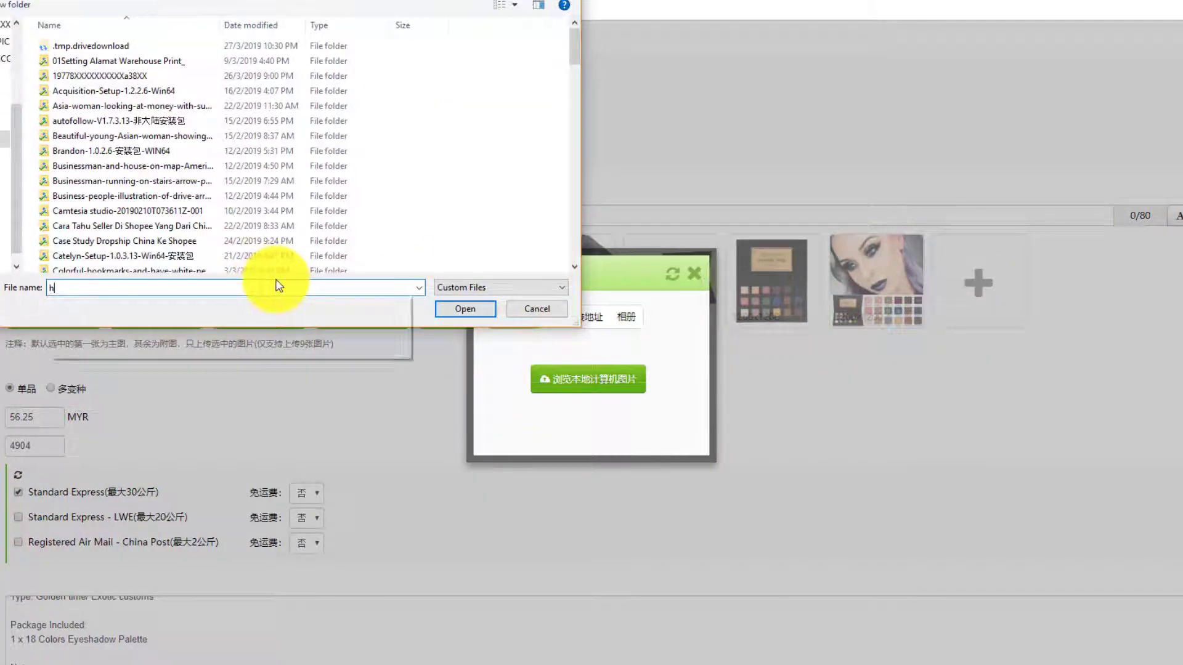
left_click(144, 312)
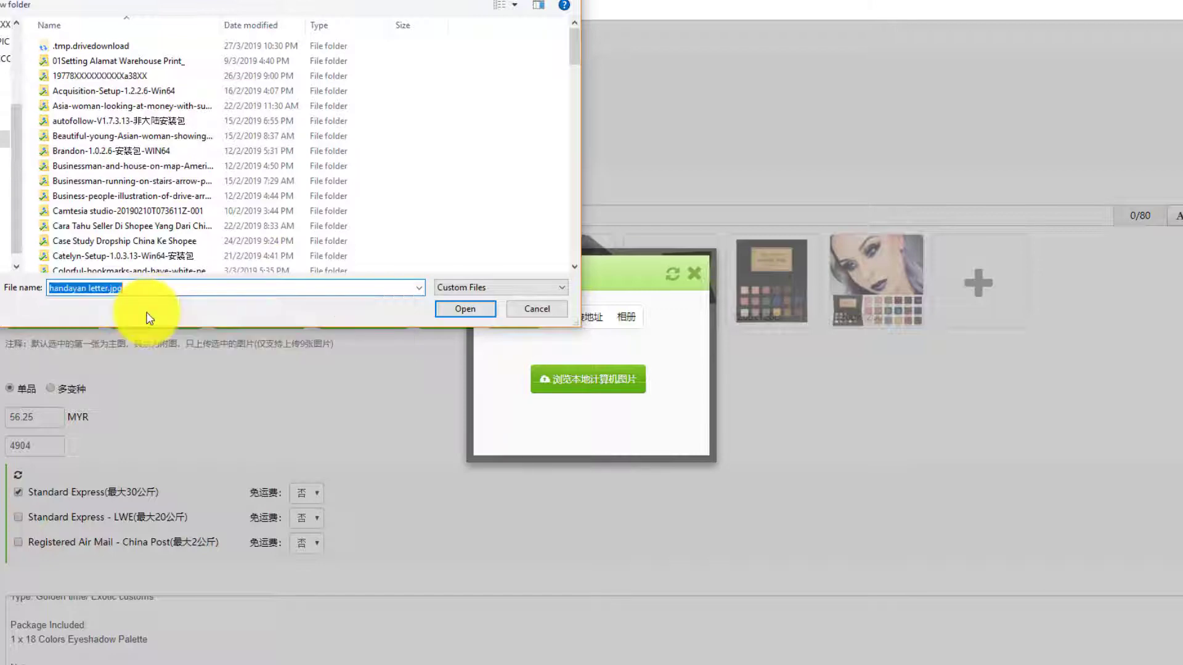
left_click(462, 307)
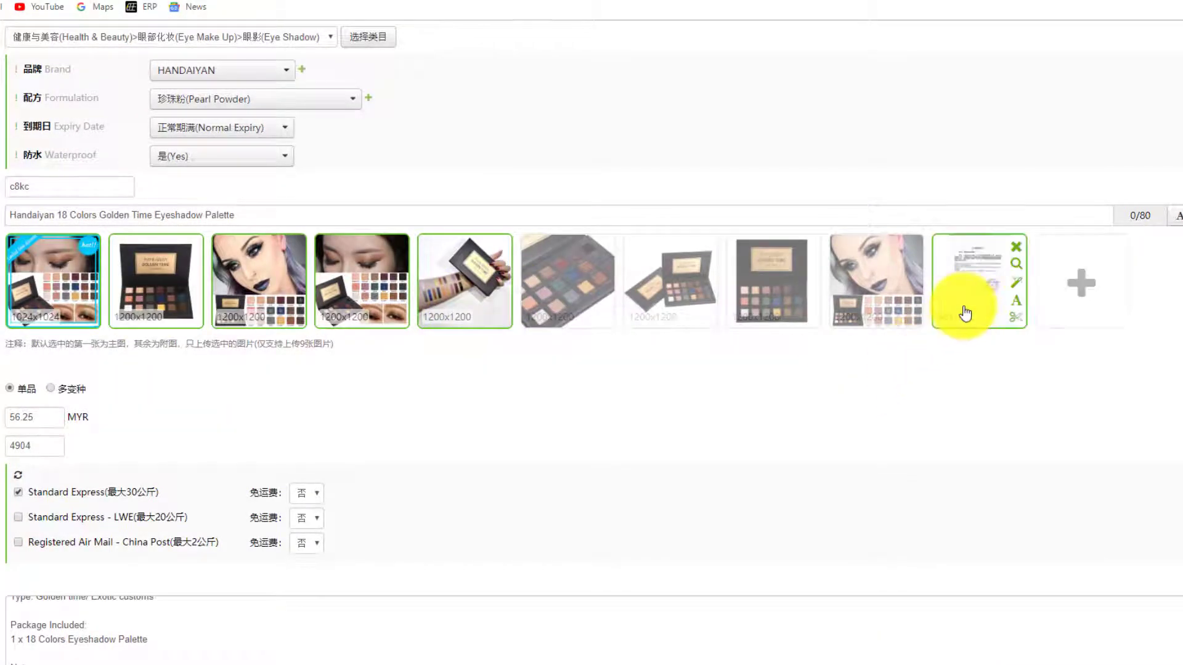
left_click_drag(968, 287, 338, 312)
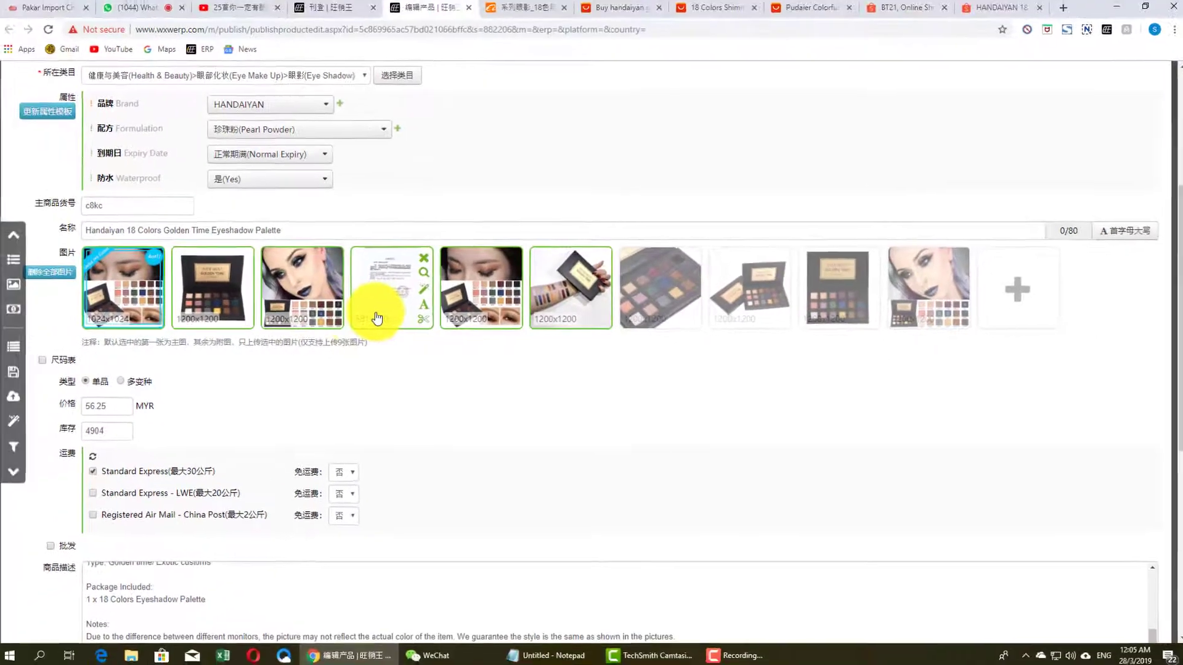
left_click_drag(376, 317, 317, 304)
- Publish the eyeshadow palette listing to Shopee and dismiss the publishing result
scroll(338, 331, "down", 3)
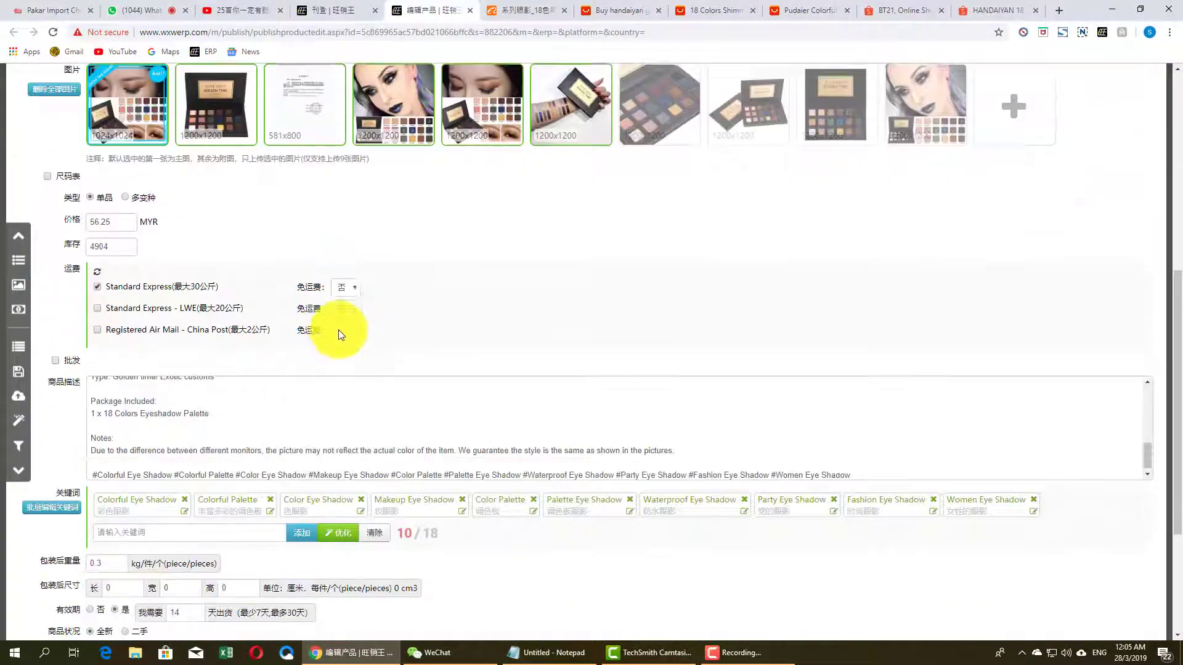
scroll(378, 297, "down", 3)
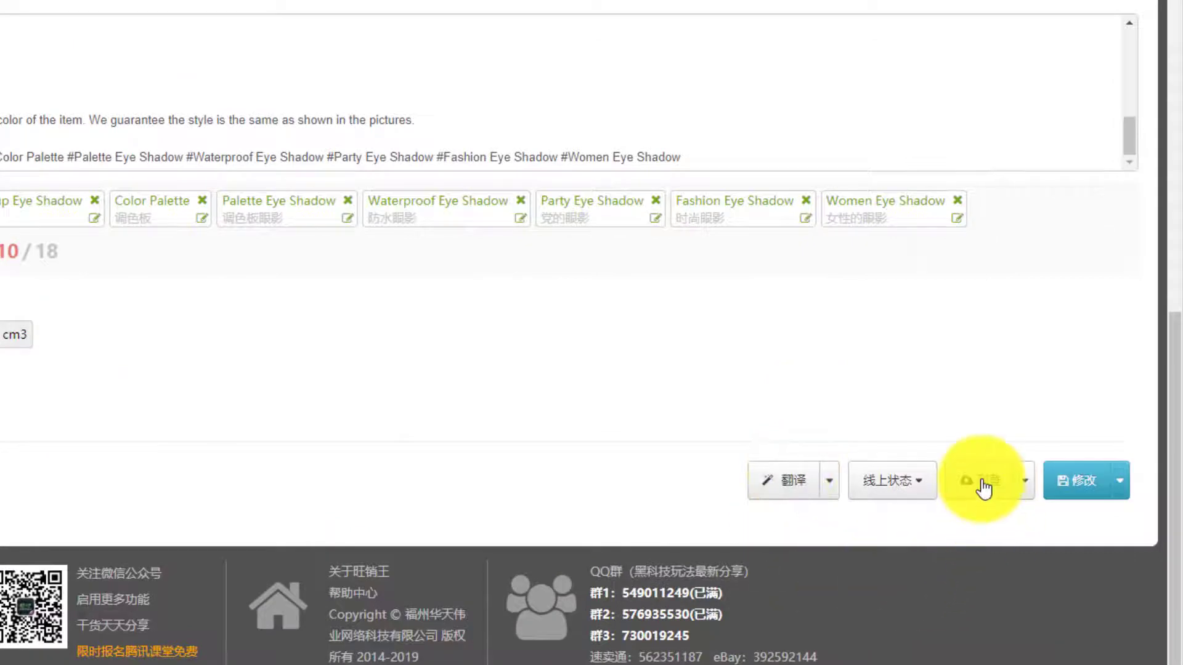
left_click(983, 486)
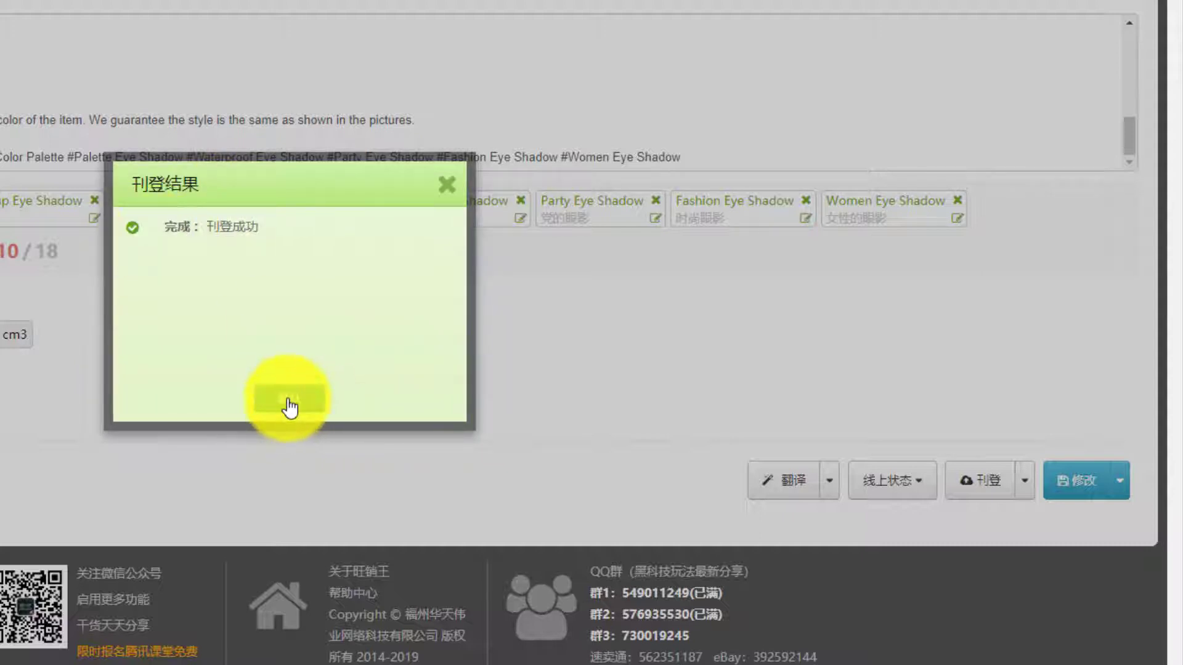
left_click(290, 400)
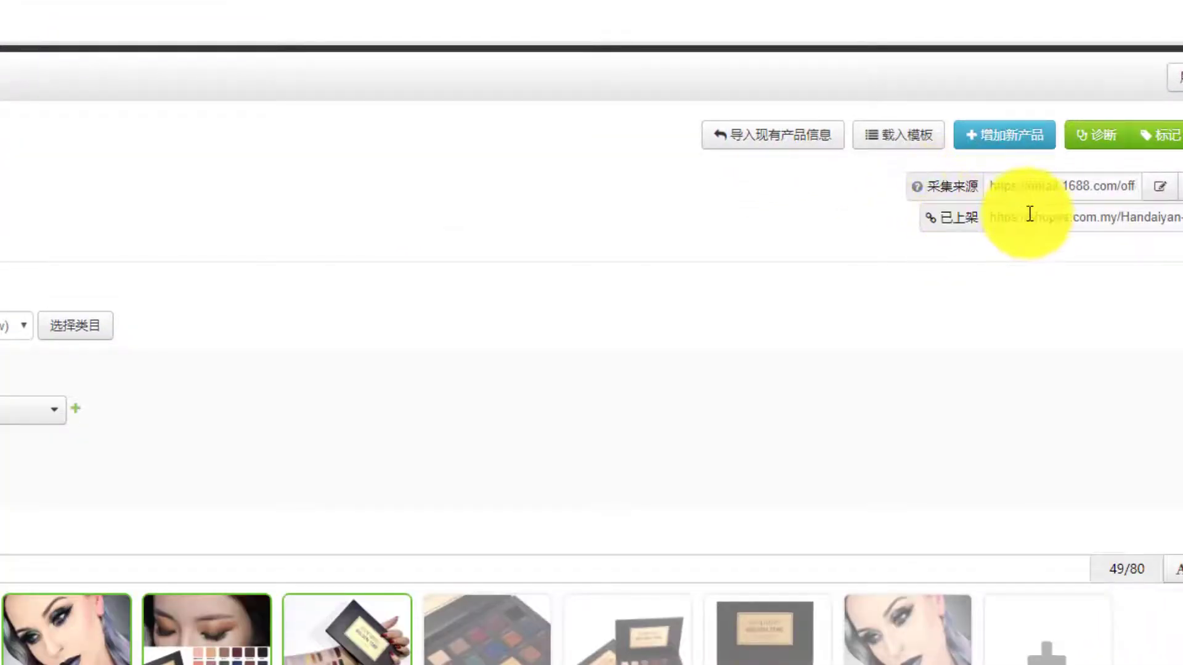
- Open the published listing on Shopee and review its price, shipping, specifications, description and hashtags
left_click(952, 220)
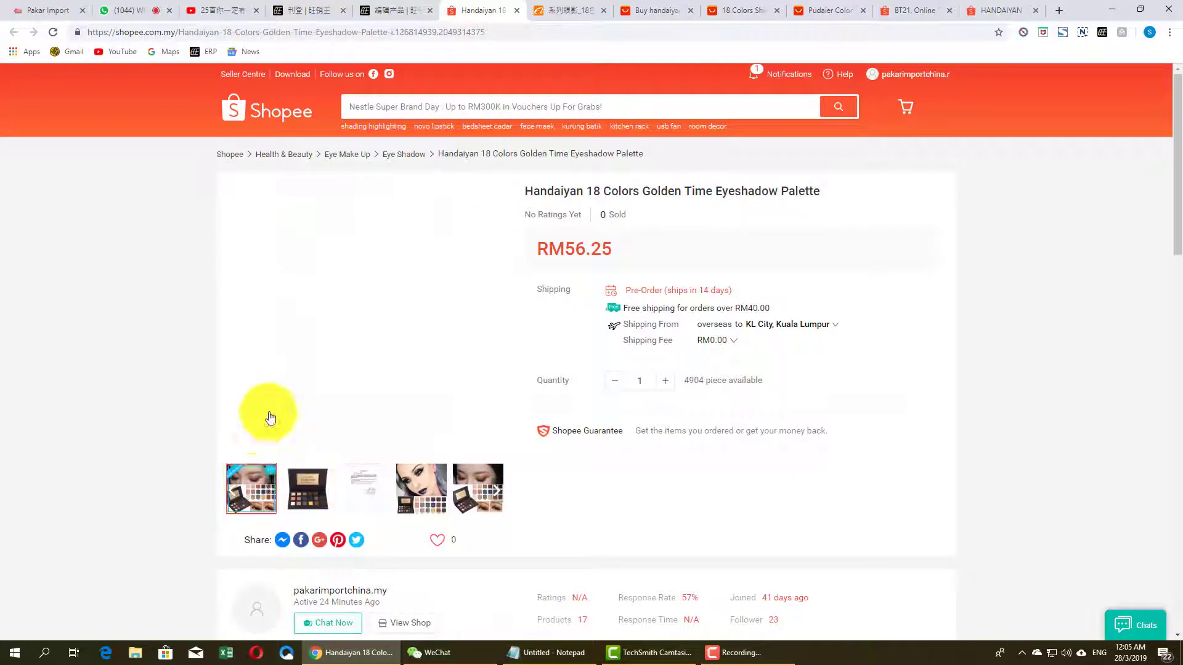
scroll(637, 240, "down", 2)
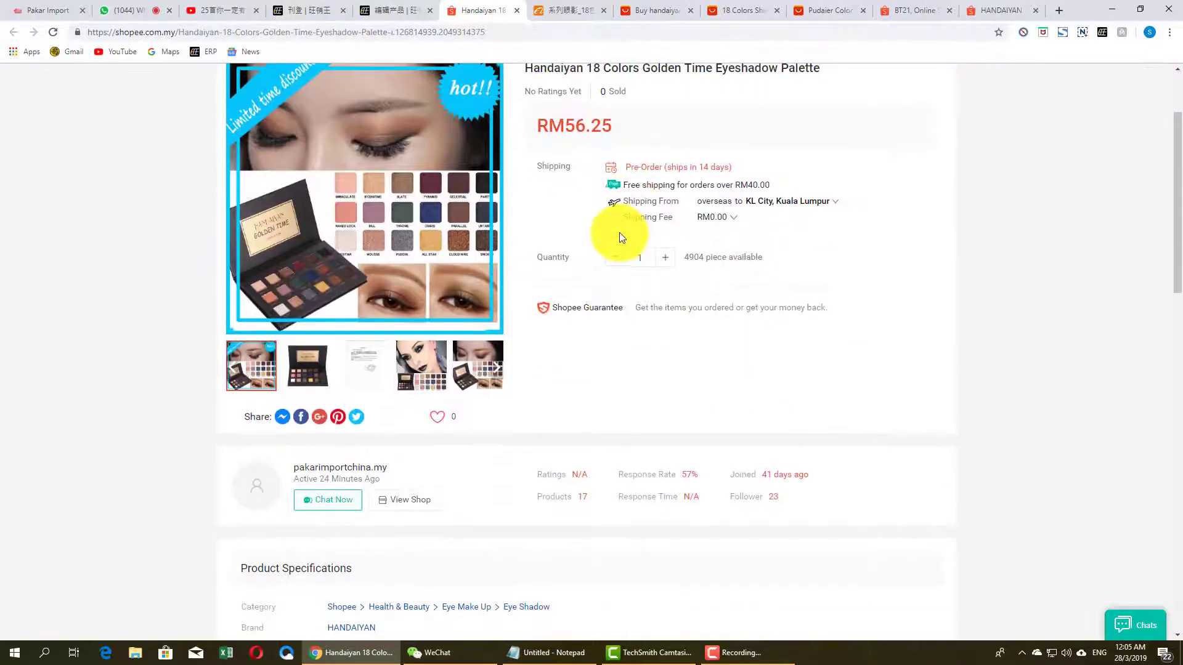
scroll(396, 233, "down", 7)
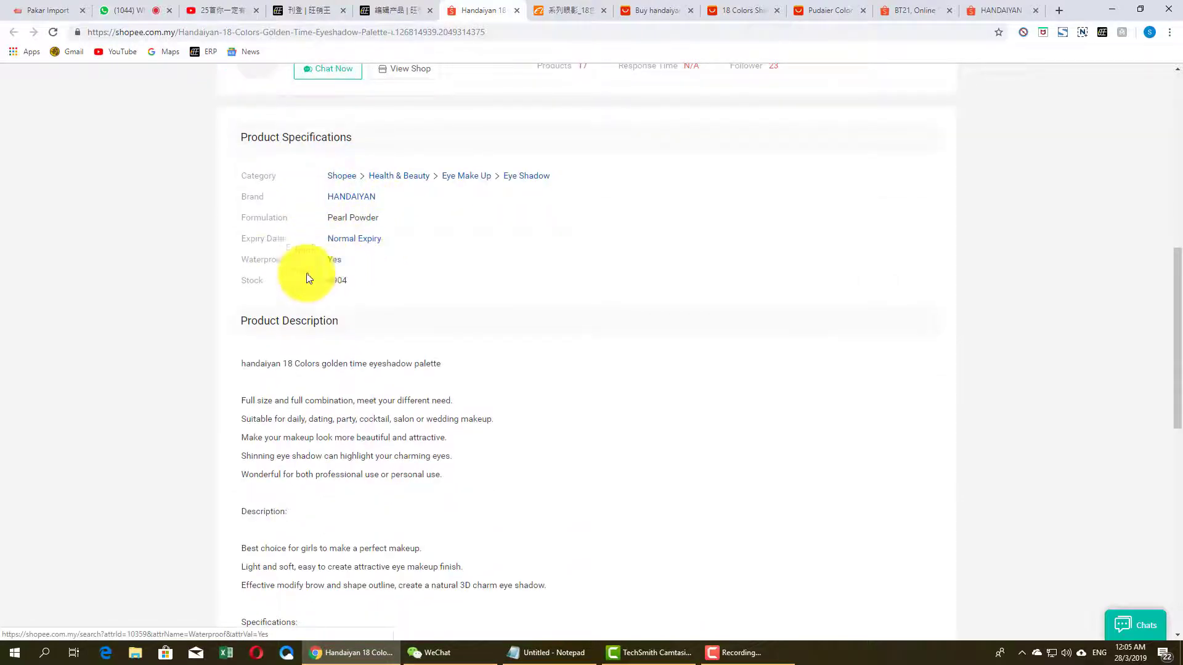
scroll(364, 258, "down", 8)
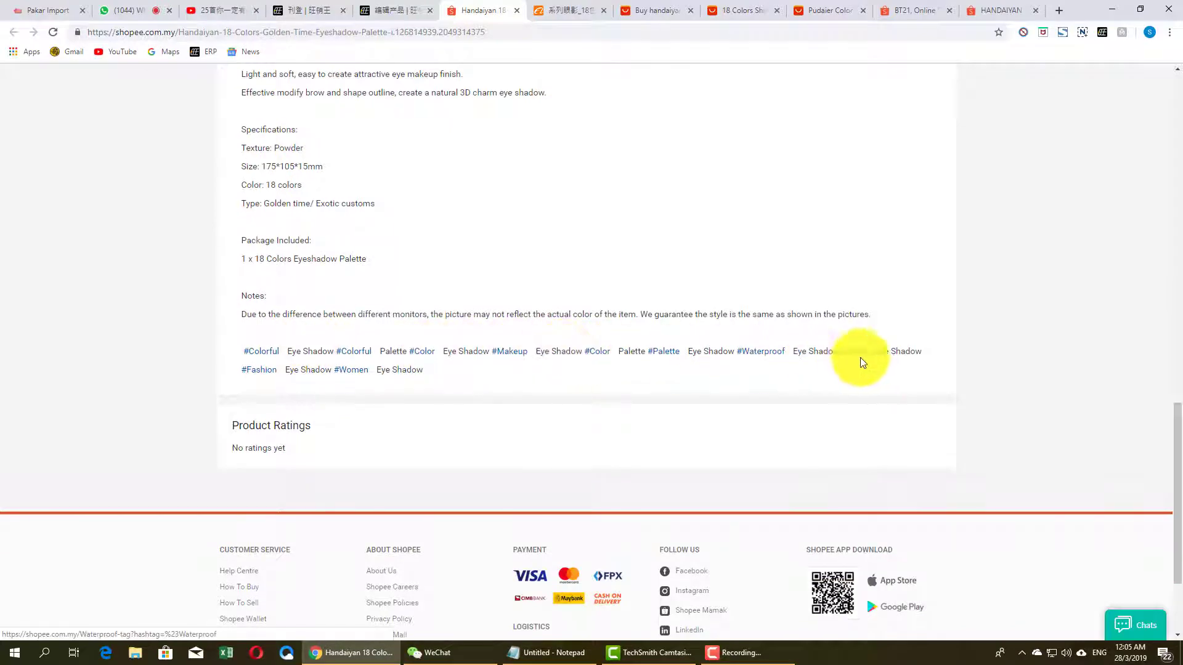
scroll(352, 382, "down", 2)
scroll(356, 299, "up", 11)
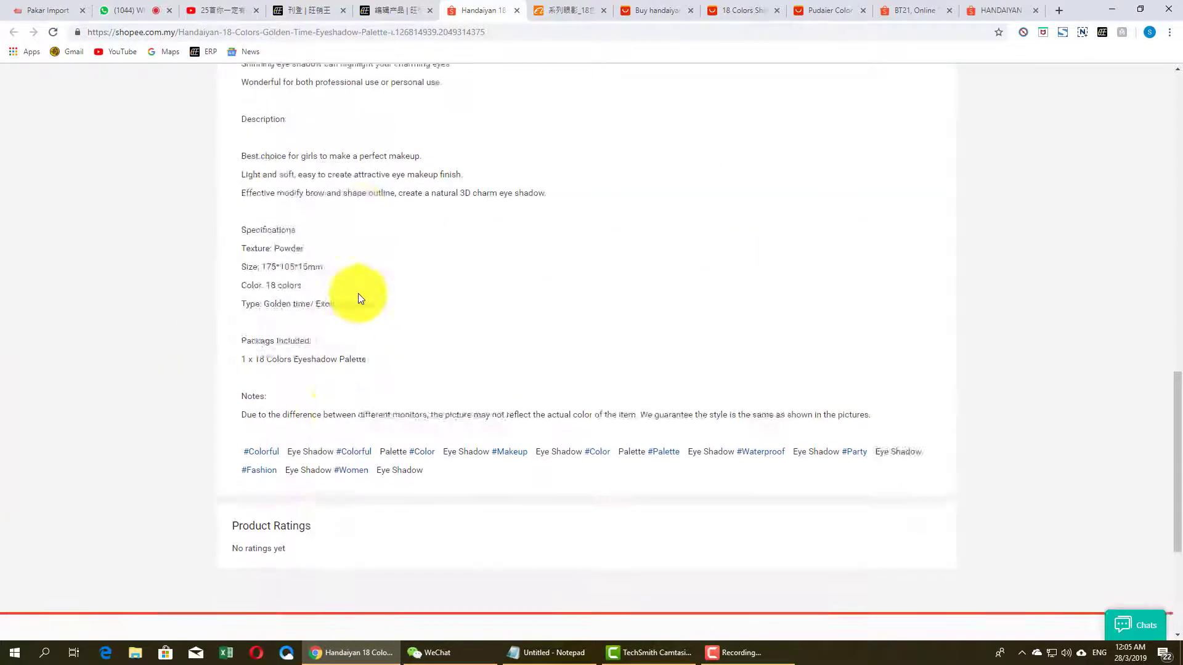
scroll(358, 295, "up", 9)
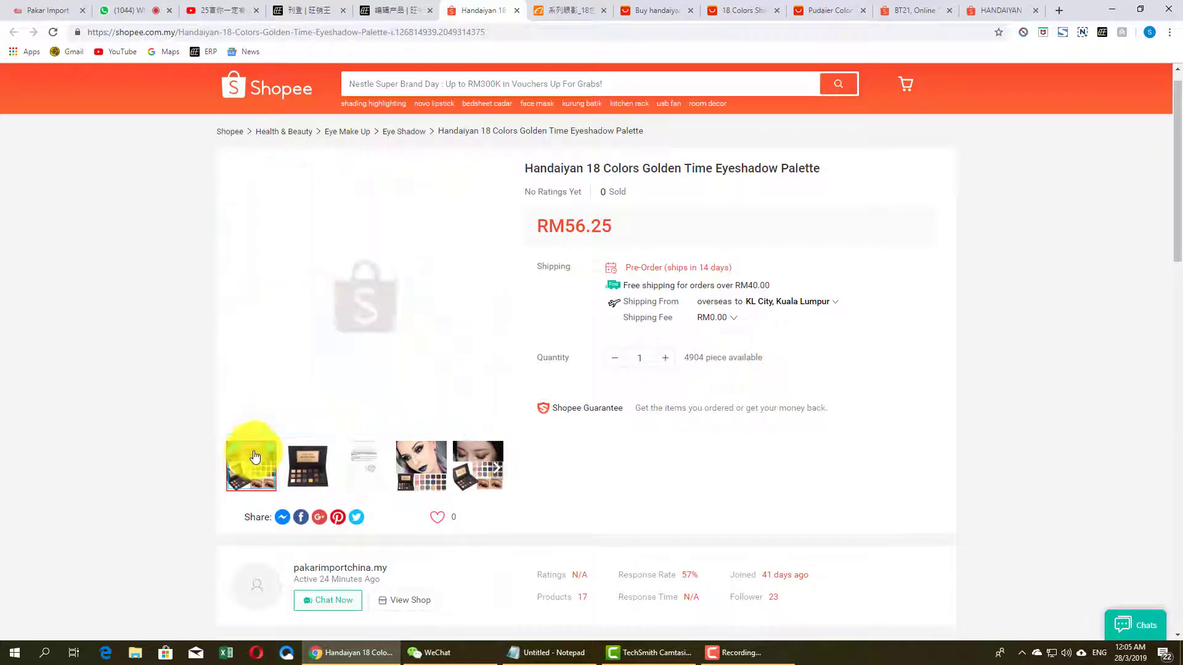
- Browse all the published product's photos in the enlarged gallery, from the discount cover to the arm swatches, and close it
left_click(255, 442)
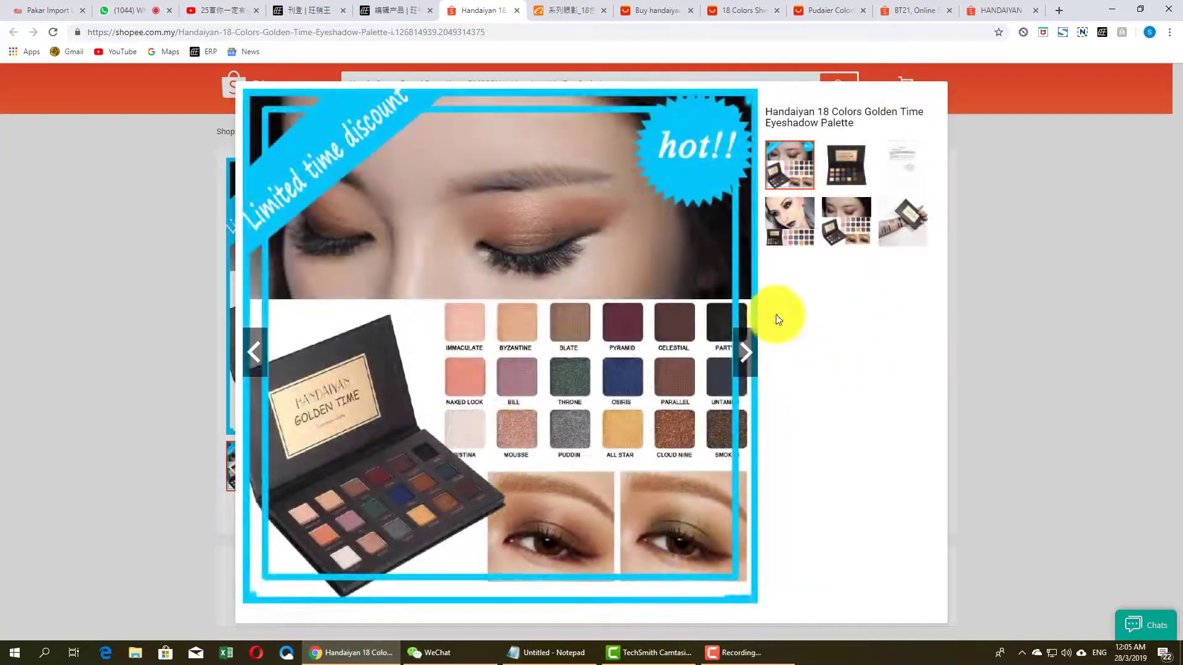
left_click(754, 358)
left_click(754, 359)
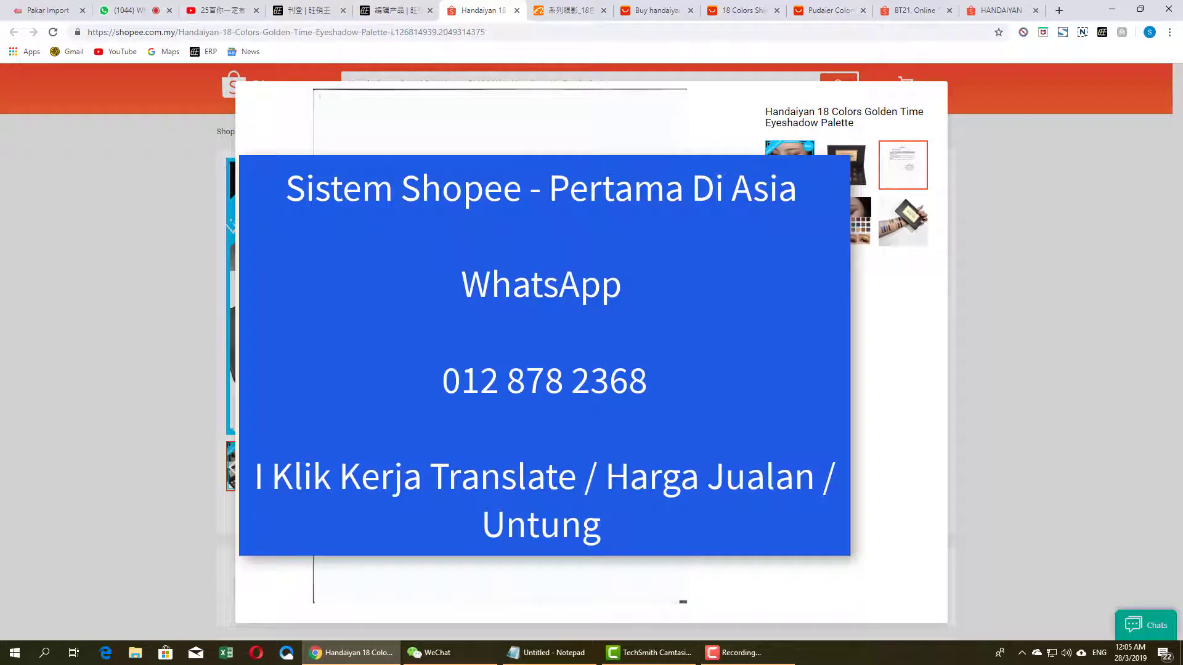
left_click(754, 358)
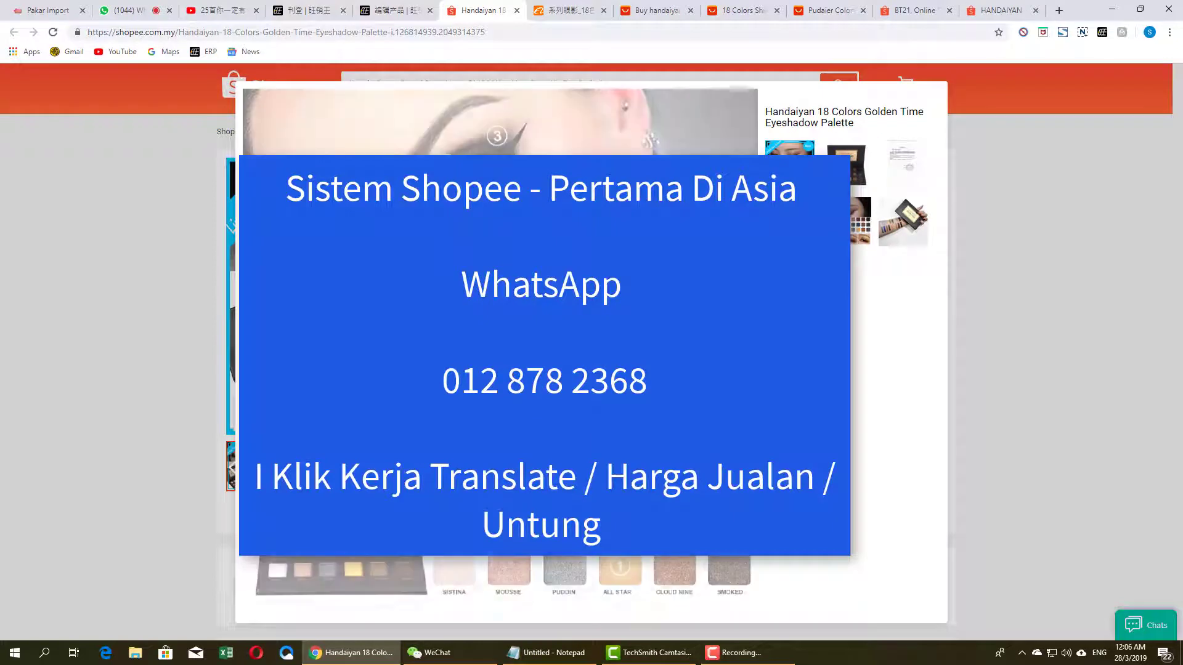
left_click(754, 359)
left_click(754, 359)
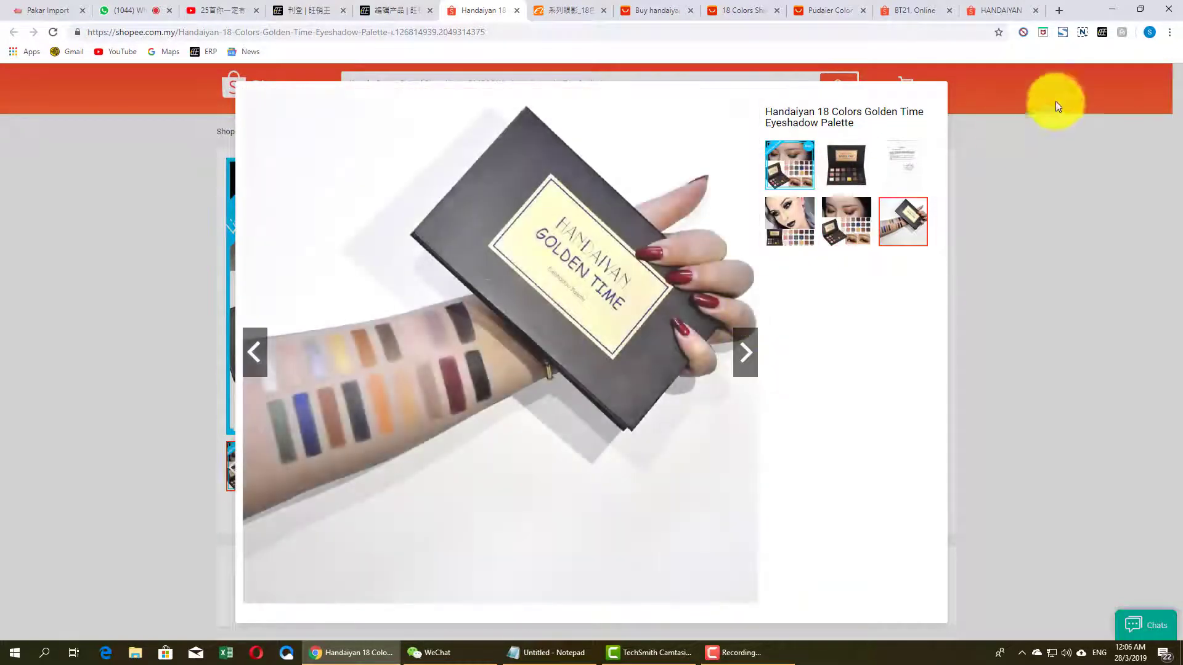
left_click(1046, 135)
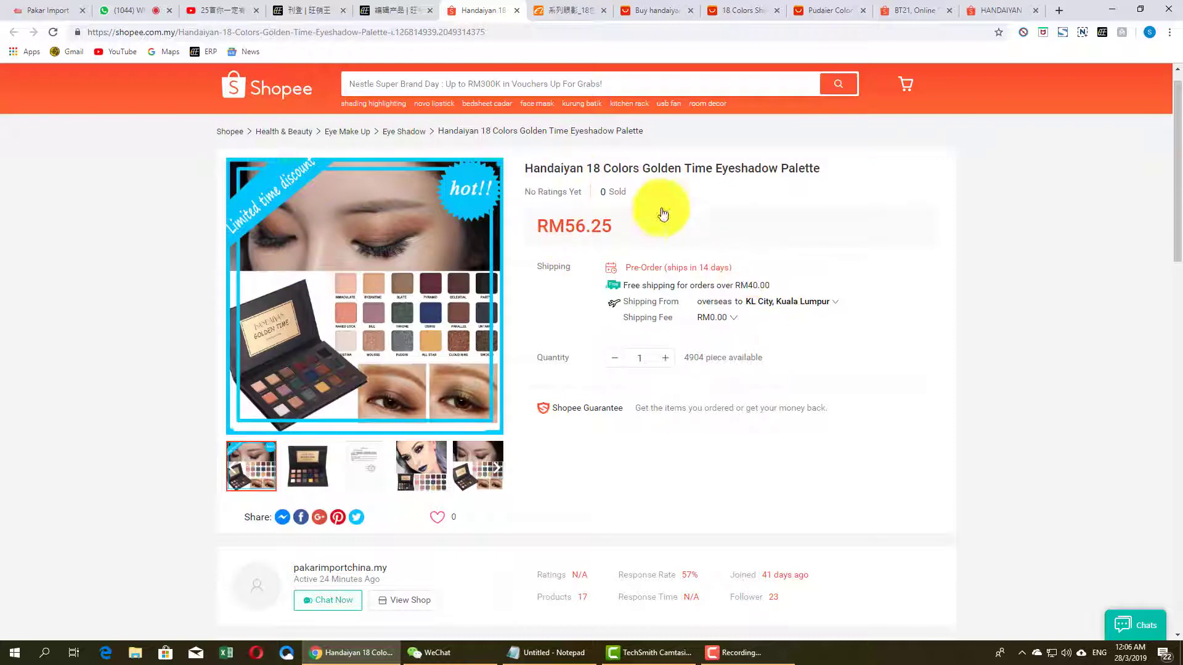
left_click(739, 651)
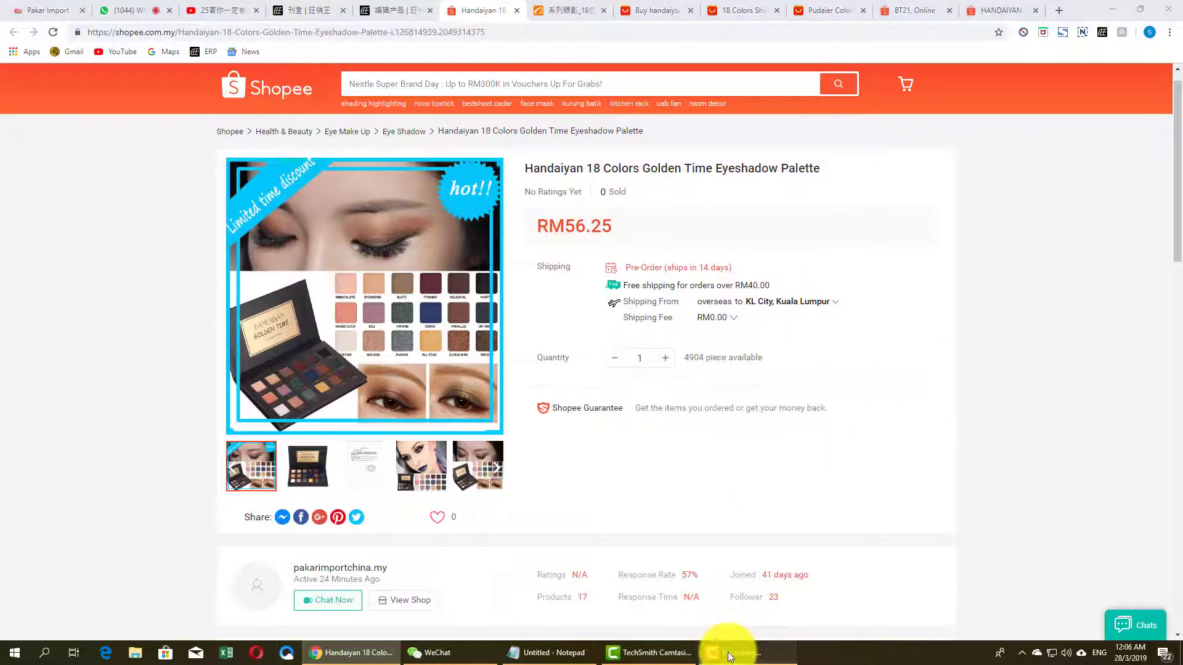